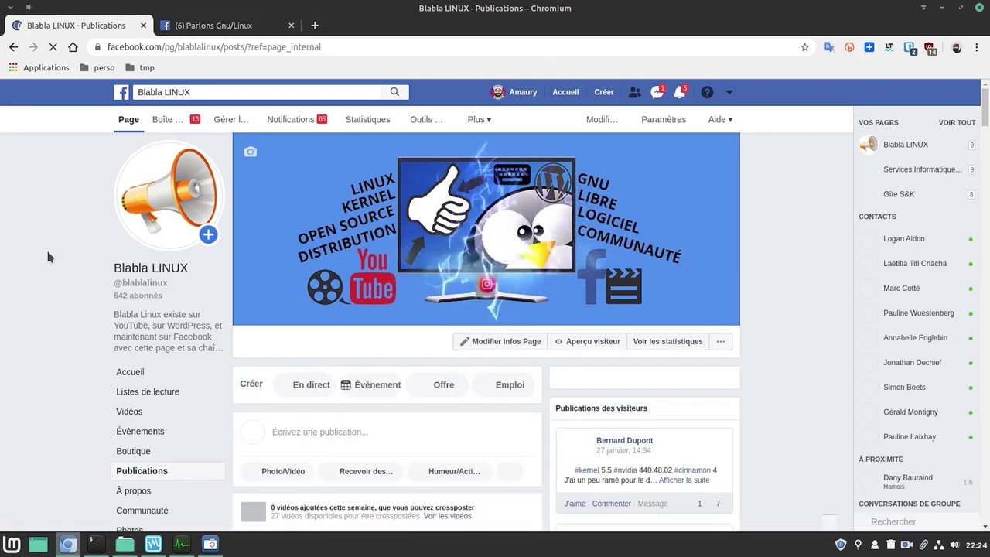
# Browse the page's recent posts down to the "(X)Ubuntu 20.04 | Thème Yaru/Greybird - Shell extension" video post and expand its full text
pyautogui.scroll(-3, 39, 324)
pyautogui.scroll(-5, 38, 325)
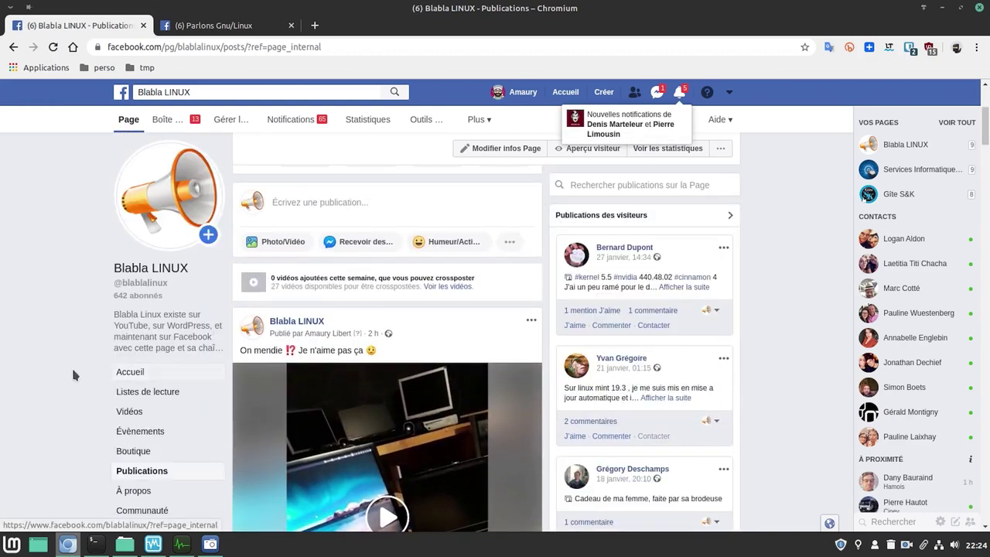
pyautogui.scroll(-6, 59, 369)
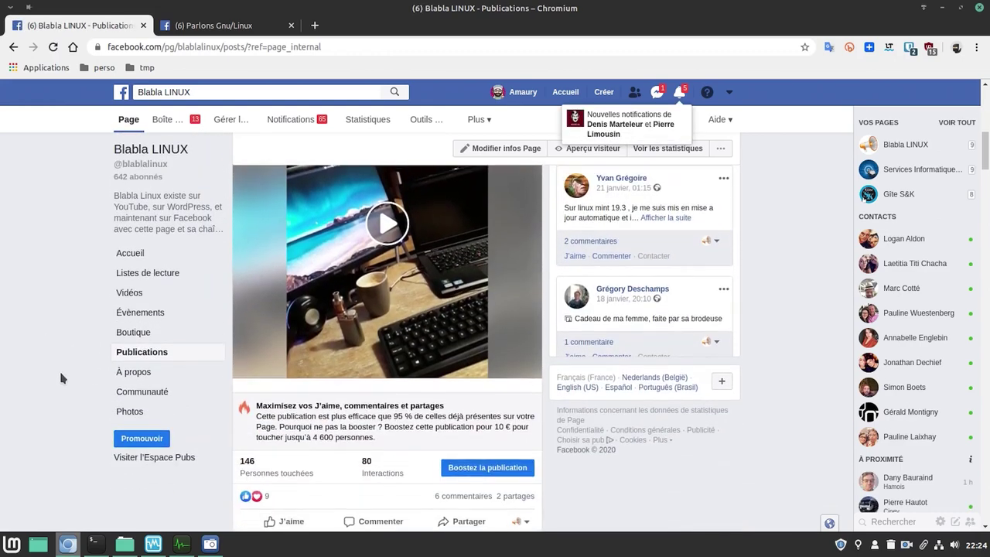
pyautogui.scroll(-5, 61, 382)
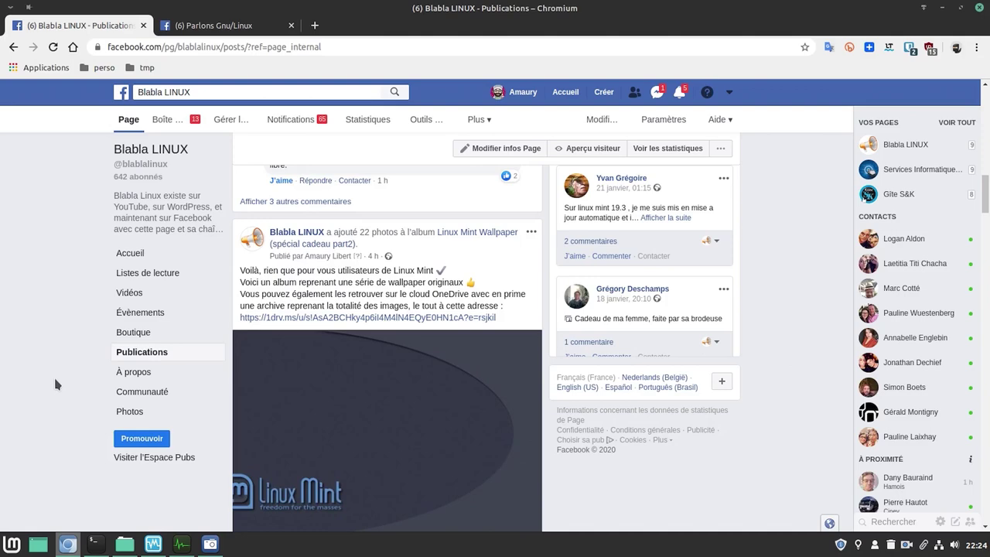
pyautogui.scroll(-6, 55, 379)
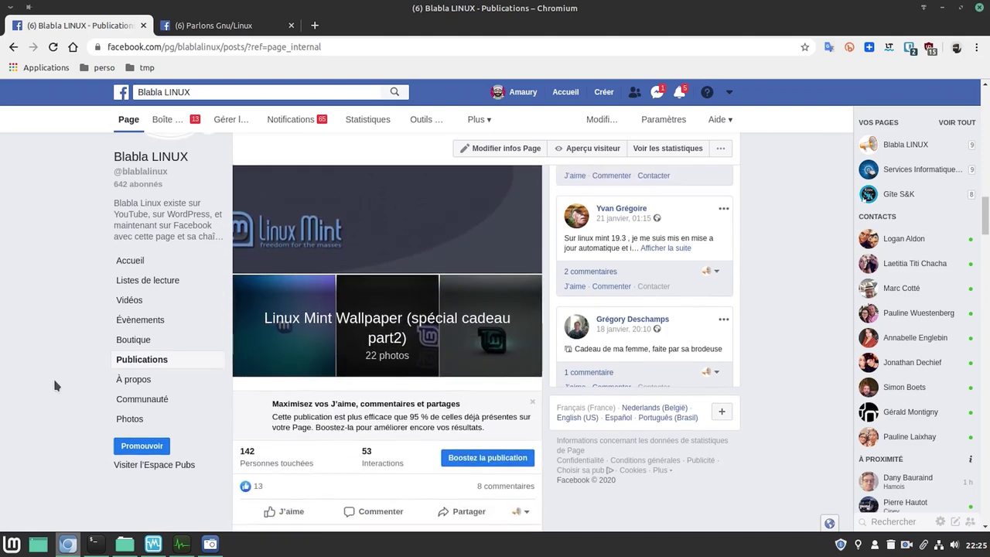
pyautogui.scroll(-8, 54, 381)
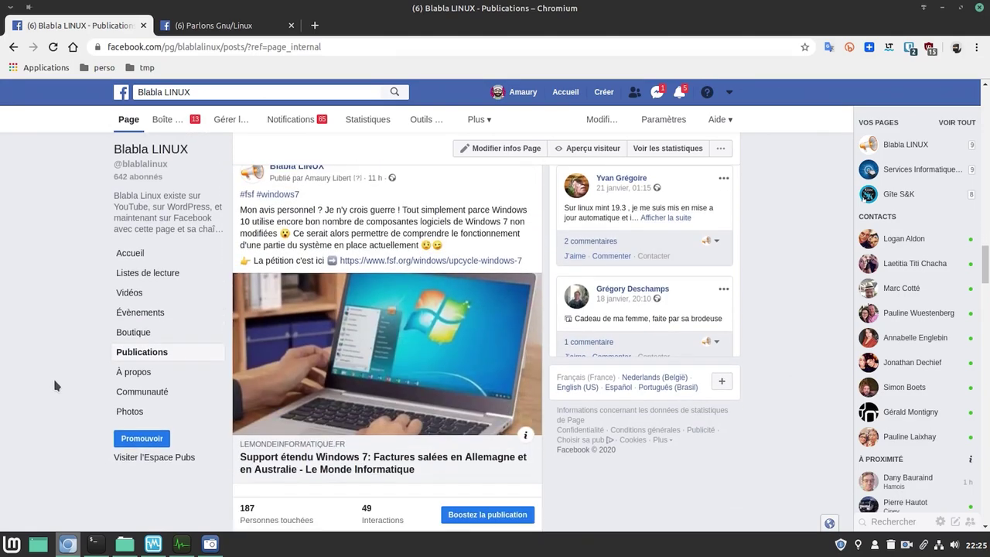
pyautogui.scroll(-12, 54, 380)
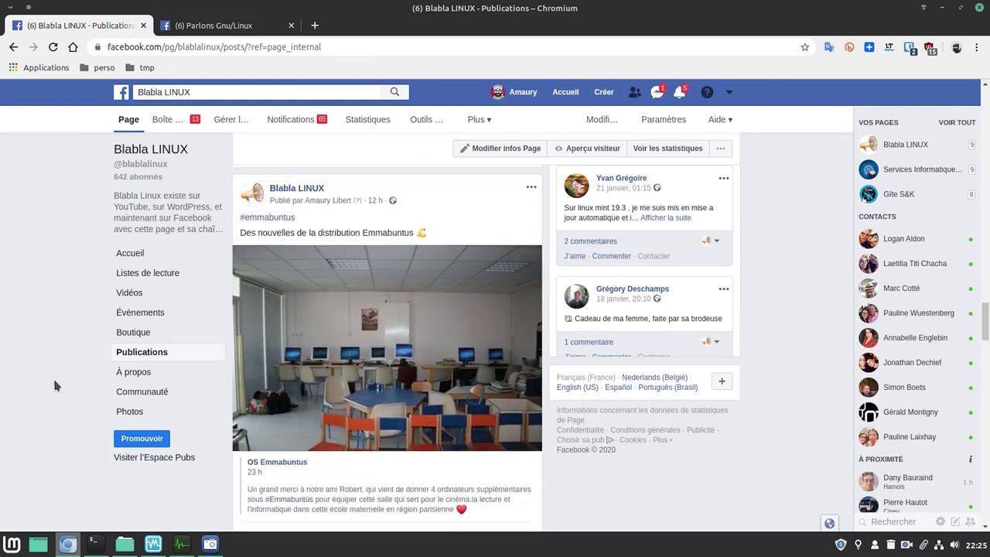
pyautogui.scroll(-4, 54, 381)
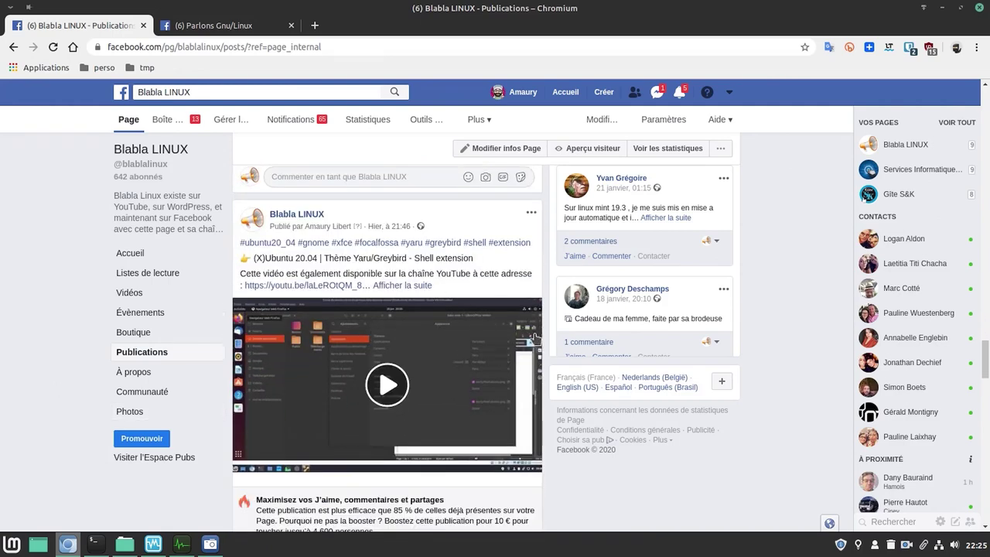
pyautogui.click(427, 286)
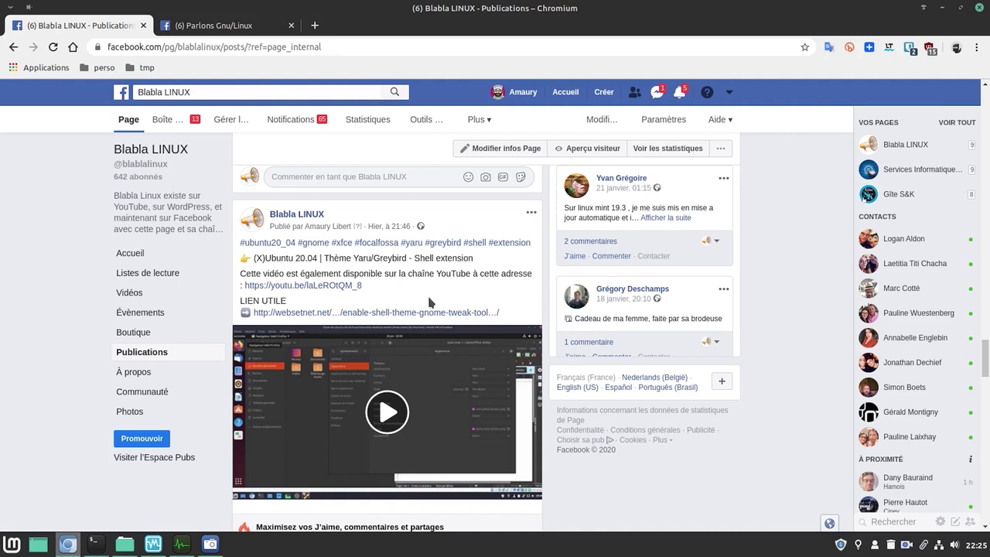
# Expand the full comment with the Yaru theme installation commands under the "(X)Ubuntu 20.04" video post
pyautogui.scroll(-6, 430, 304)
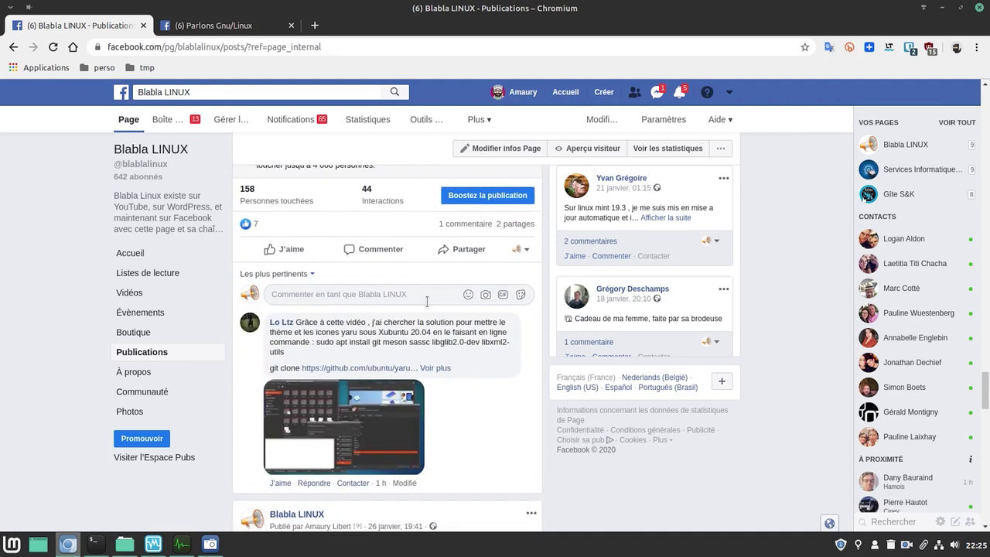
pyautogui.scroll(-1, 427, 305)
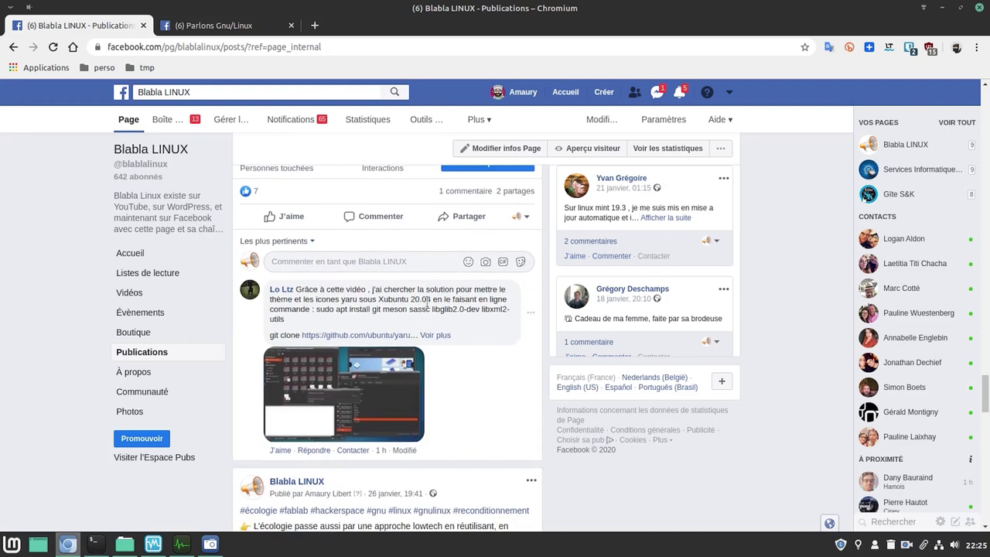
pyautogui.click(432, 334)
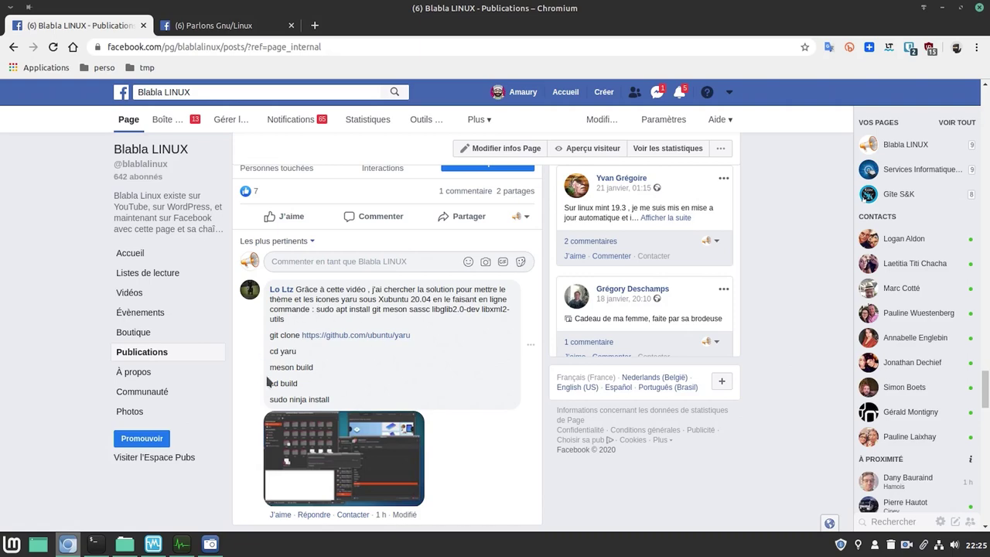
# Browse the older posts down to the 23 January post about the new dark Greybird theme in Xubuntu 20.04
pyautogui.scroll(-2, 416, 344)
pyautogui.scroll(-10, 416, 344)
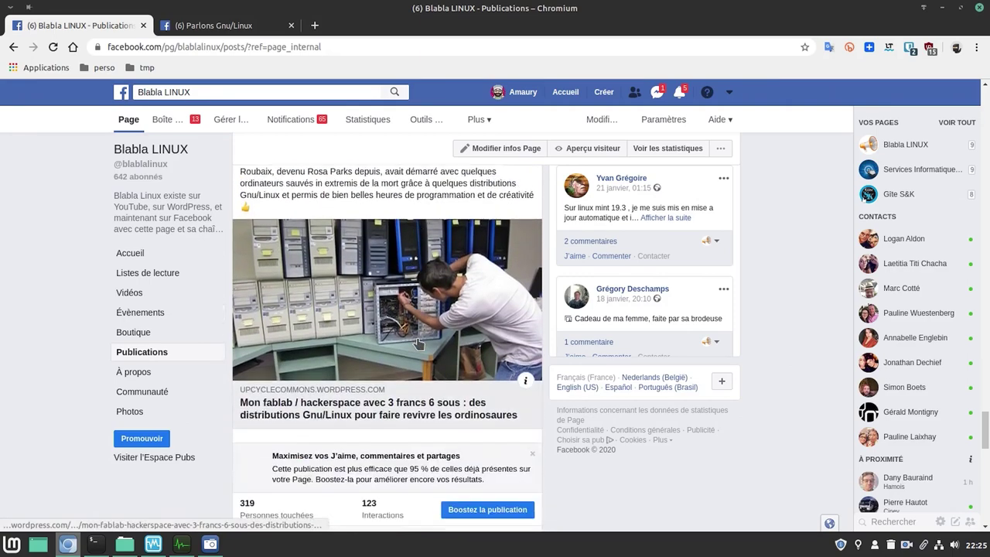
pyautogui.scroll(-8, 418, 343)
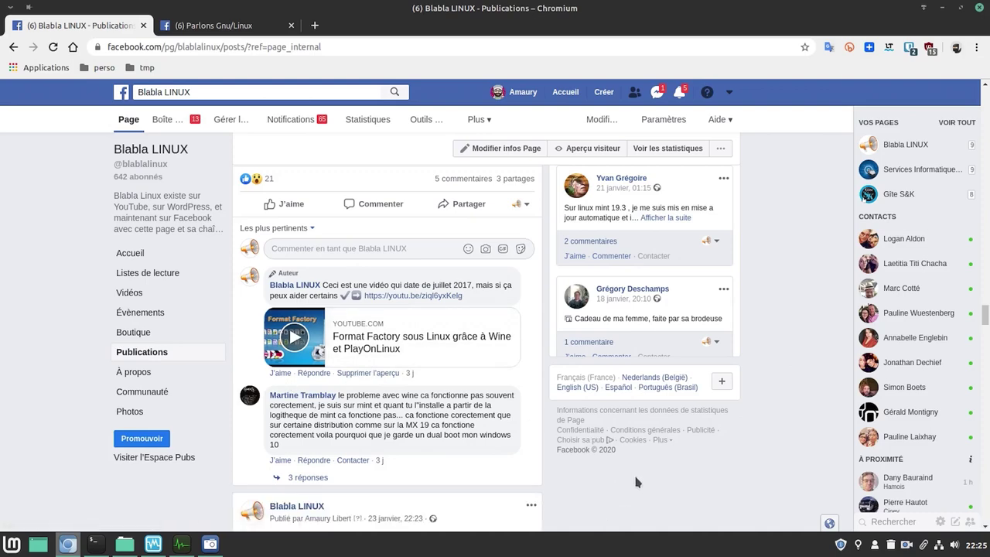
pyautogui.scroll(-4, 632, 471)
pyautogui.scroll(-4, 636, 468)
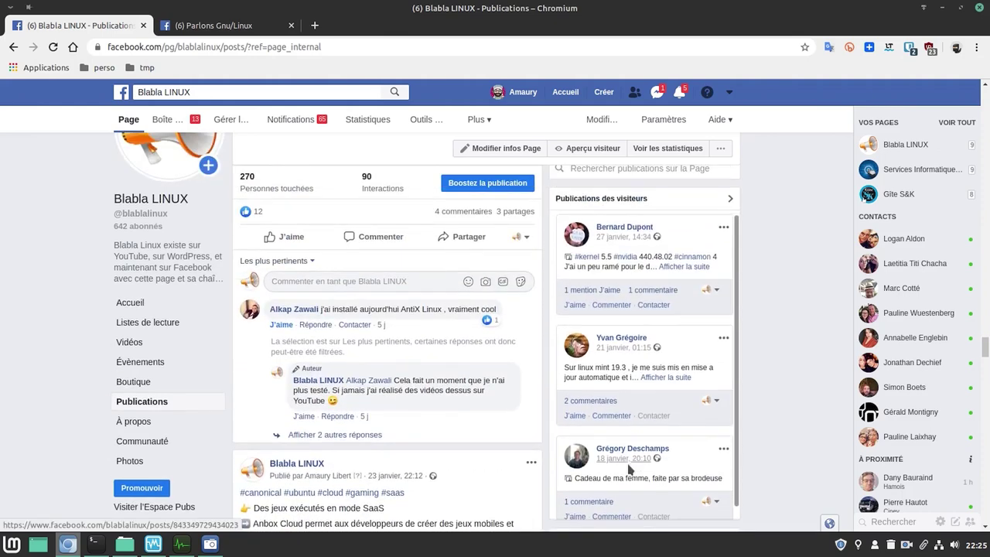
pyautogui.scroll(-1, 634, 464)
pyautogui.scroll(-4, 509, 446)
pyautogui.scroll(-8, 502, 455)
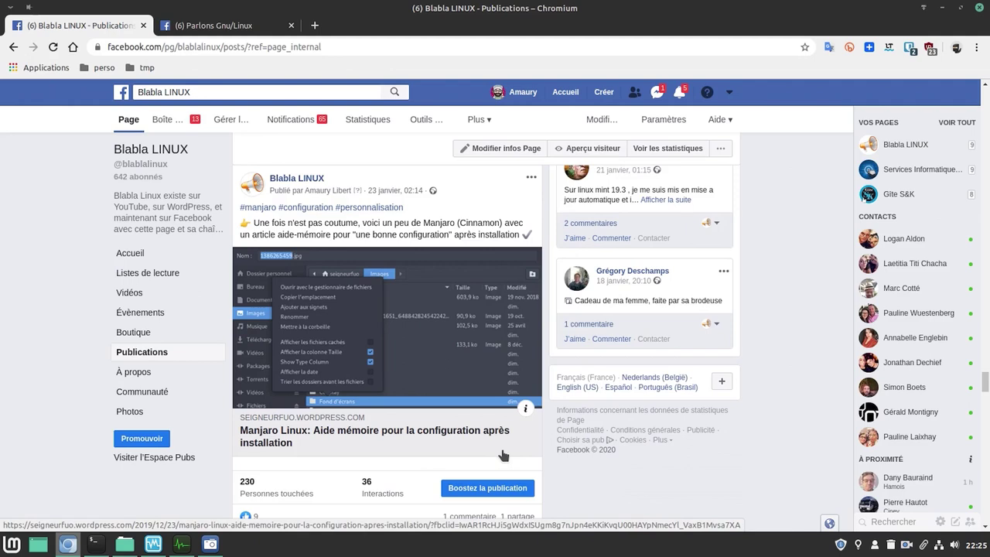
pyautogui.scroll(-6, 502, 455)
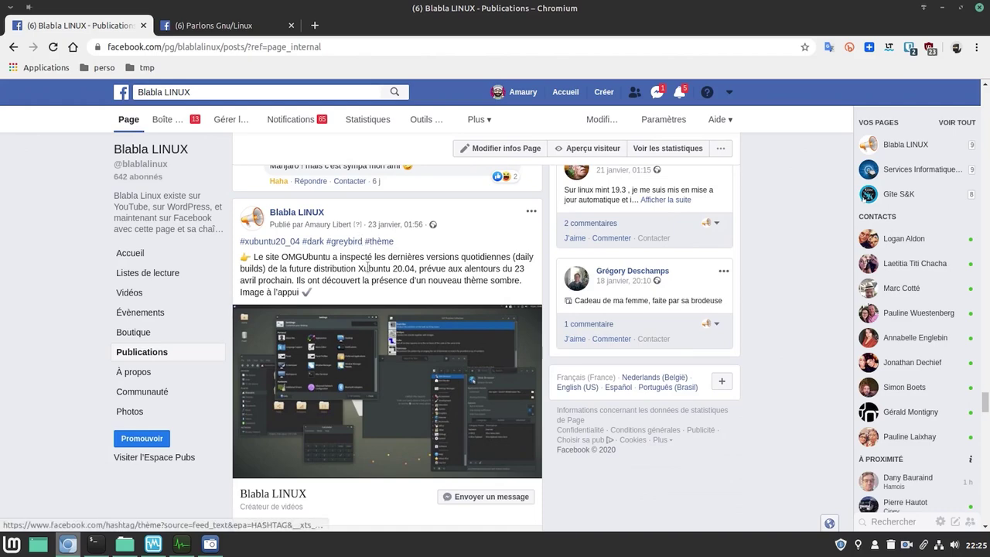
# Show the remaining comments under the Xubuntu 20.04 dark theme post and read through them
pyautogui.scroll(-2, 396, 310)
pyautogui.scroll(-3, 396, 309)
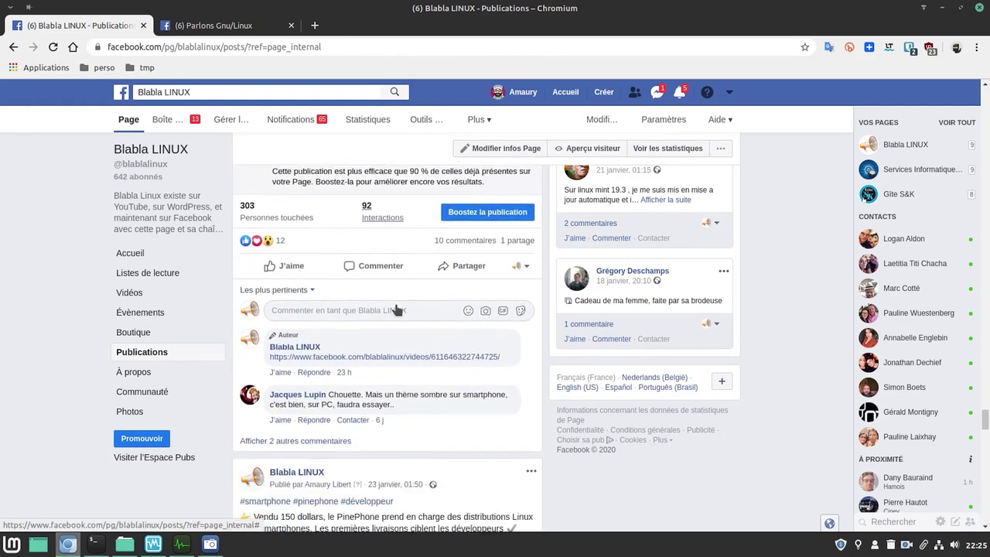
pyautogui.click(339, 396)
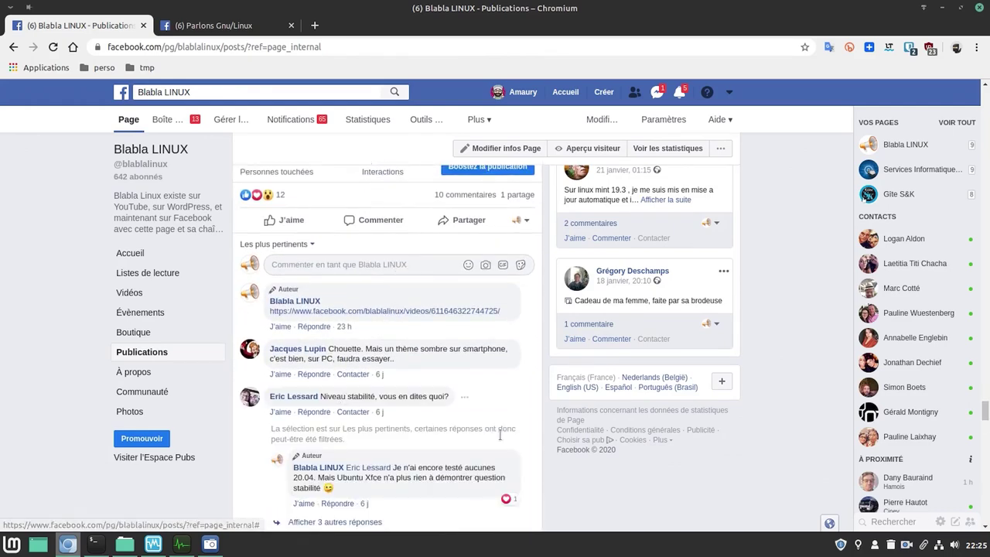
pyautogui.scroll(-2, 421, 429)
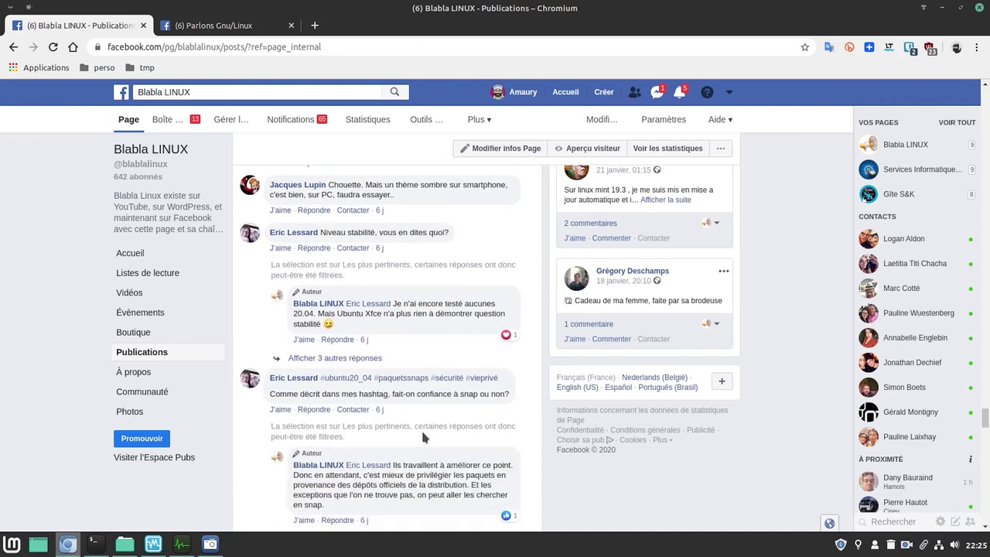
# Browse the older posts down to the 16 January post about the Ubuntu 20.04 Yaru theme
pyautogui.scroll(-8, 422, 438)
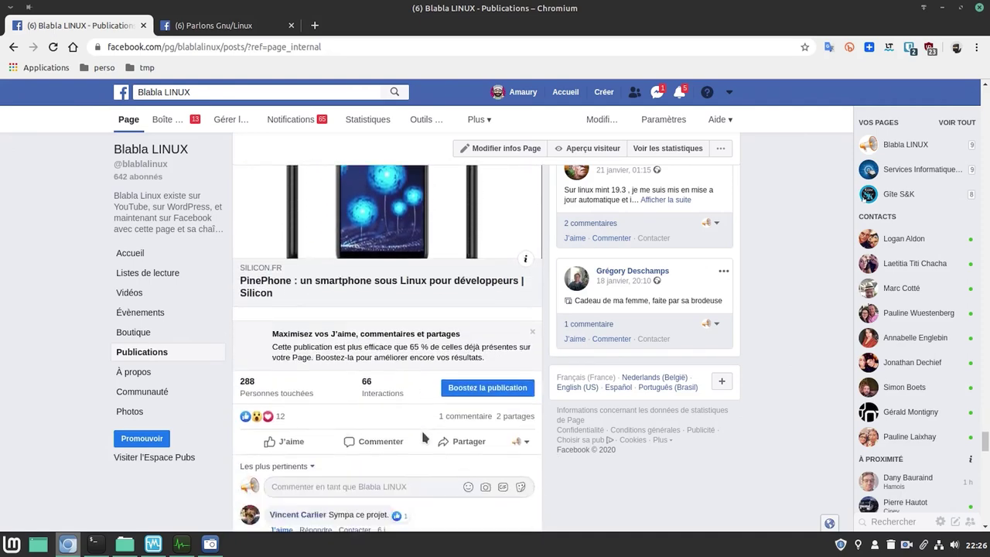
pyautogui.scroll(-9, 423, 438)
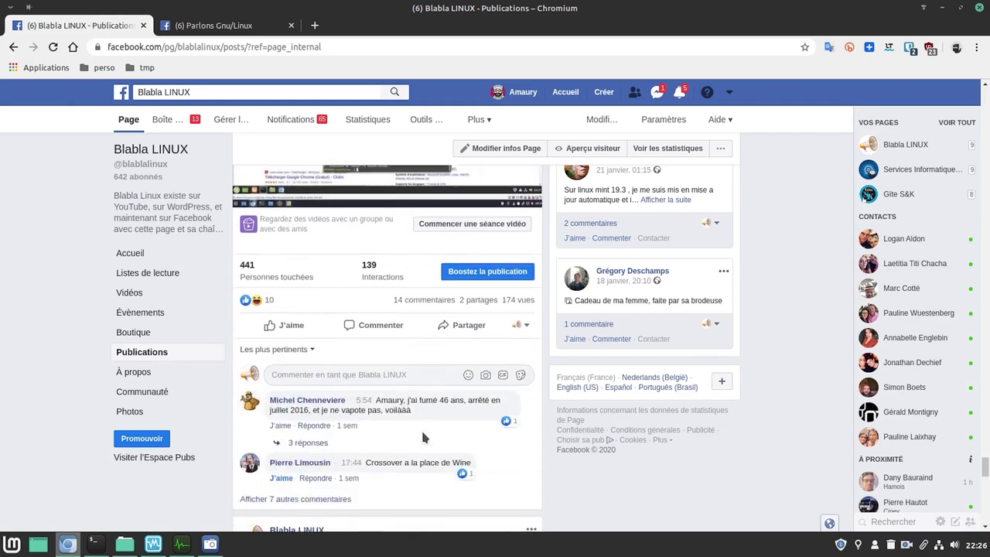
pyautogui.scroll(-8, 422, 438)
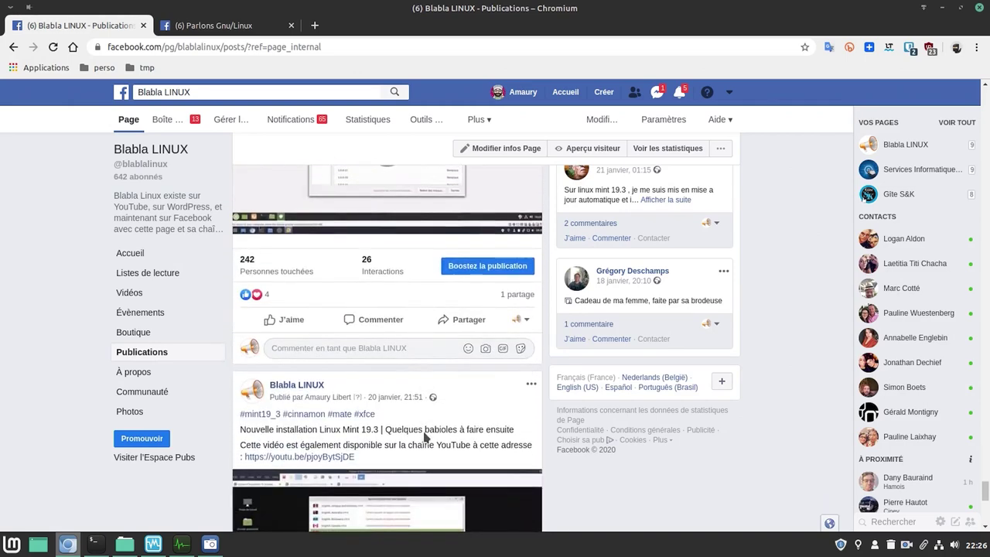
pyautogui.scroll(-8, 424, 437)
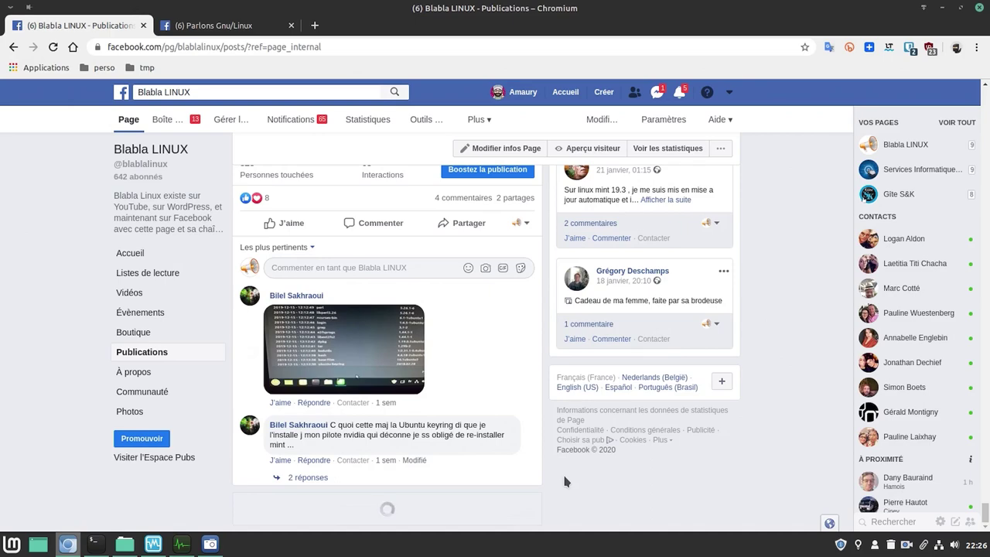
pyautogui.scroll(-7, 565, 482)
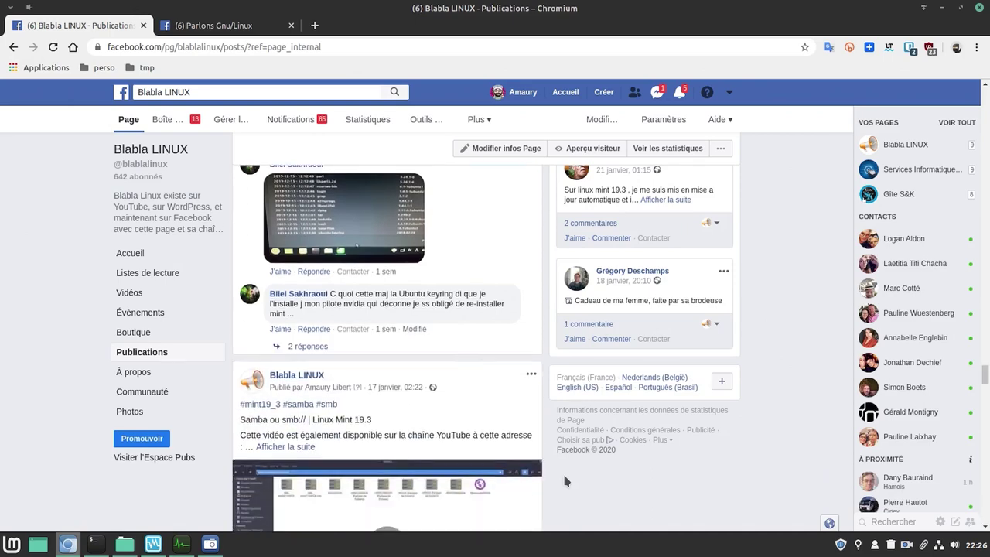
pyautogui.scroll(-7, 564, 480)
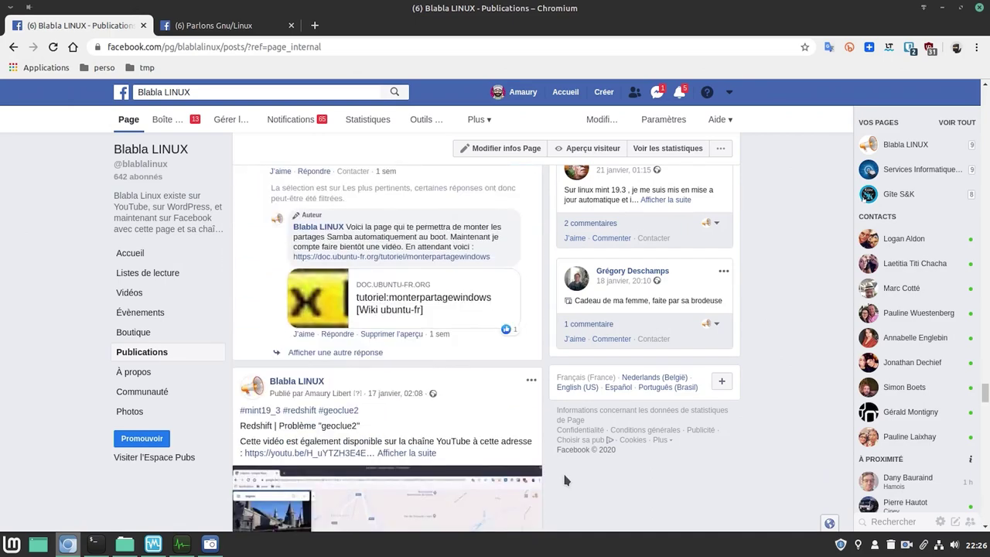
pyautogui.scroll(-10, 577, 467)
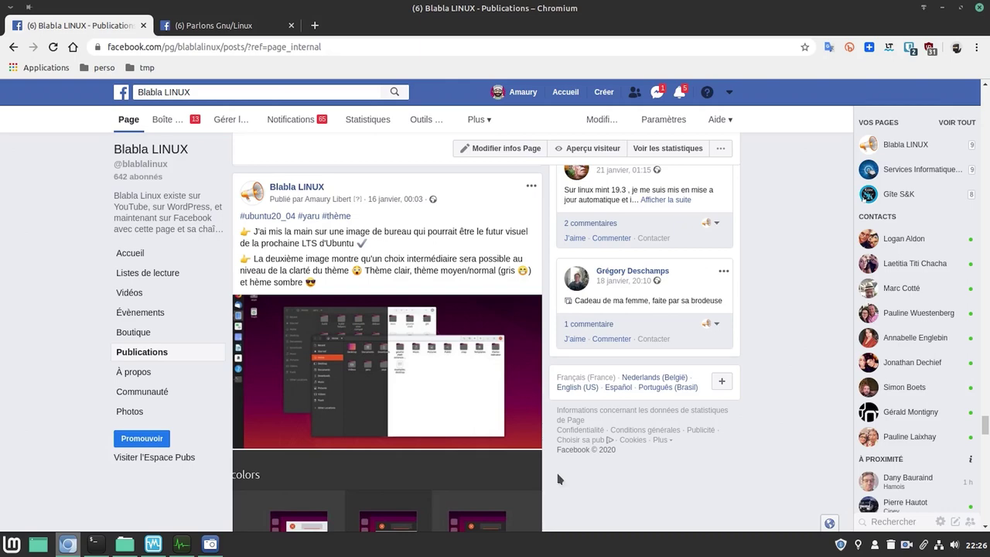
# View the desktop screenshot from the 16 January Yaru theme post enlarged, and close the photo viewer
pyautogui.scroll(-4, 477, 470)
pyautogui.scroll(5, 481, 470)
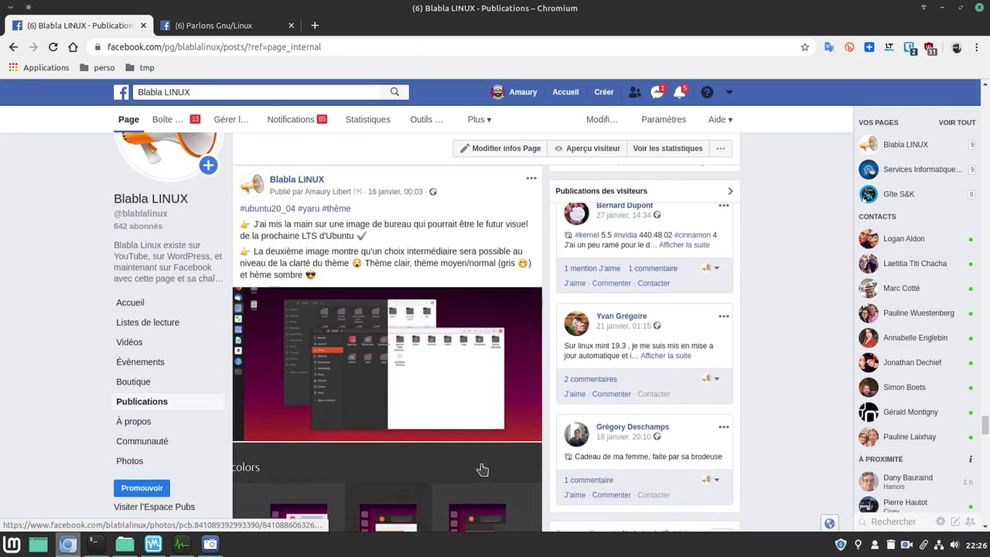
pyautogui.scroll(-3, 480, 464)
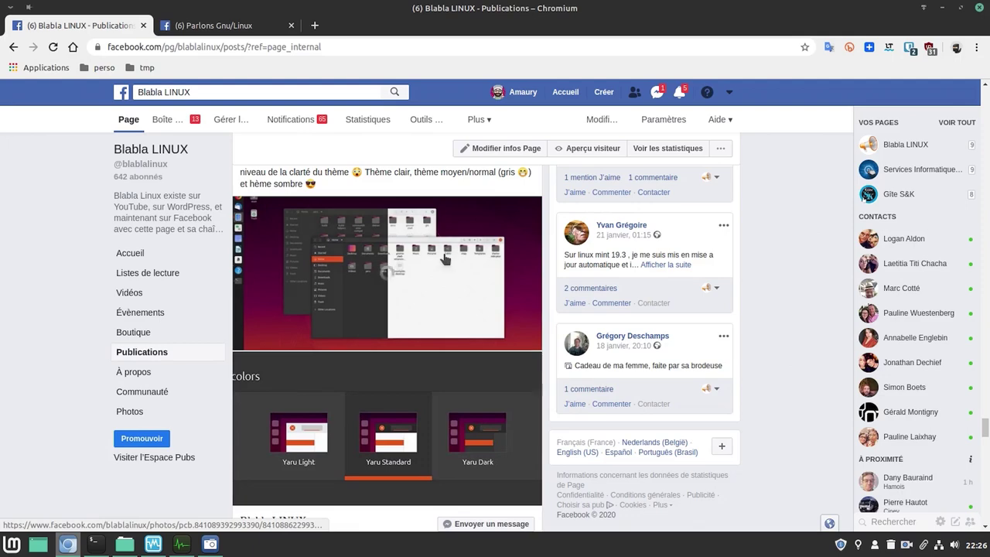
pyautogui.click(445, 256)
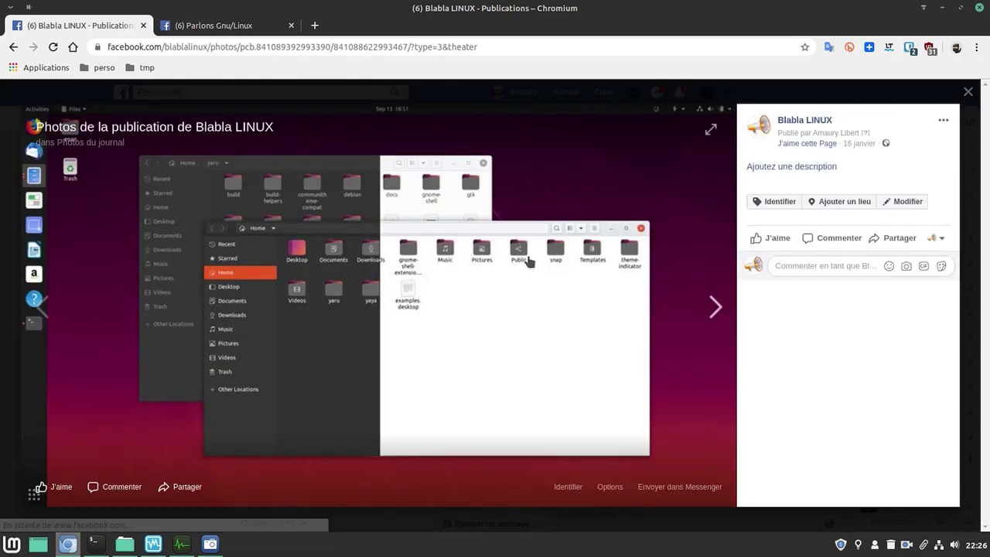
pyautogui.click(967, 91)
# View the widget comparison image in the author's comment about Ubuntu's aubergine colour enlarged, and close the photo viewer
pyautogui.scroll(-1, 336, 412)
pyautogui.scroll(-5, 333, 406)
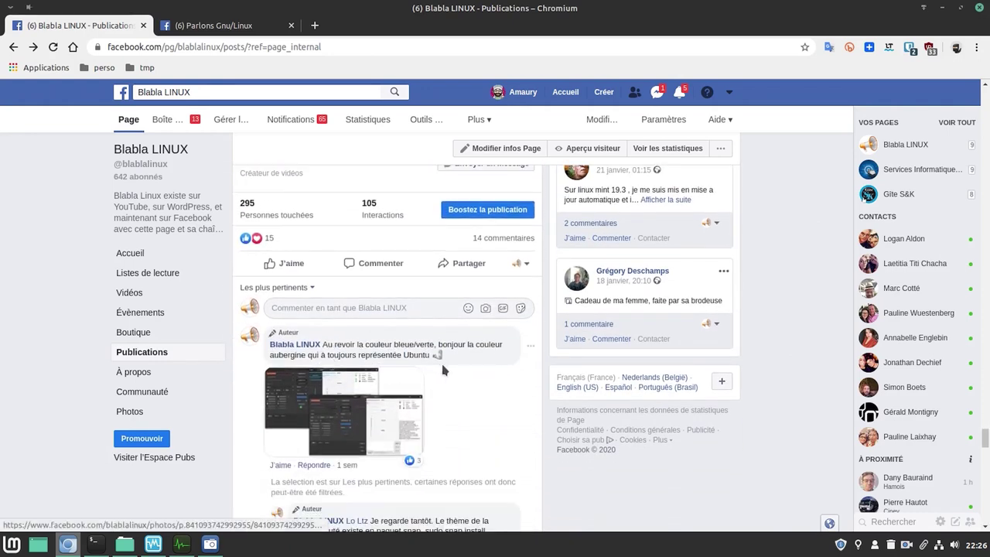
pyautogui.scroll(-1, 332, 387)
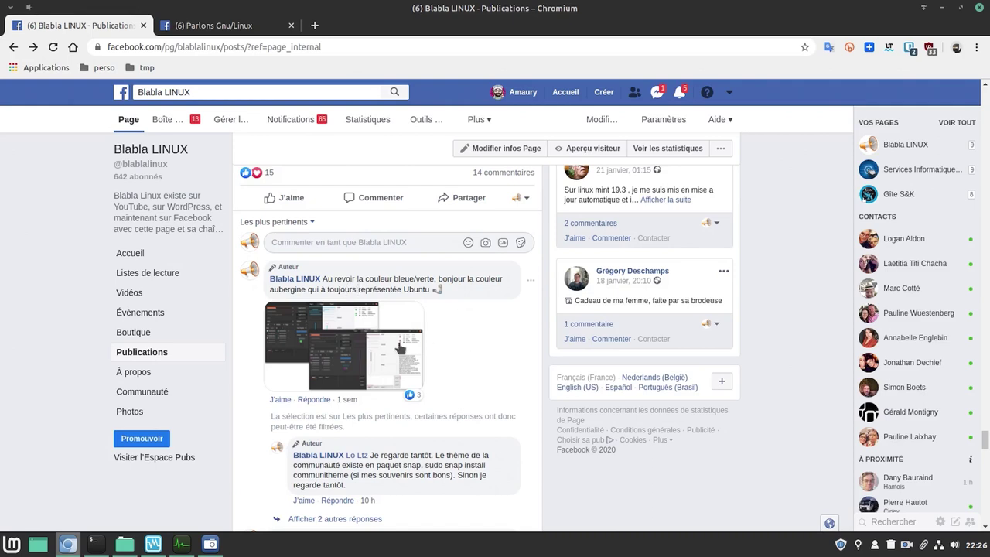
pyautogui.click(355, 343)
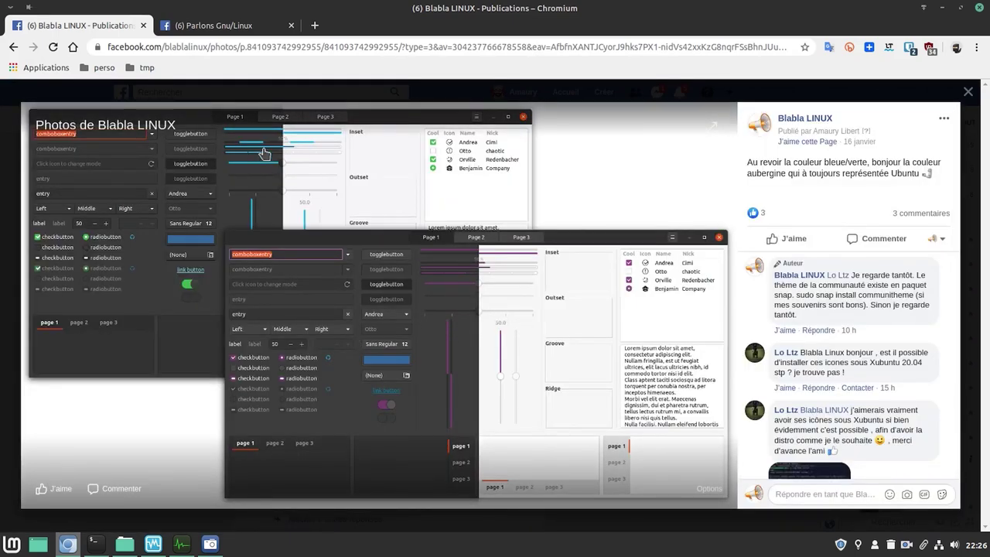
pyautogui.click(967, 92)
# Show the other reply under the author's video link comment on the Yaru theme post and examine its attached screenshot
pyautogui.scroll(-4, 383, 356)
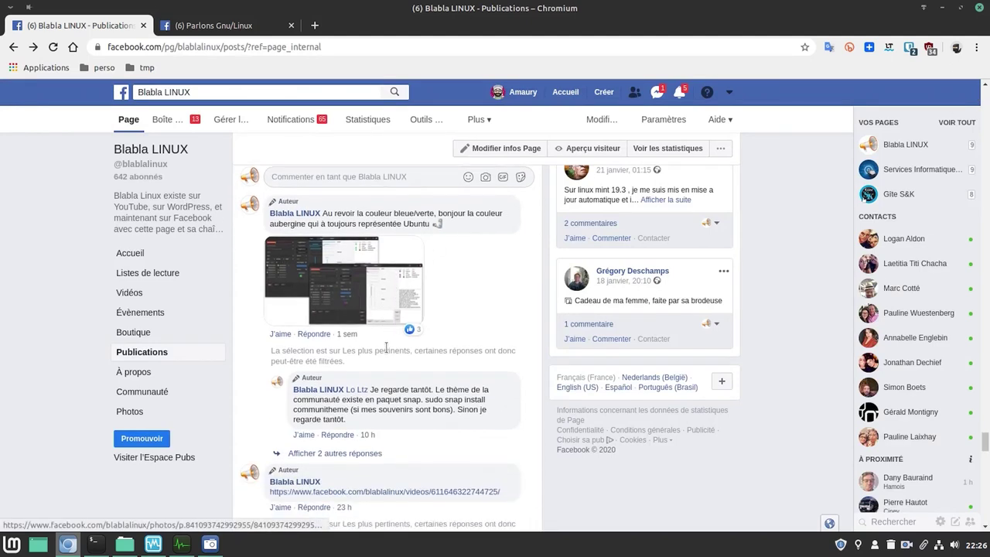
pyautogui.scroll(-1, 383, 359)
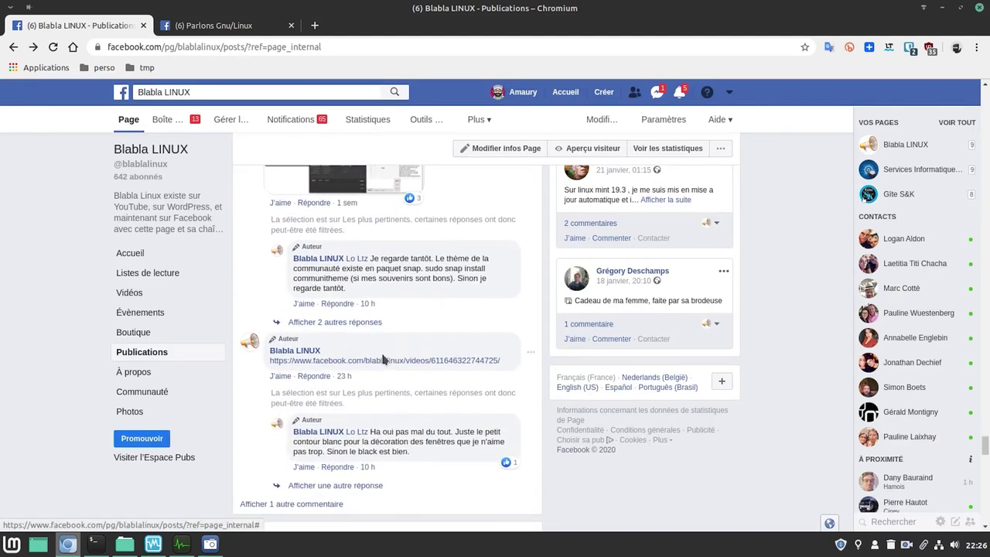
pyautogui.click(349, 486)
pyautogui.scroll(-3, 401, 483)
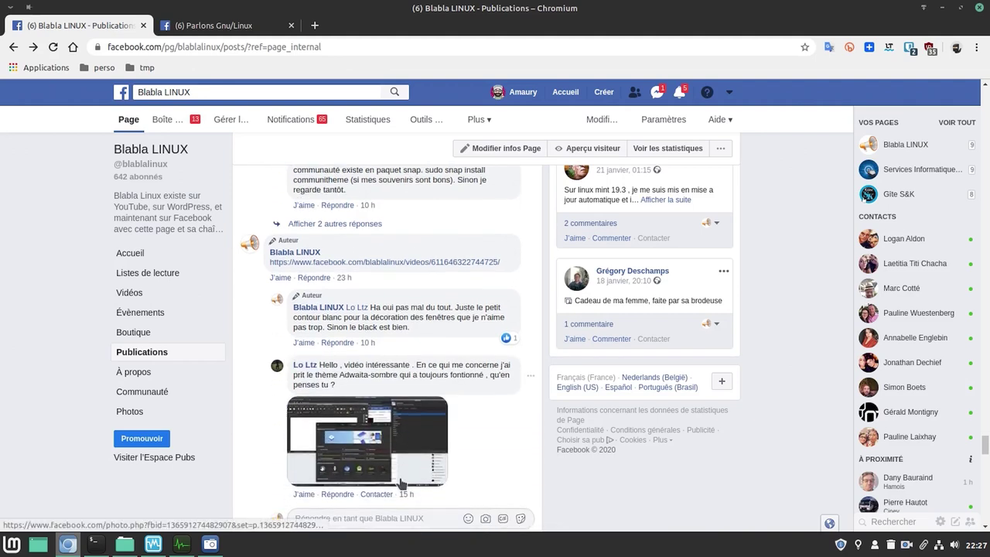
# View the Adwaita-sombre desktop screenshot in the reply about the author's video link enlarged, and close the photo viewer
pyautogui.scroll(-3, 402, 481)
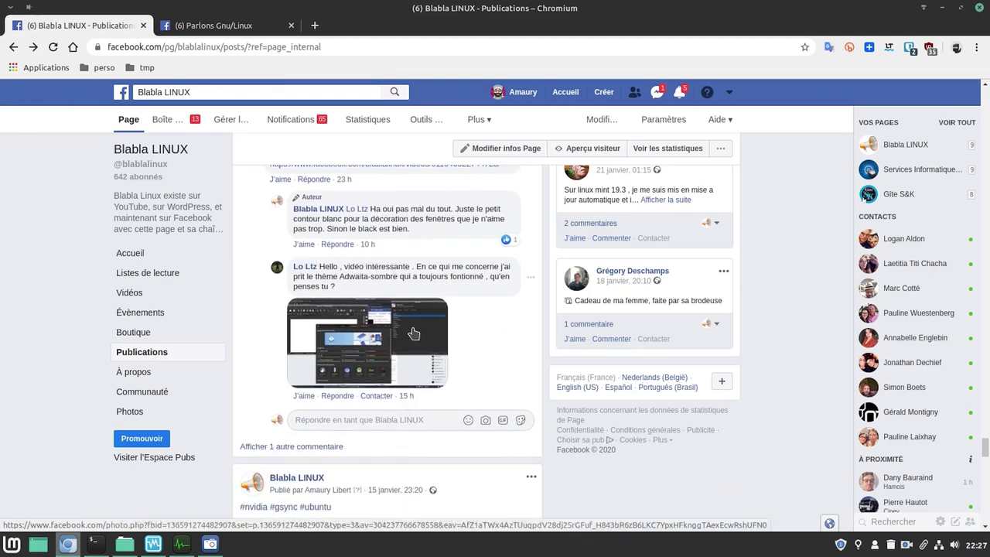
pyautogui.scroll(-3, 414, 332)
pyautogui.scroll(3, 411, 325)
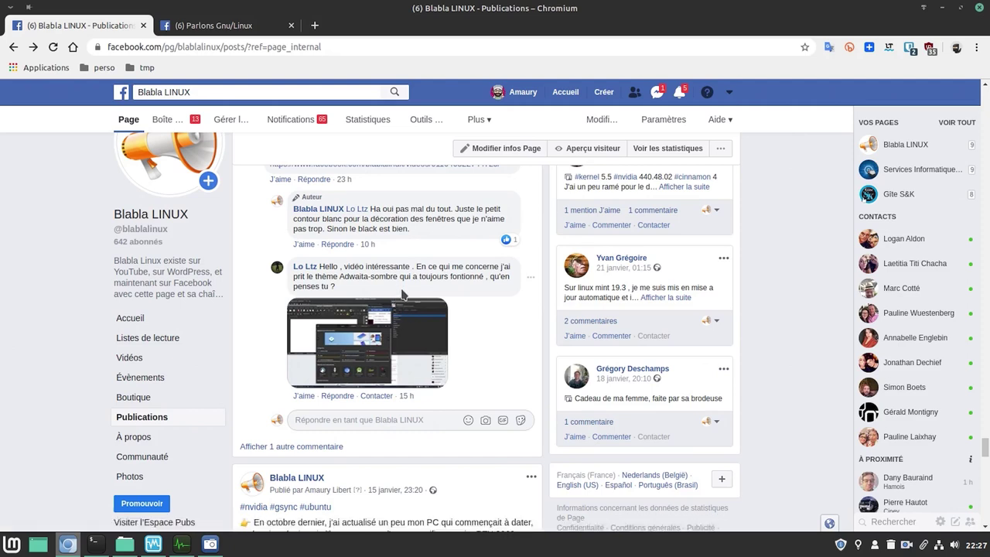
pyautogui.click(380, 340)
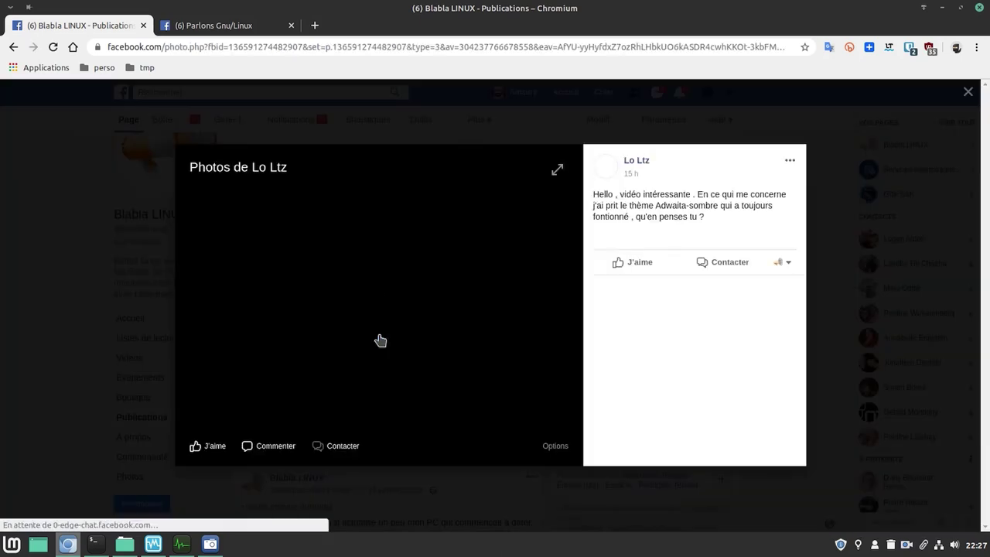
pyautogui.click(969, 92)
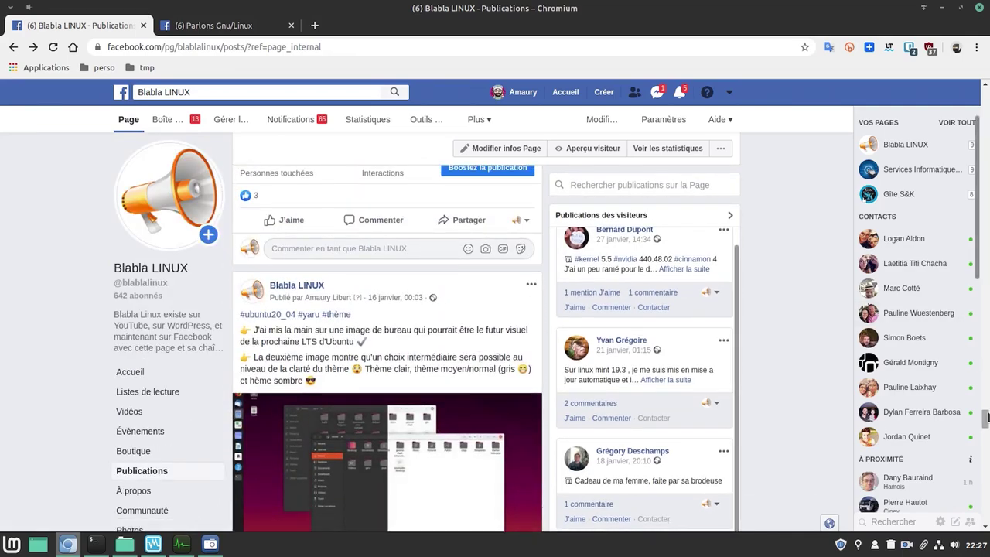
# Switch to the Parlons Gnu/Linux group and read its recent post about installing the Yaru theme and icons on Xubuntu 20.04
pyautogui.moveTo(984, 419); pyautogui.dragTo(985, 94)
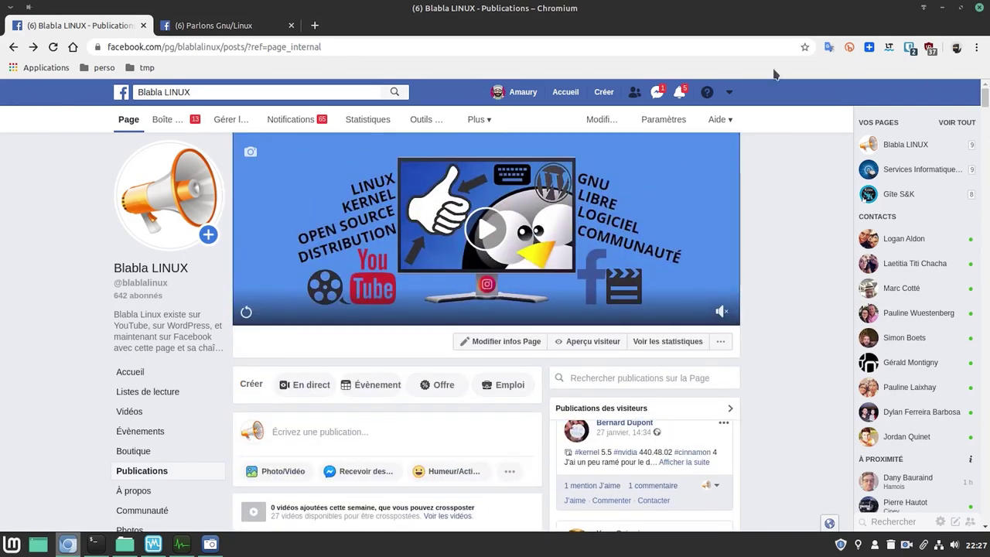
pyautogui.click(225, 28)
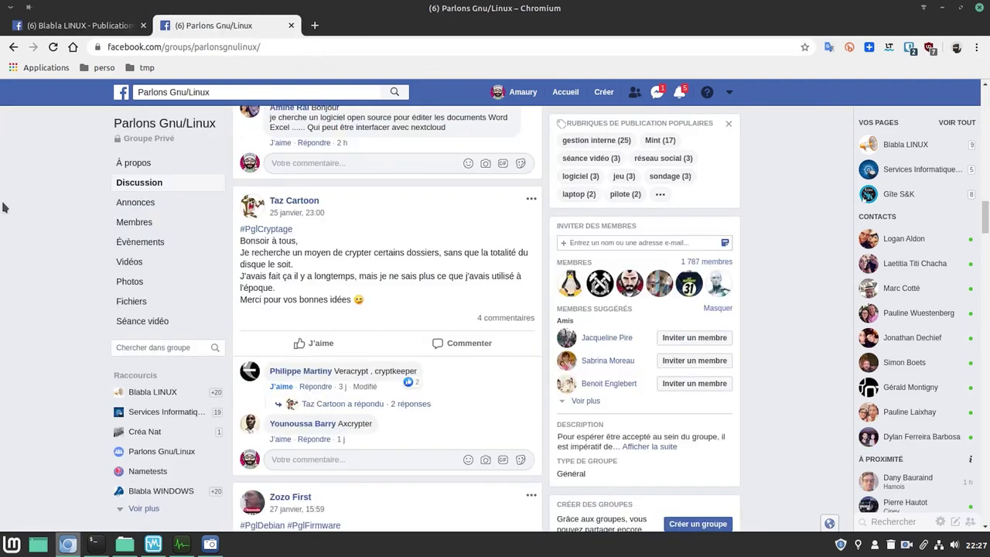
pyautogui.scroll(10, 421, 406)
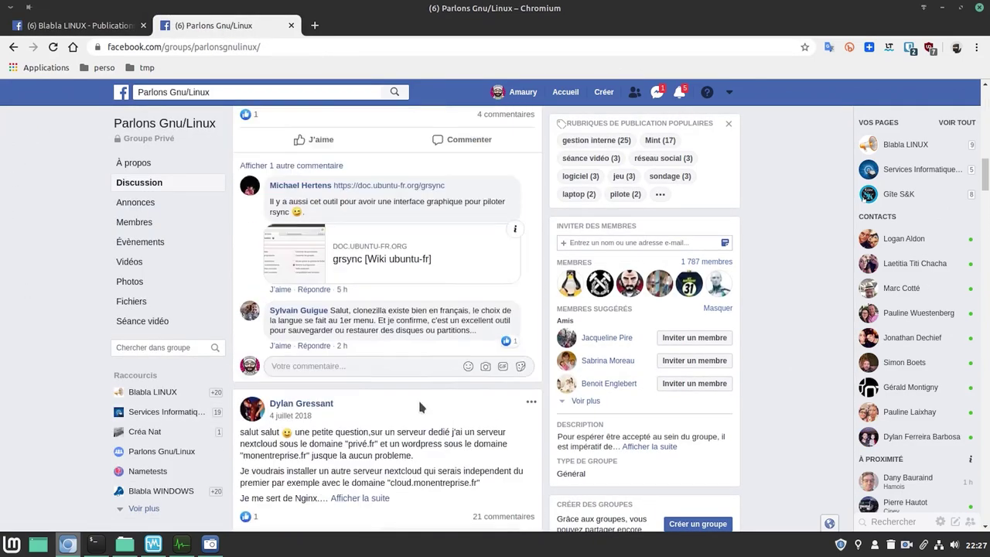
pyautogui.scroll(10, 417, 398)
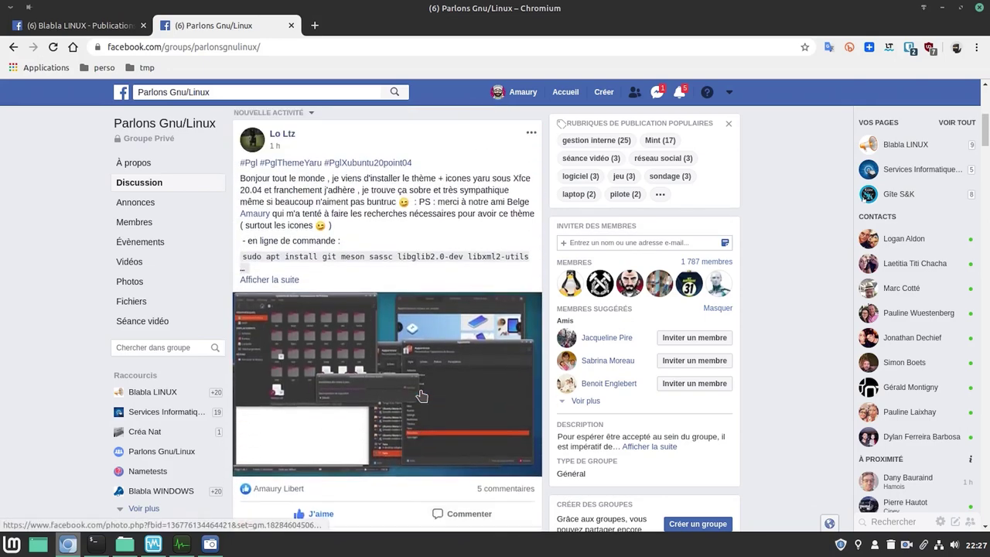
pyautogui.scroll(4, 422, 396)
pyautogui.scroll(-2, 422, 395)
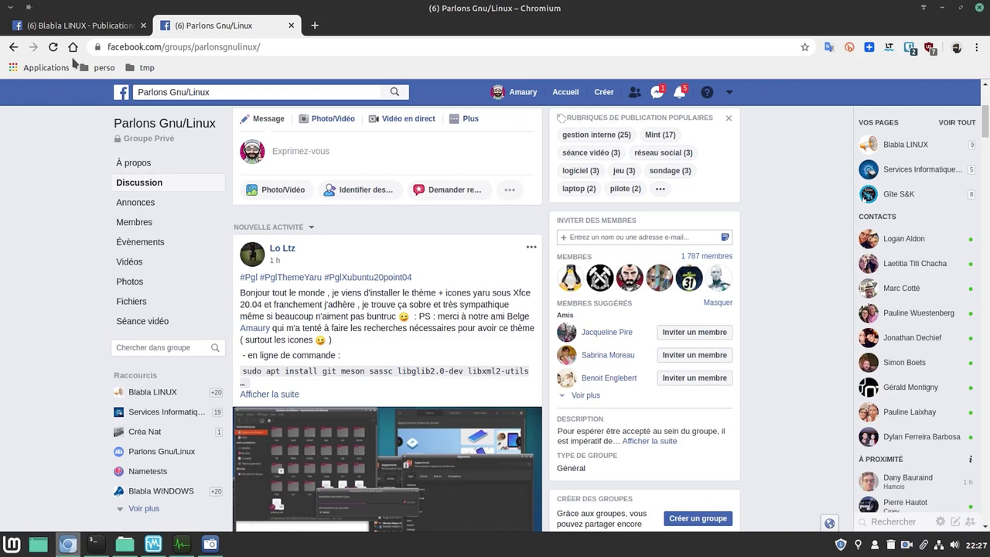
# Return to the Blabla LINUX page and find the comment listing the commands to install the Yaru theme under Xubuntu 20.04
pyautogui.click(66, 28)
pyautogui.scroll(-10, 269, 403)
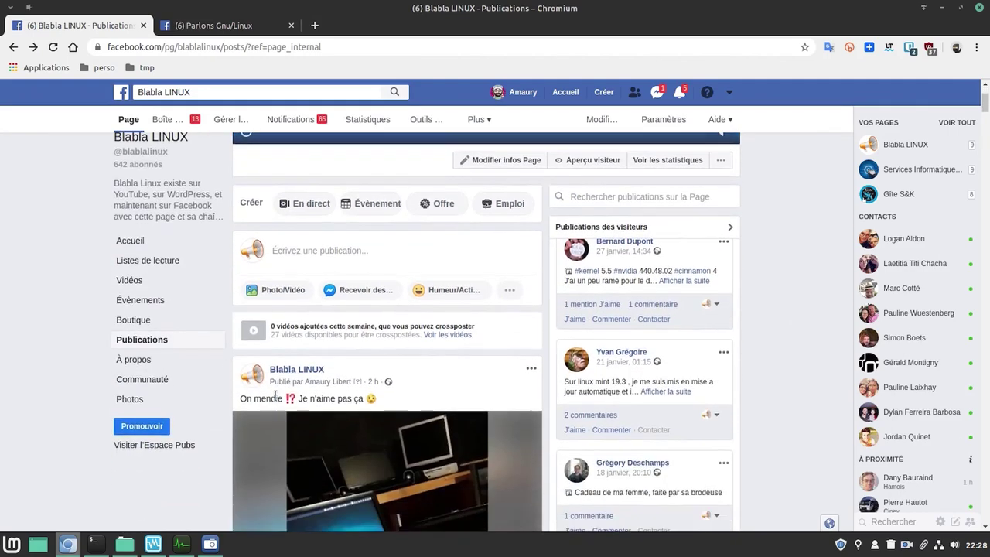
pyautogui.scroll(-7, 276, 401)
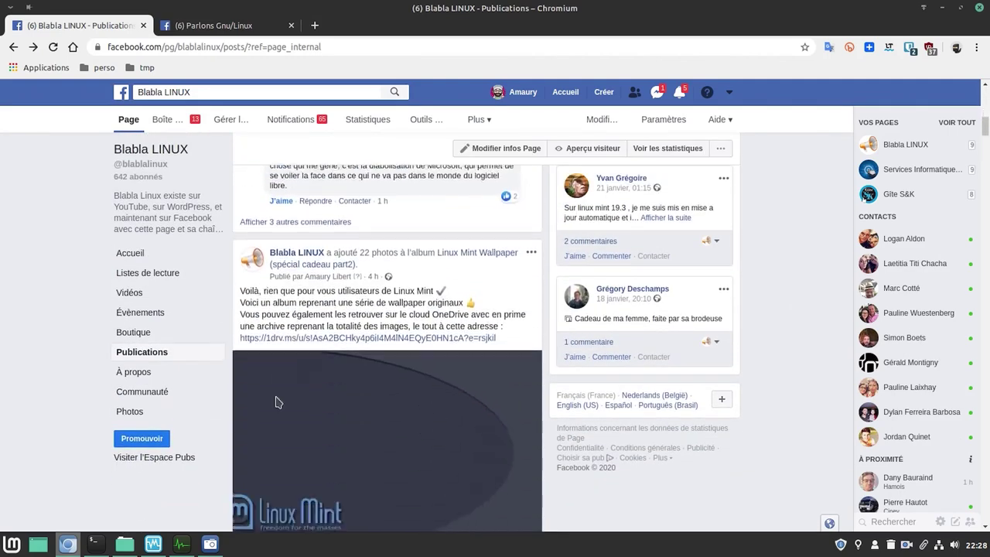
pyautogui.scroll(-3, 277, 402)
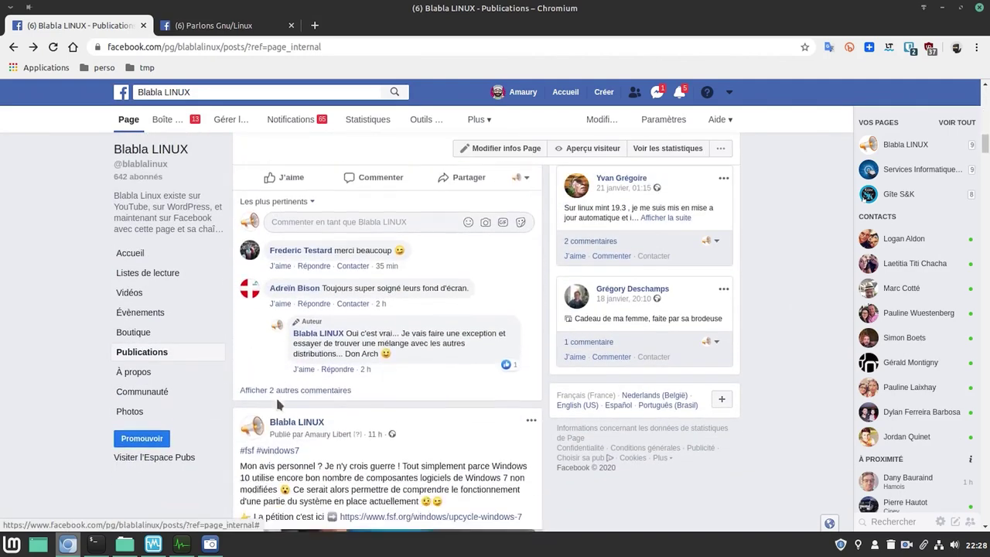
pyautogui.scroll(-10, 418, 372)
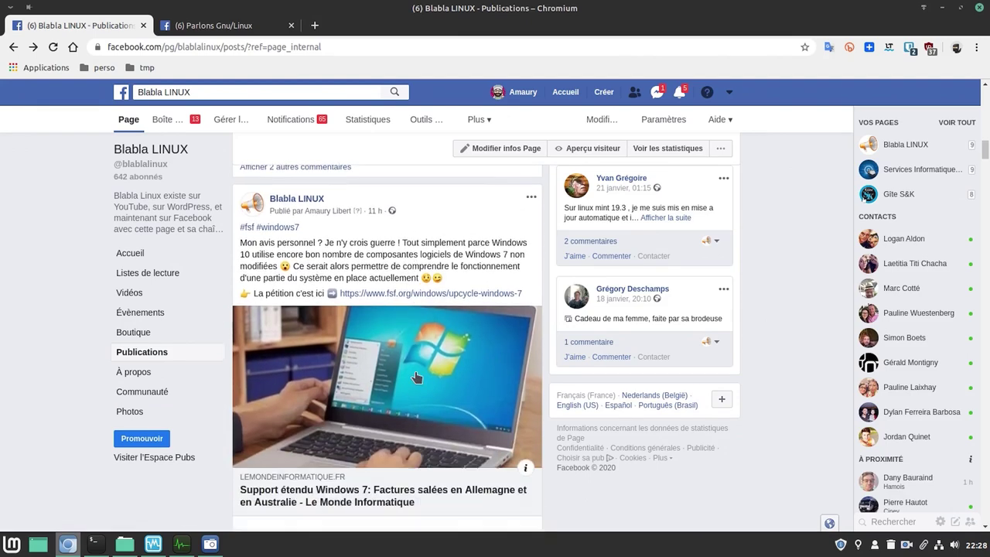
pyautogui.scroll(-10, 421, 377)
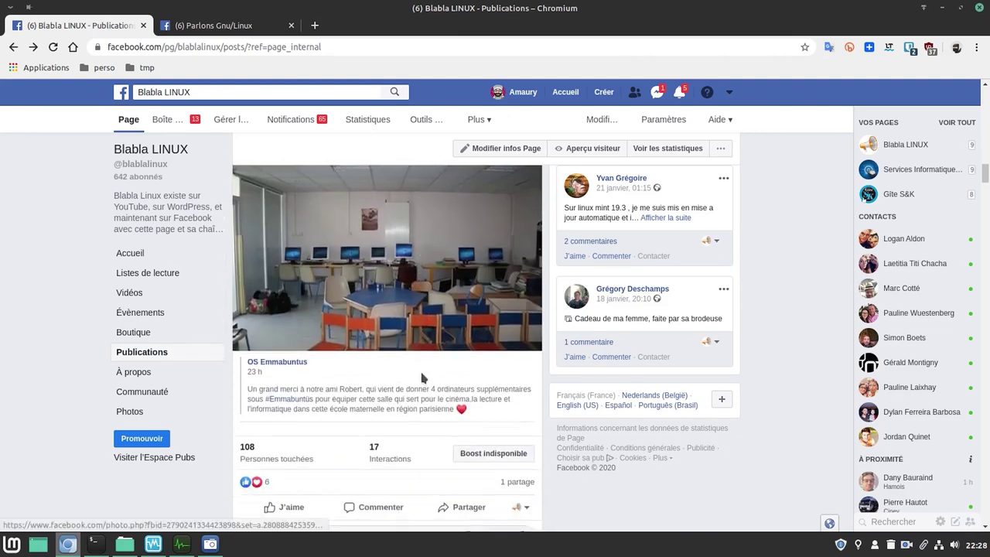
pyautogui.scroll(-10, 425, 380)
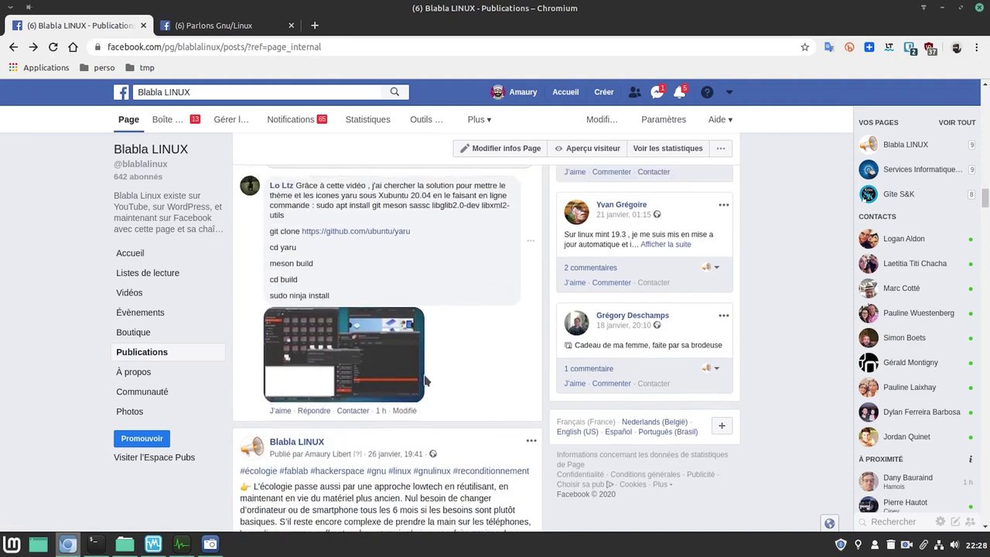
pyautogui.scroll(2, 422, 371)
pyautogui.scroll(-2, 422, 371)
pyautogui.scroll(3, 425, 380)
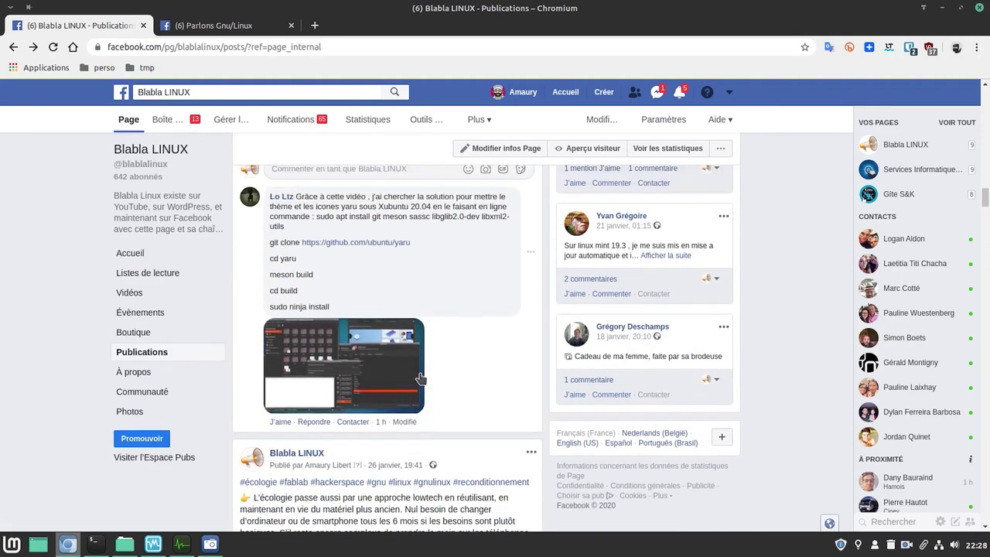
# Show the three other replies under the comment about 20.04 stability on the older dark desktop post and read them
pyautogui.scroll(-6, 411, 376)
pyautogui.scroll(-12, 412, 382)
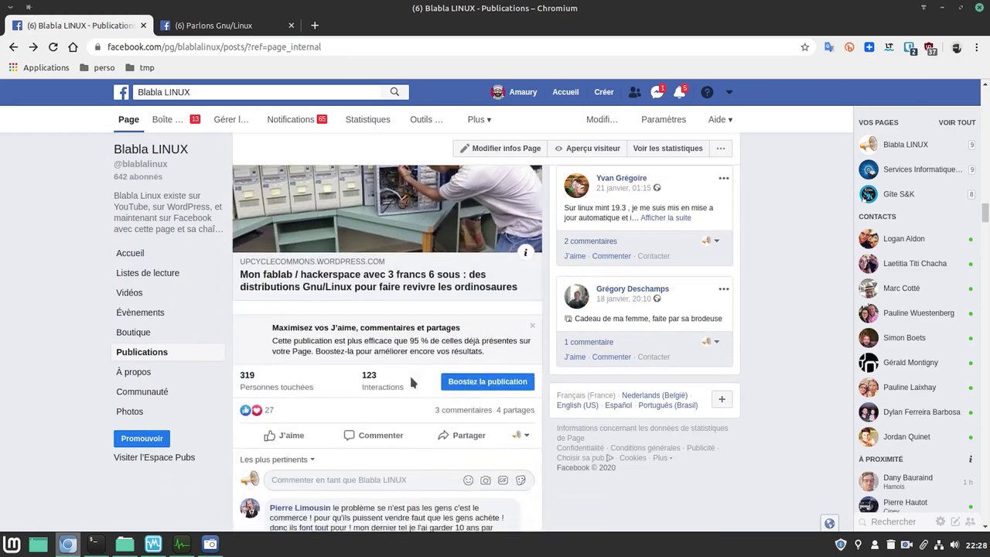
pyautogui.scroll(-12, 410, 381)
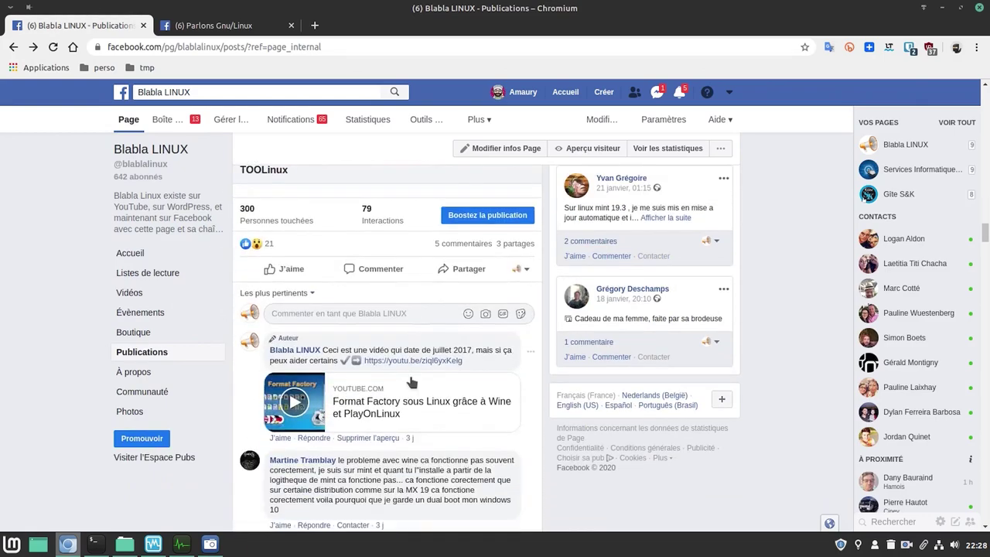
pyautogui.scroll(-10, 413, 384)
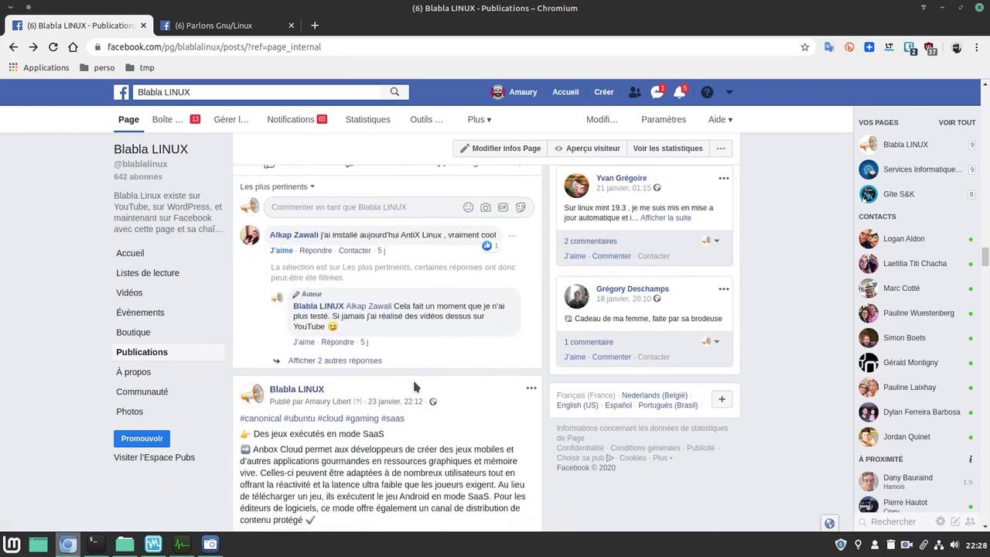
pyautogui.scroll(-10, 416, 383)
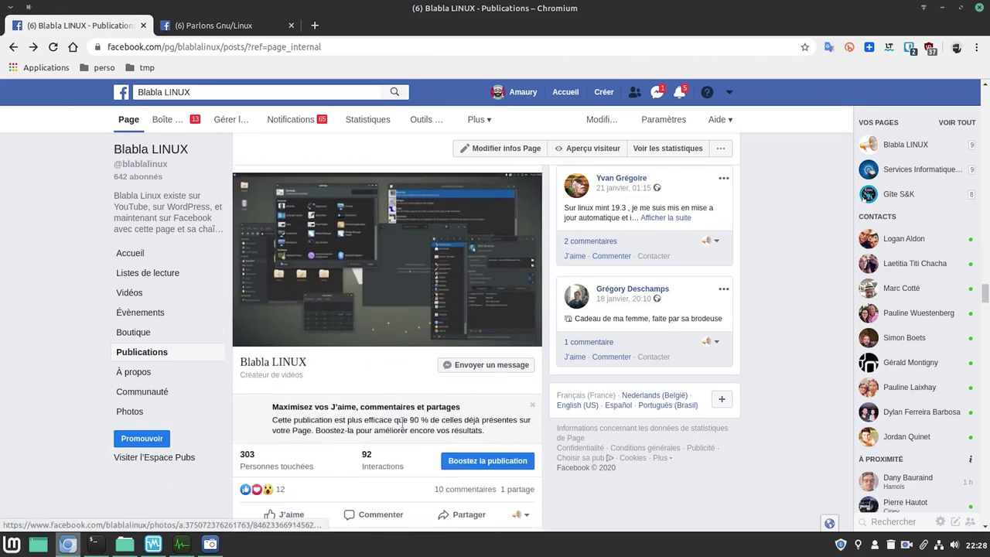
pyautogui.scroll(-3, 402, 424)
pyautogui.scroll(-2, 352, 413)
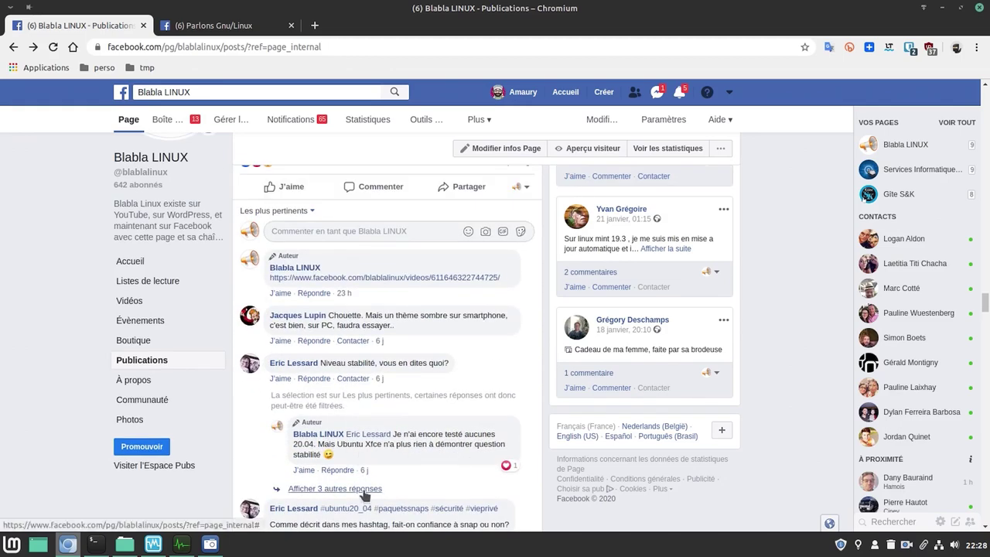
pyautogui.click(363, 490)
pyautogui.scroll(-3, 443, 469)
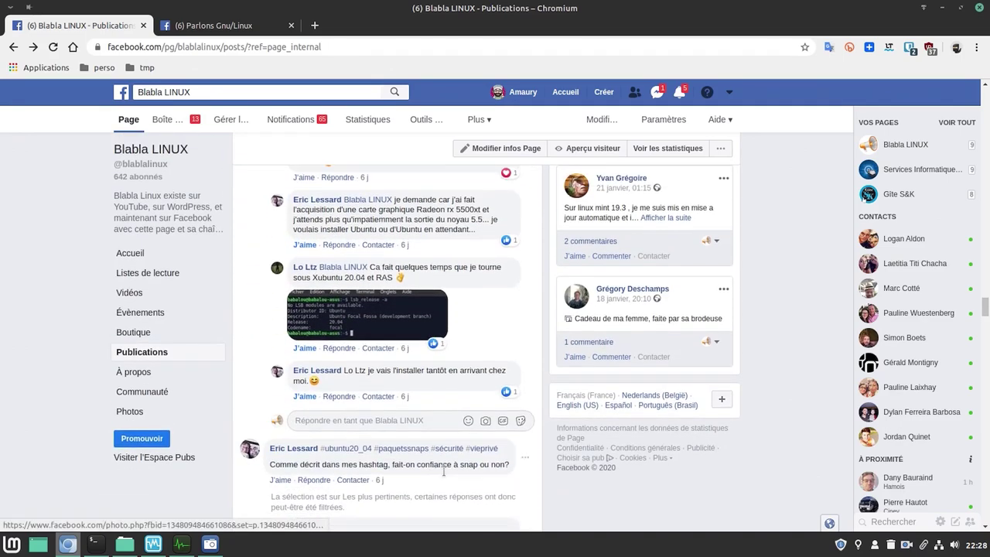
pyautogui.scroll(-2, 443, 468)
# Browse the older posts down to the comments of the 16 January post about the Ubuntu 20.04 Yaru theme
pyautogui.scroll(-8, 443, 475)
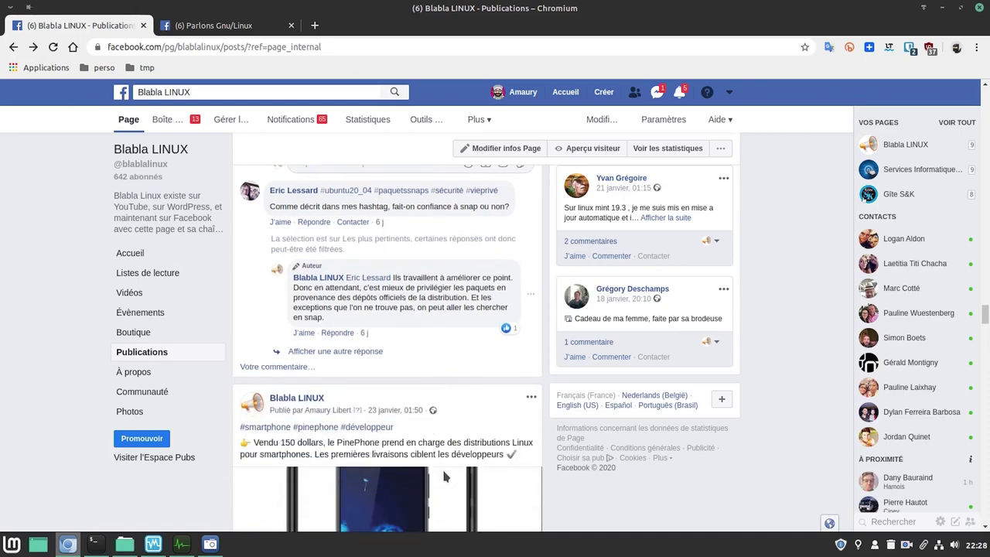
pyautogui.scroll(-13, 451, 474)
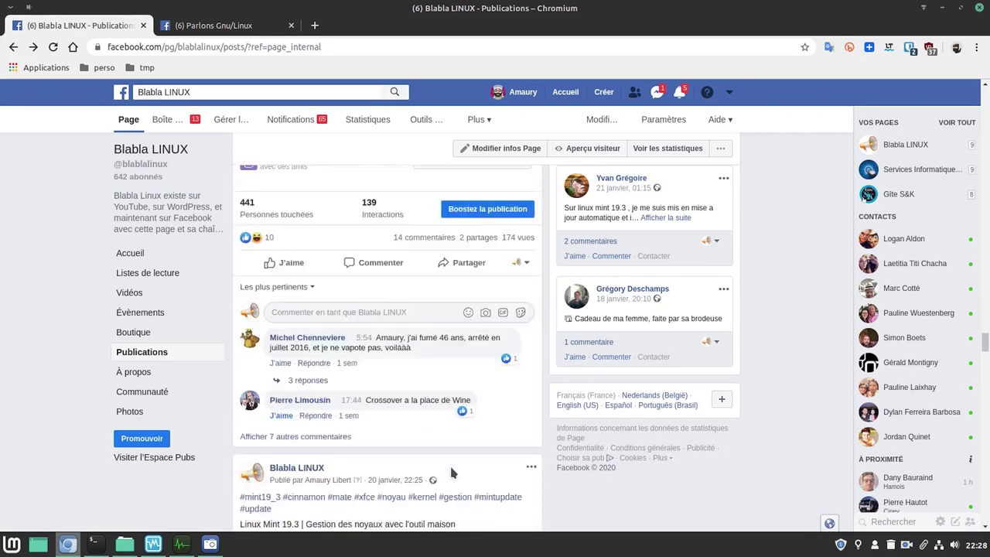
pyautogui.scroll(-15, 453, 473)
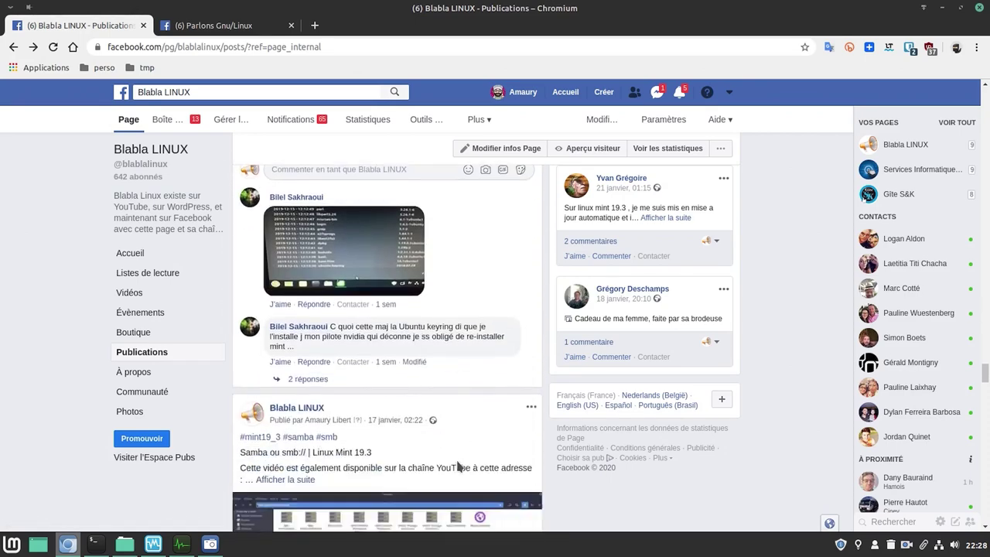
pyautogui.scroll(-15, 458, 467)
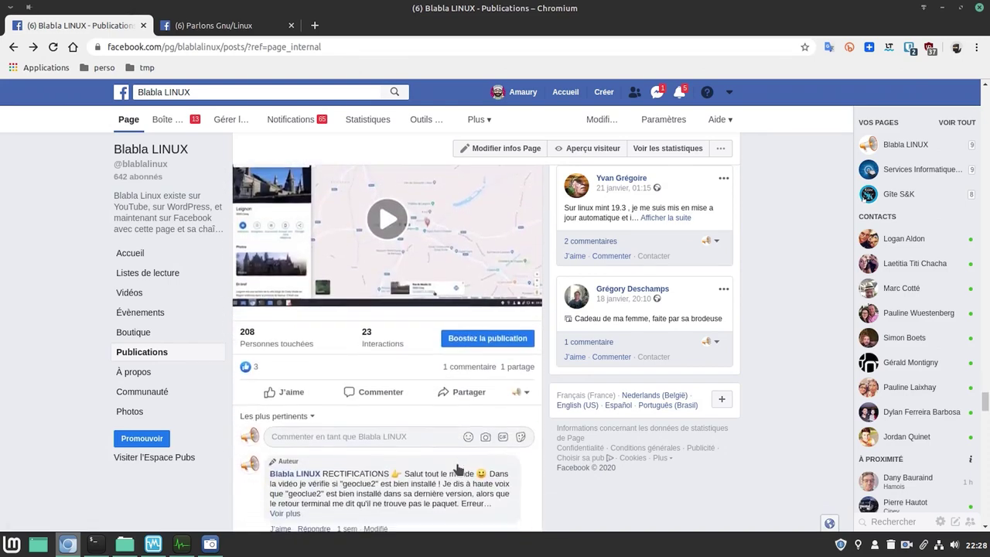
pyautogui.scroll(-10, 458, 469)
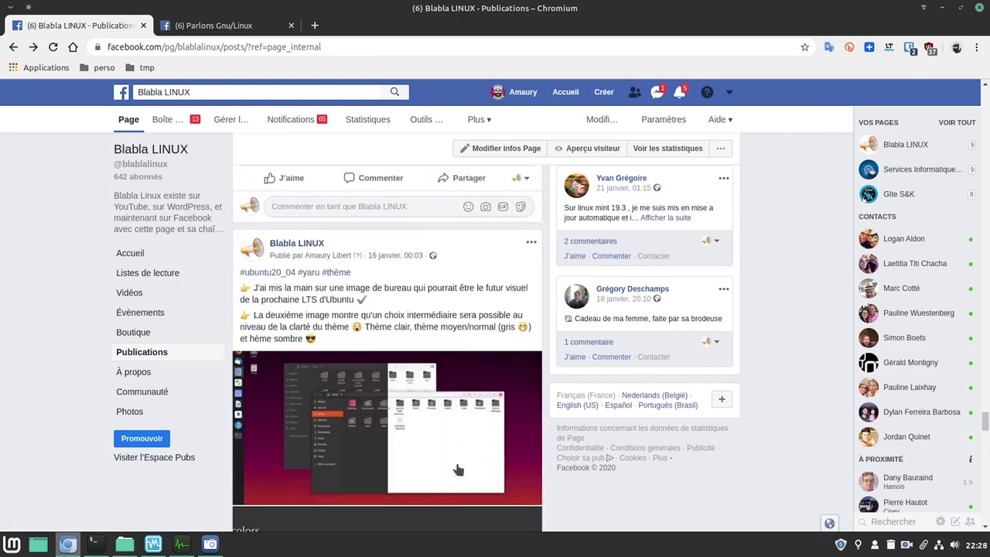
pyautogui.scroll(-10, 454, 464)
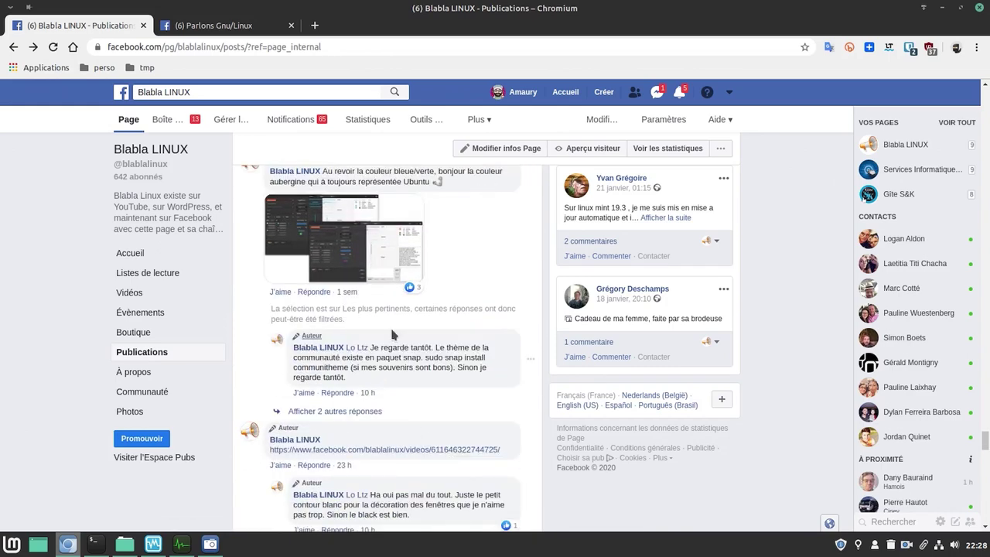
# Show the two other replies under the author's aubergine colour comment and read the request for Yaru icons on Xubuntu 20.04
pyautogui.scroll(-2, 400, 398)
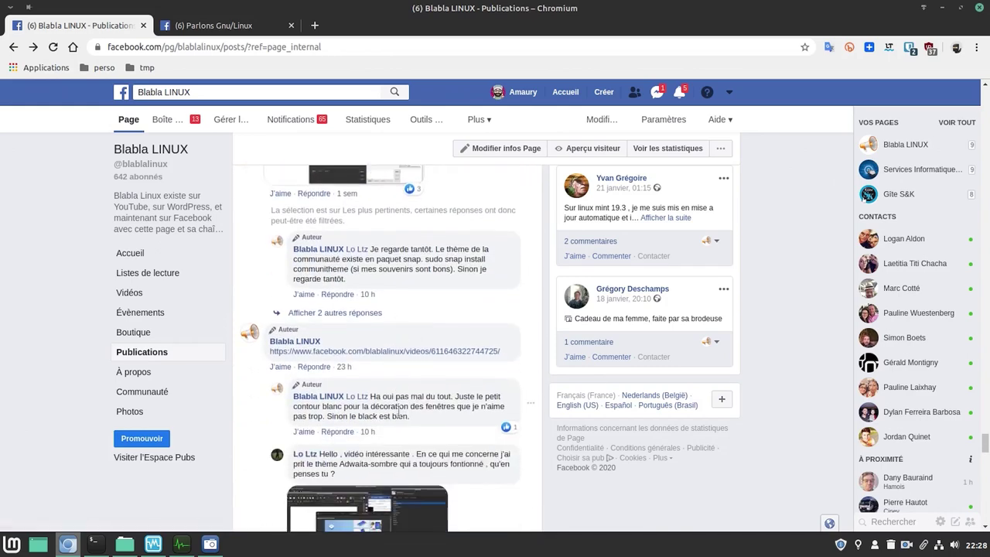
pyautogui.scroll(3, 399, 397)
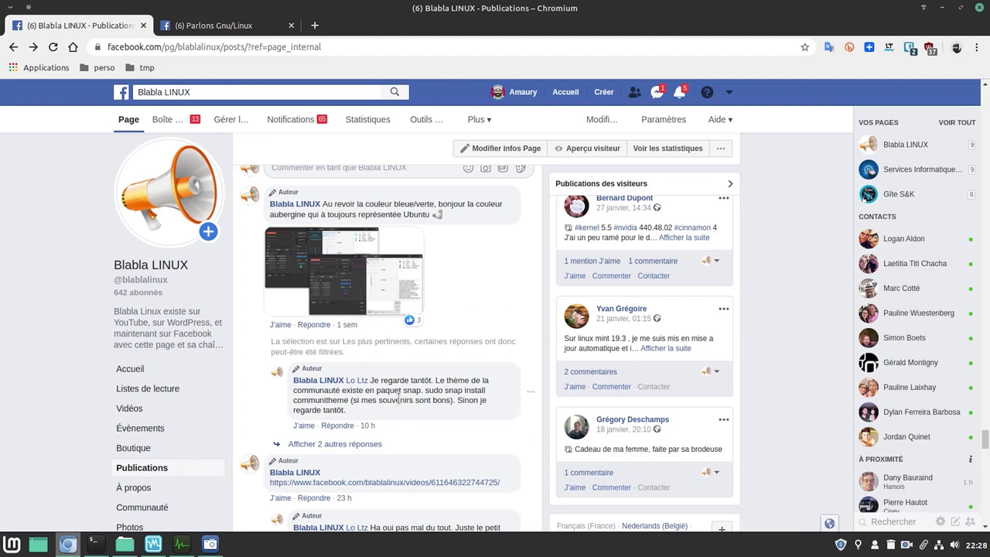
pyautogui.scroll(1, 400, 396)
pyautogui.scroll(-1, 379, 434)
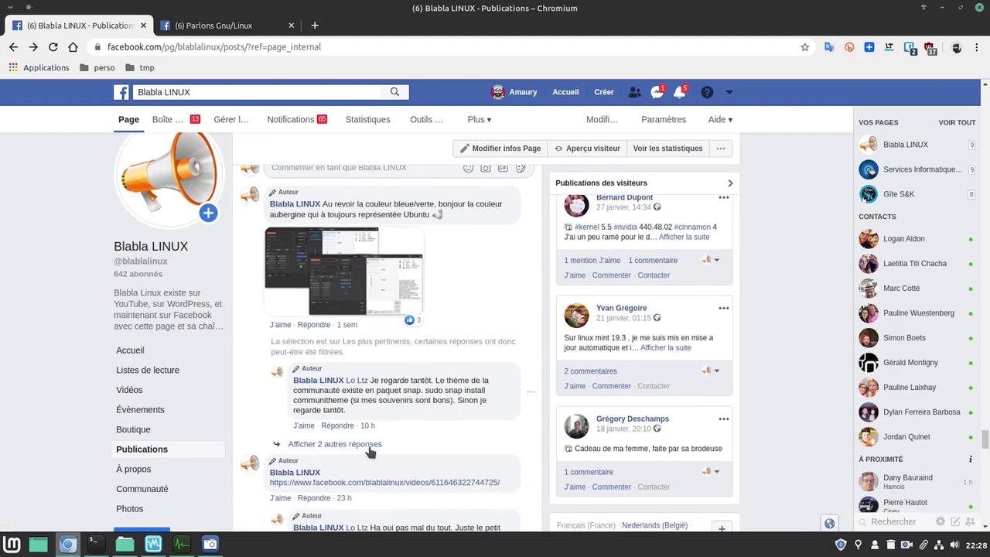
pyautogui.click(369, 447)
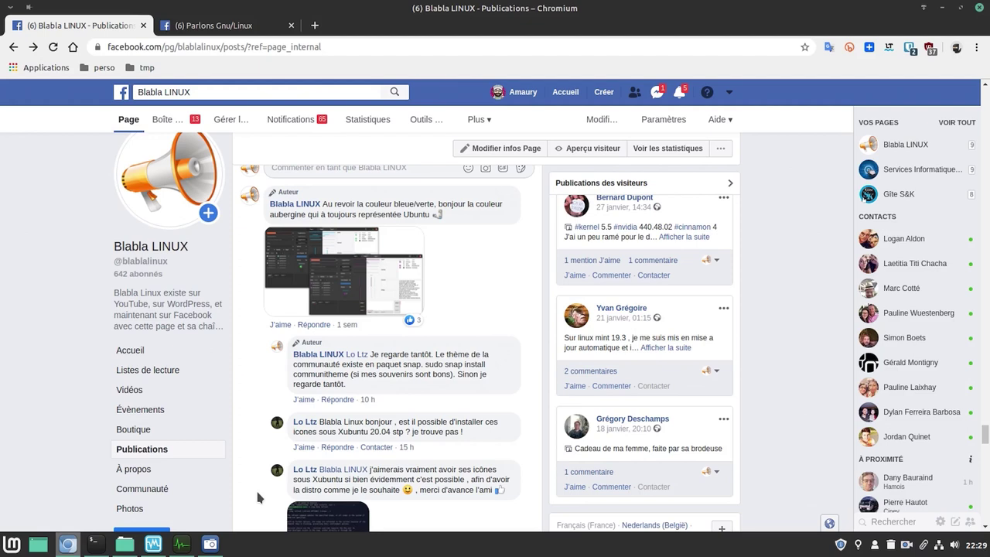
pyautogui.scroll(-3, 257, 495)
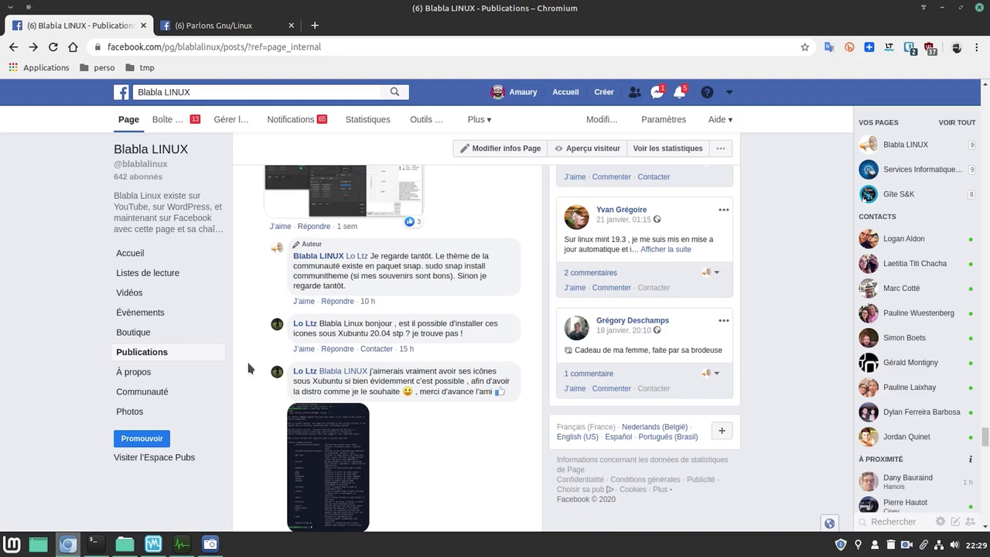
pyautogui.scroll(2, 263, 391)
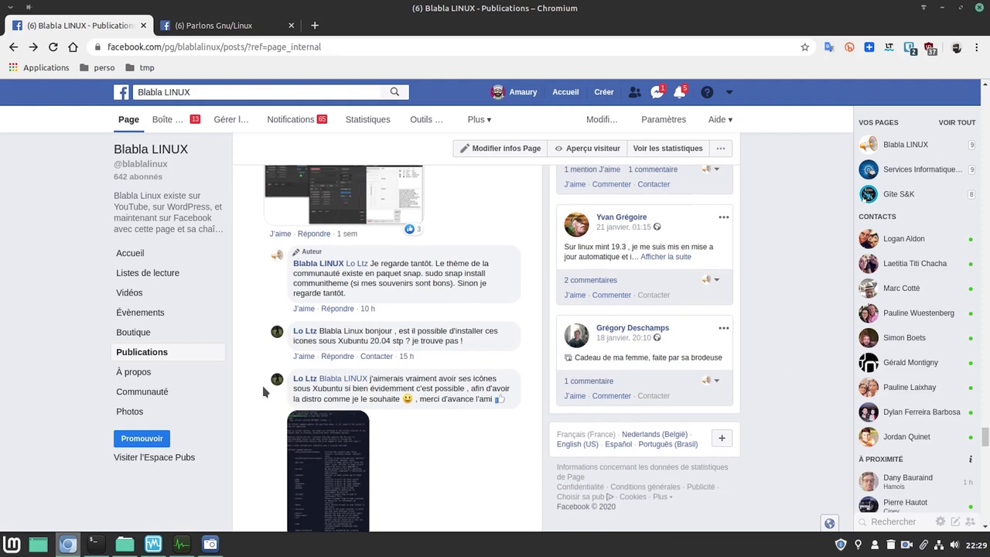
pyautogui.scroll(5, 263, 393)
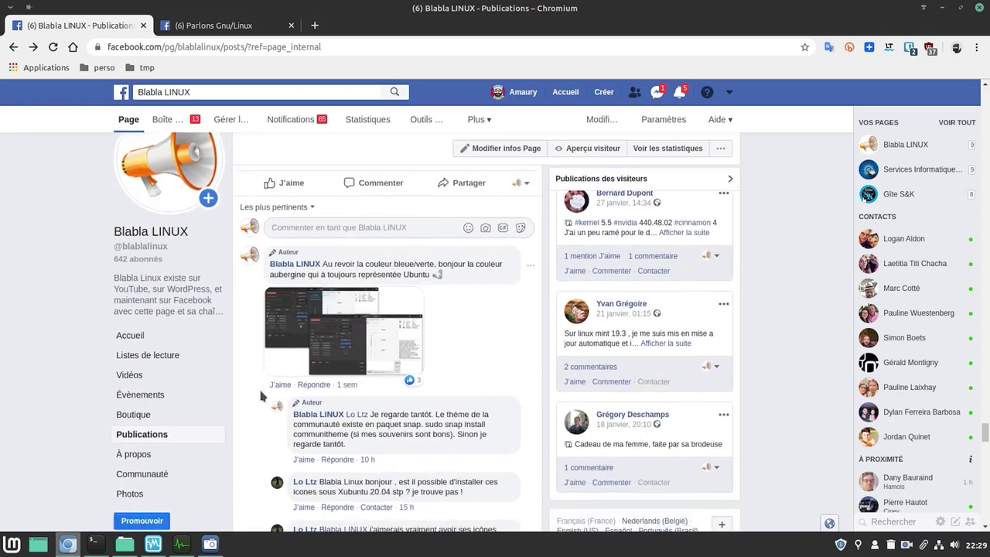
# Look over the Yaru theme post's images and its comments requesting the icons, and return to the start of the Blabla LINUX page
pyautogui.scroll(4, 263, 392)
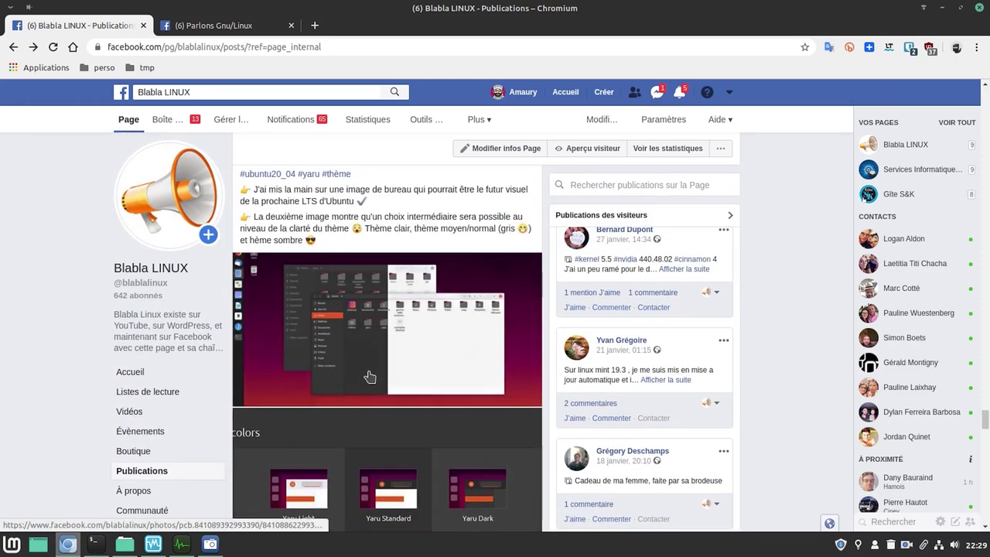
pyautogui.scroll(-12, 379, 327)
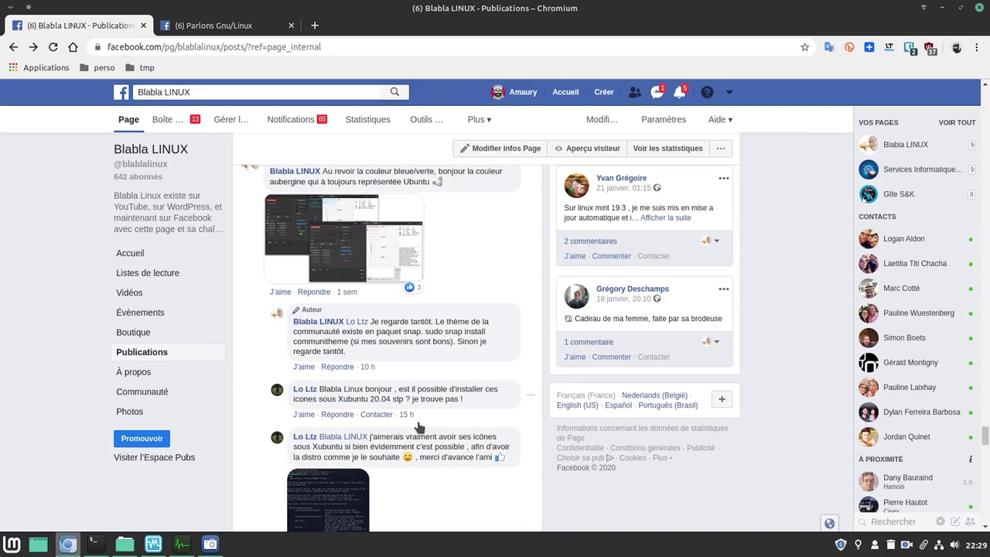
pyautogui.moveTo(983, 434); pyautogui.dragTo(984, 97)
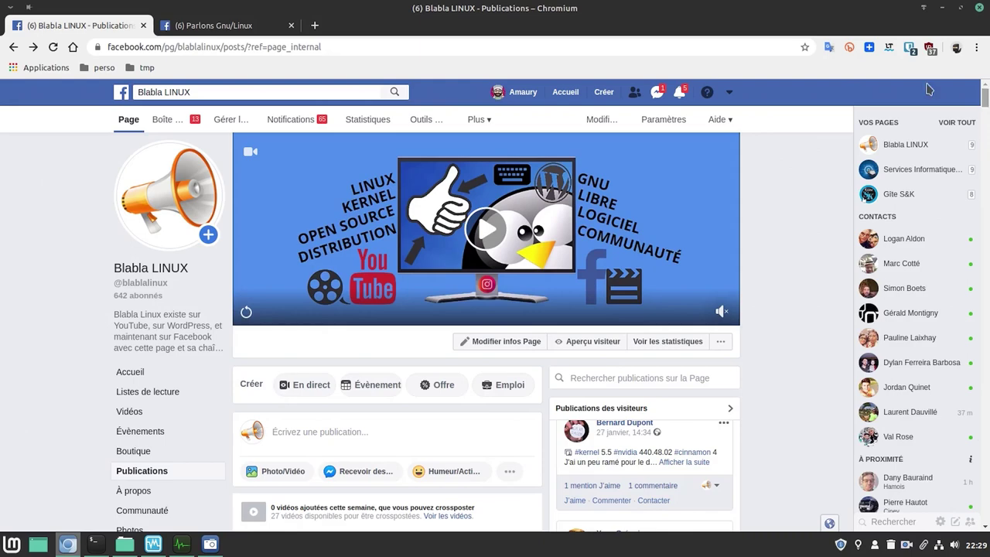
# Go to the Parlons Gnu/Linux group, expand the Yaru theme post for Xfce 20.04 and read its installation commands
pyautogui.click(237, 29)
pyautogui.scroll(-2, 352, 404)
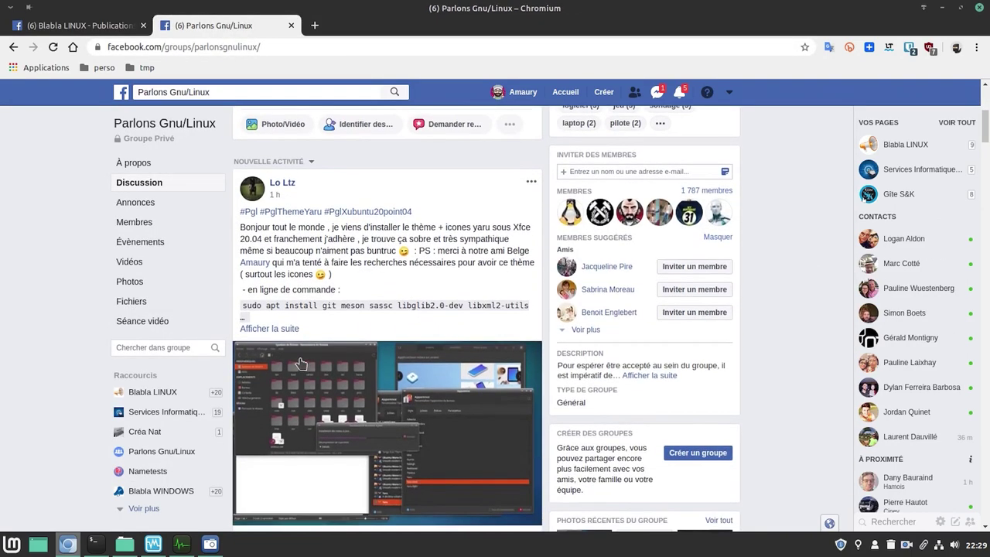
pyautogui.click(293, 324)
pyautogui.scroll(-2, 446, 400)
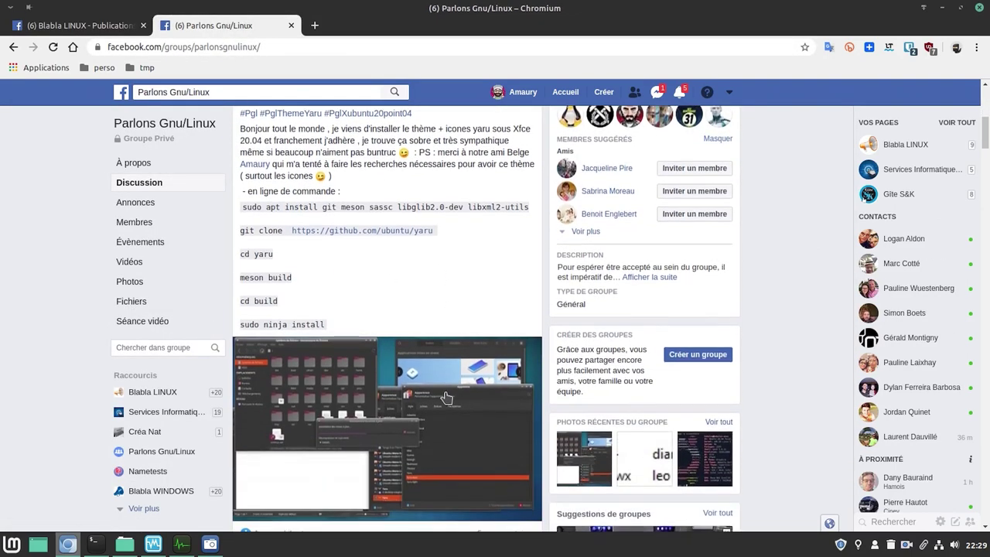
pyautogui.scroll(-1, 446, 396)
pyautogui.scroll(1, 446, 397)
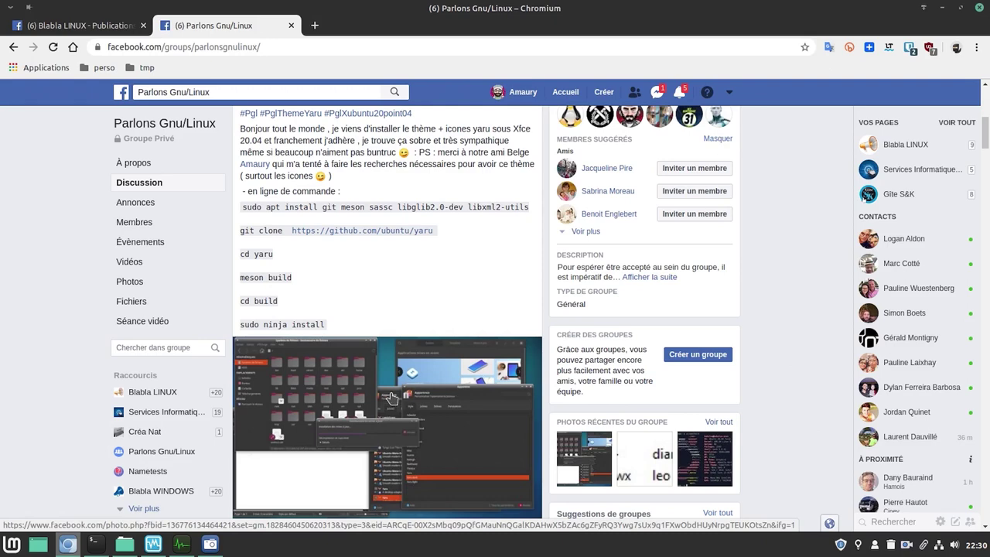
# Switch to VirtualBox and start both the Ubuntu and Xubuntu 20.04 clones, suppressing future display of the confirmation message
pyautogui.click(159, 538)
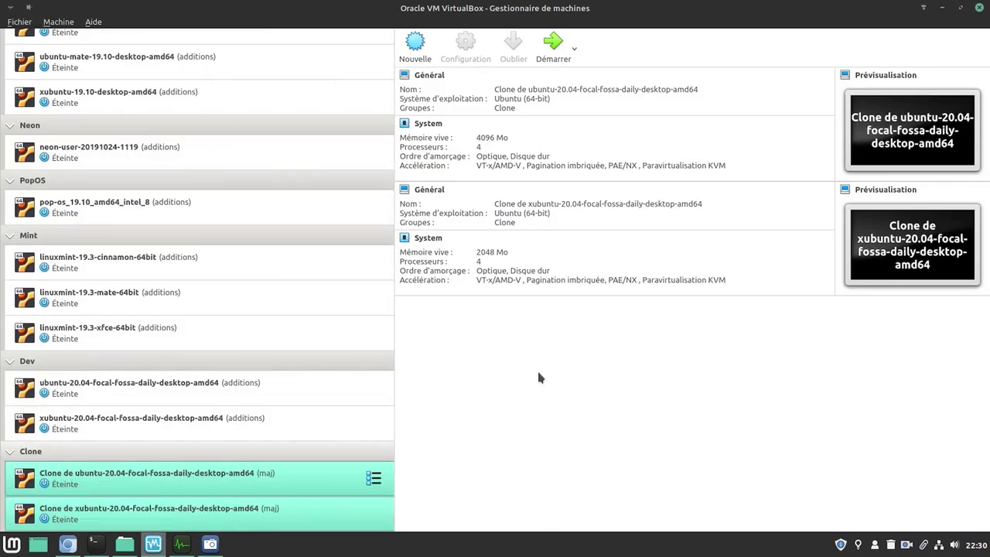
pyautogui.click(547, 60)
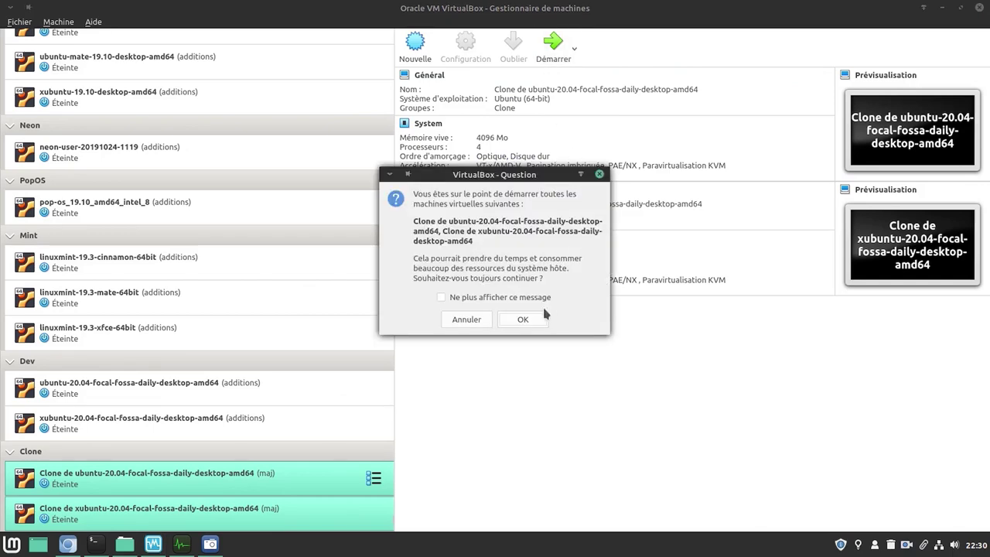
pyautogui.click(478, 300)
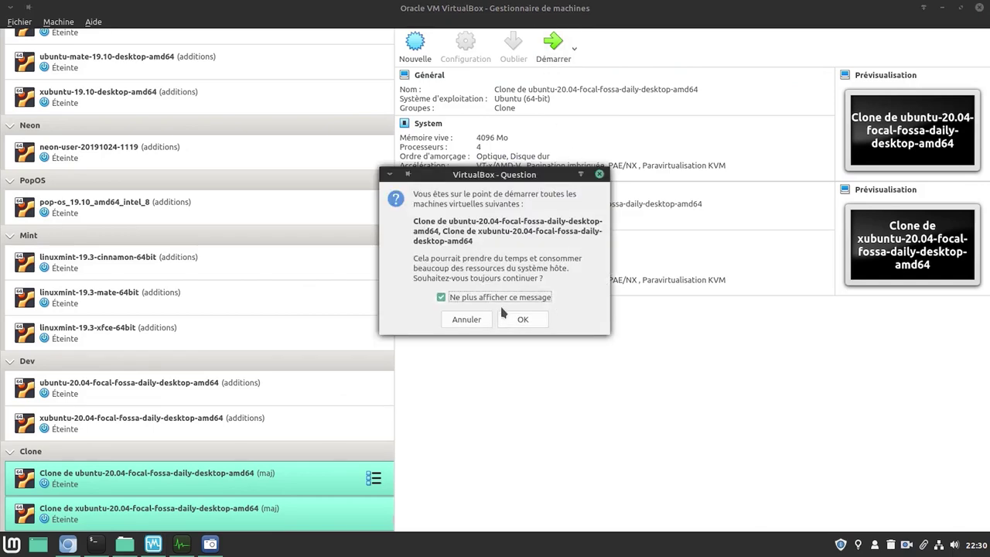
pyautogui.click(521, 322)
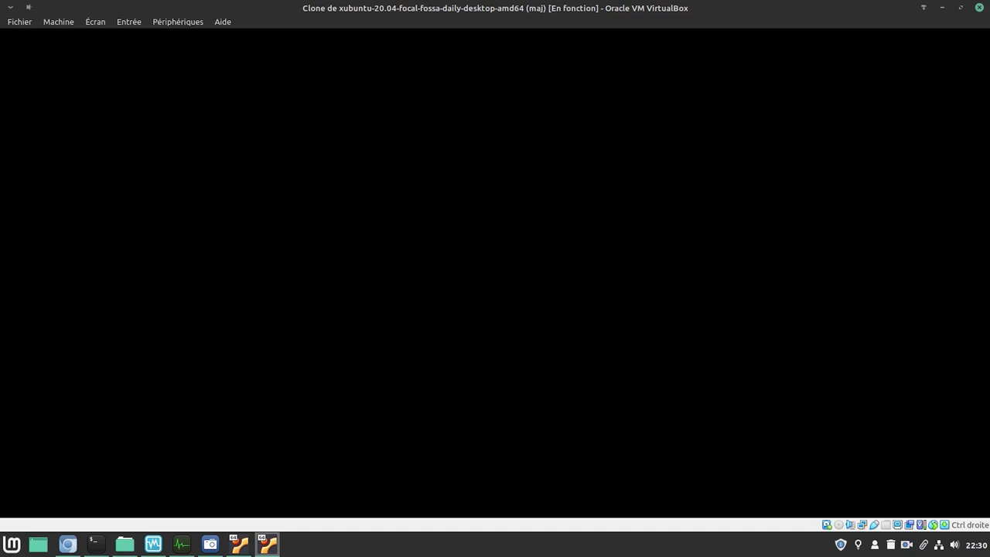
# Return to Chromium, show the four replies under the Yaru post's comment and open the linked Linux Uprising article
pyautogui.click(67, 544)
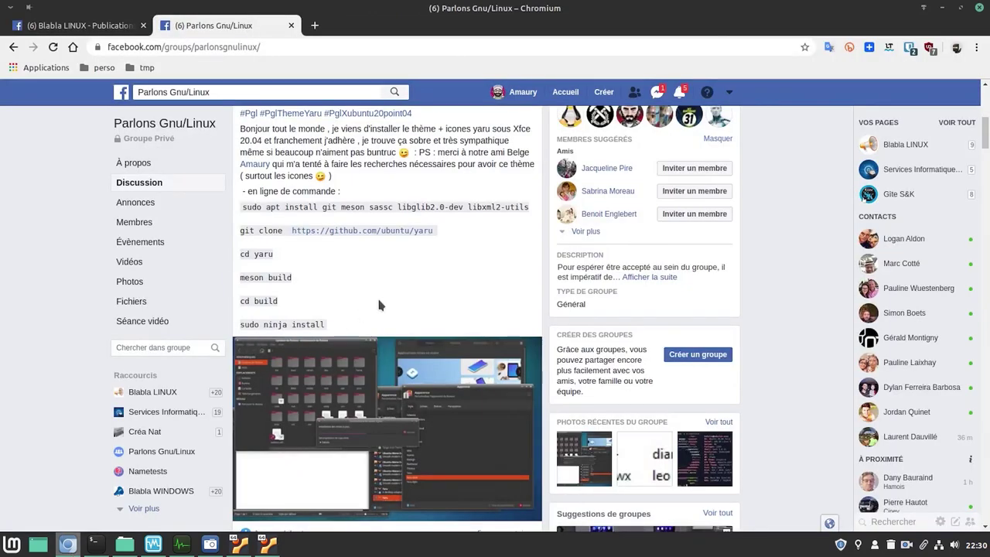
pyautogui.scroll(-1, 378, 294)
pyautogui.scroll(-3, 381, 304)
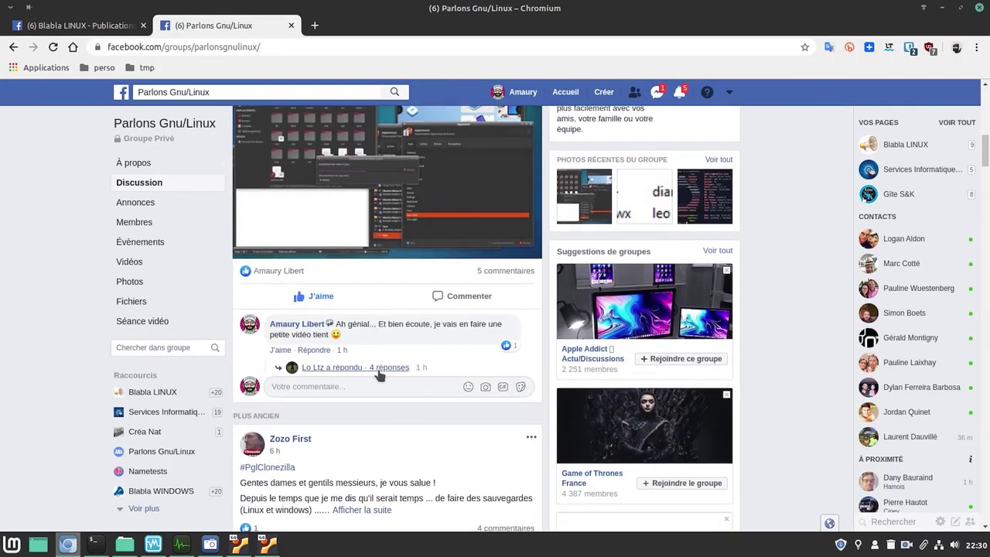
pyautogui.click(378, 369)
pyautogui.scroll(-1, 387, 364)
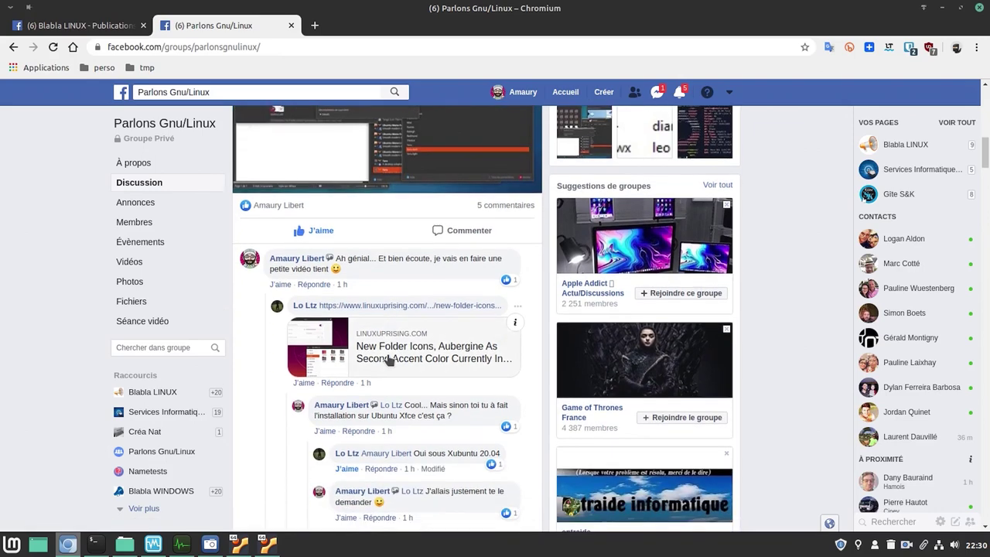
pyautogui.click(389, 358)
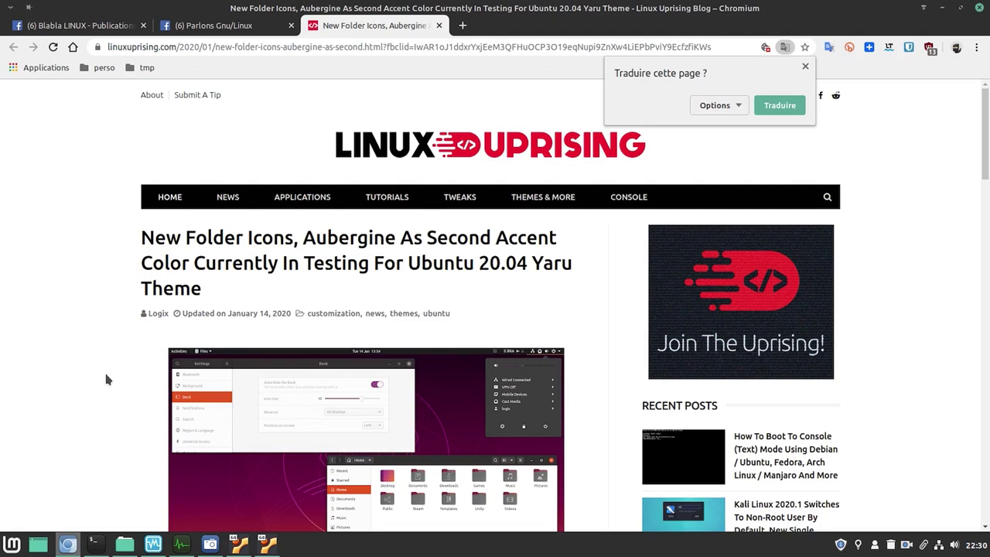
# Find the article's terminal commands for installing Yaru from Git master and highlight the whole block
pyautogui.scroll(-3, 107, 379)
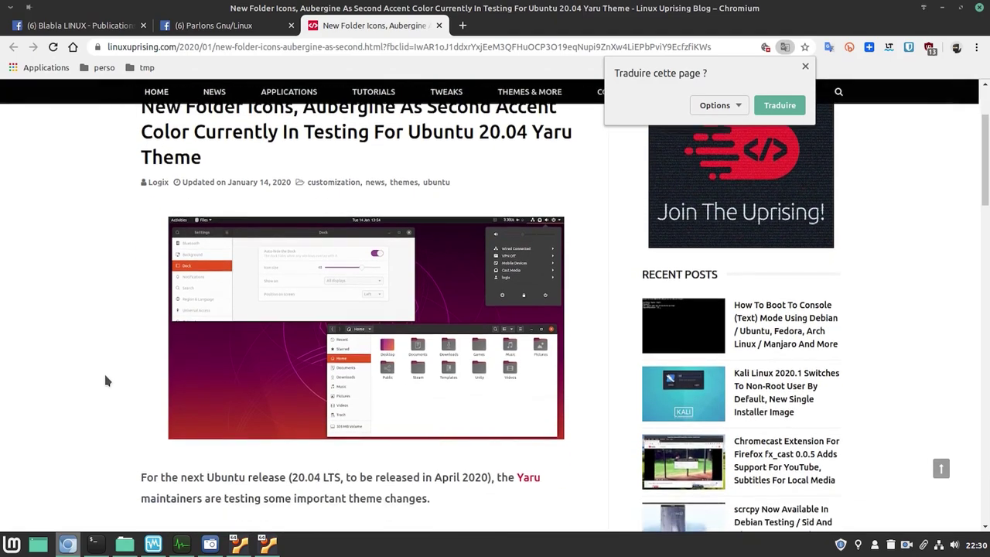
pyautogui.scroll(-5, 107, 381)
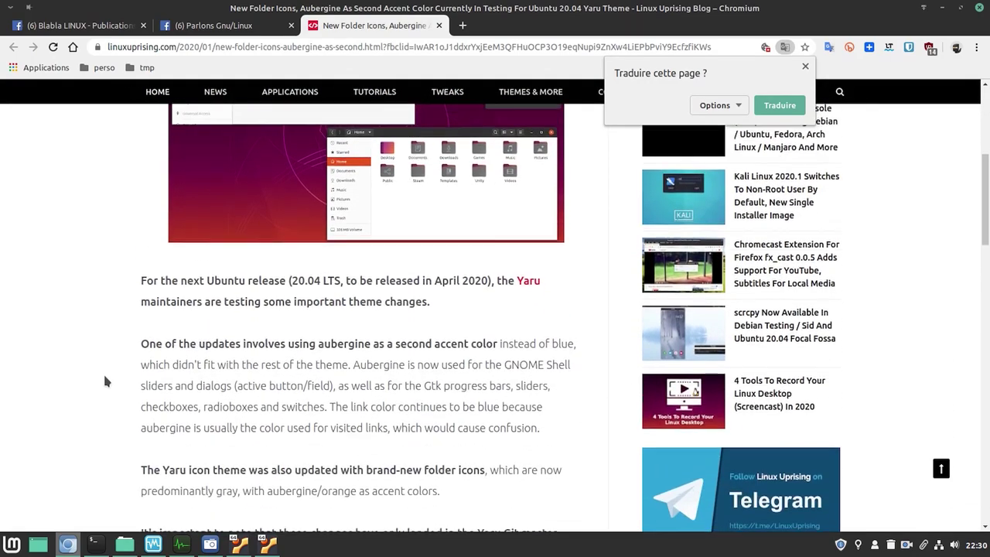
pyautogui.scroll(-18, 106, 381)
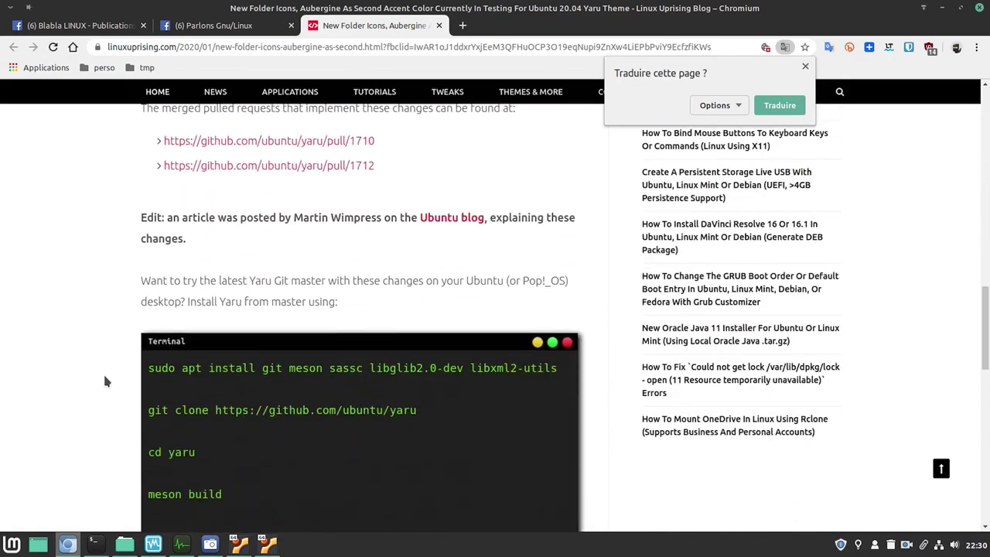
pyautogui.scroll(-4, 106, 380)
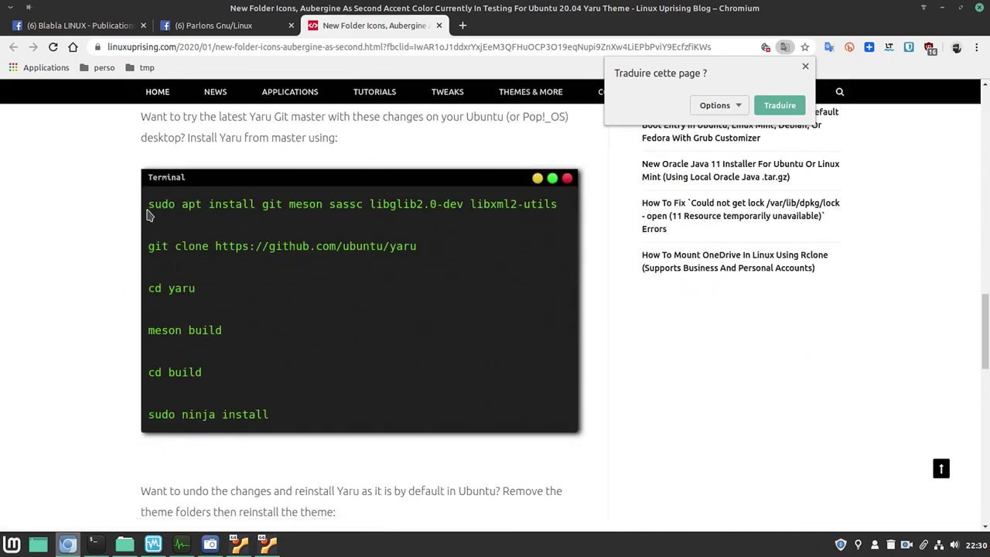
pyautogui.moveTo(147, 215); pyautogui.dragTo(284, 416)
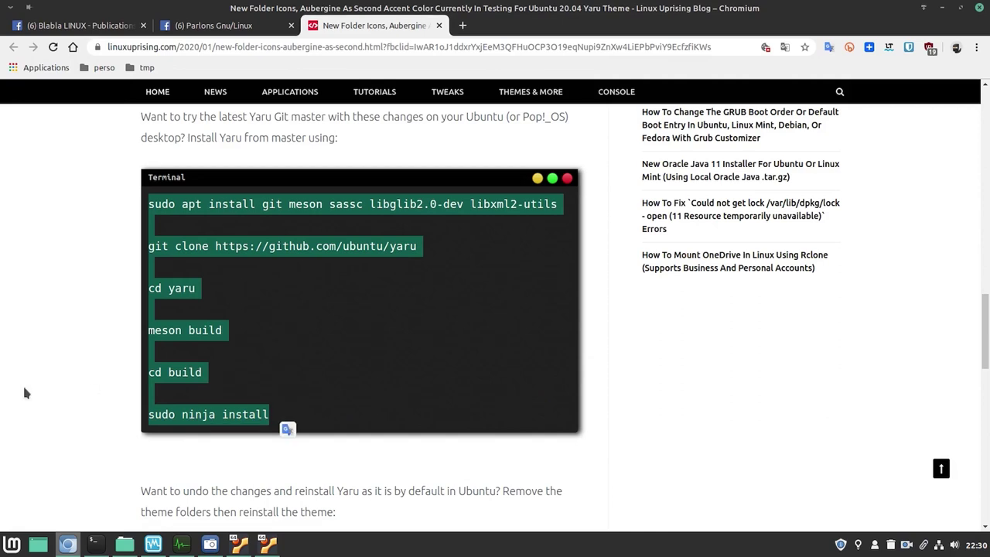
# Highlight the article's commands for removing and reinstalling the default Yaru theme, and return to the installation commands
pyautogui.scroll(-7, 24, 393)
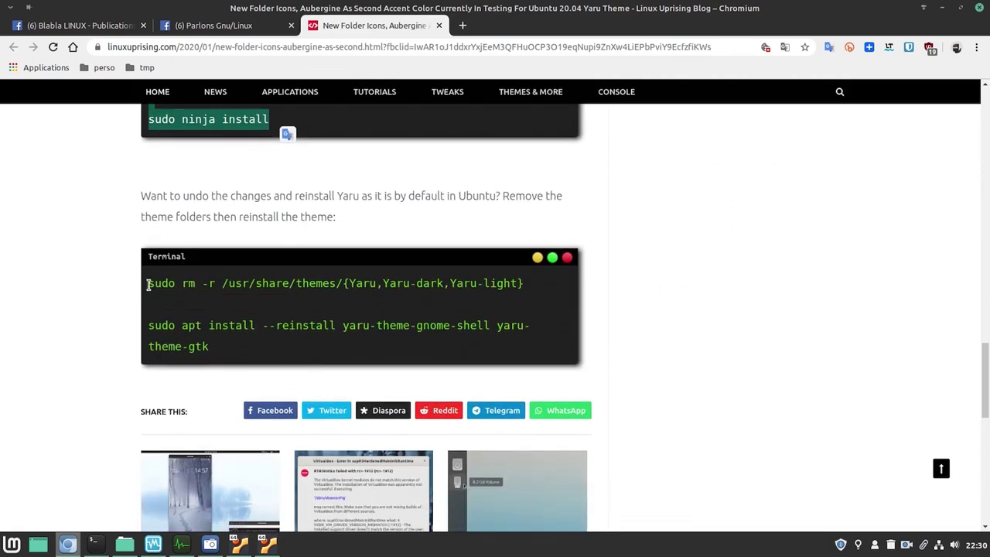
pyautogui.moveTo(147, 285); pyautogui.dragTo(226, 347)
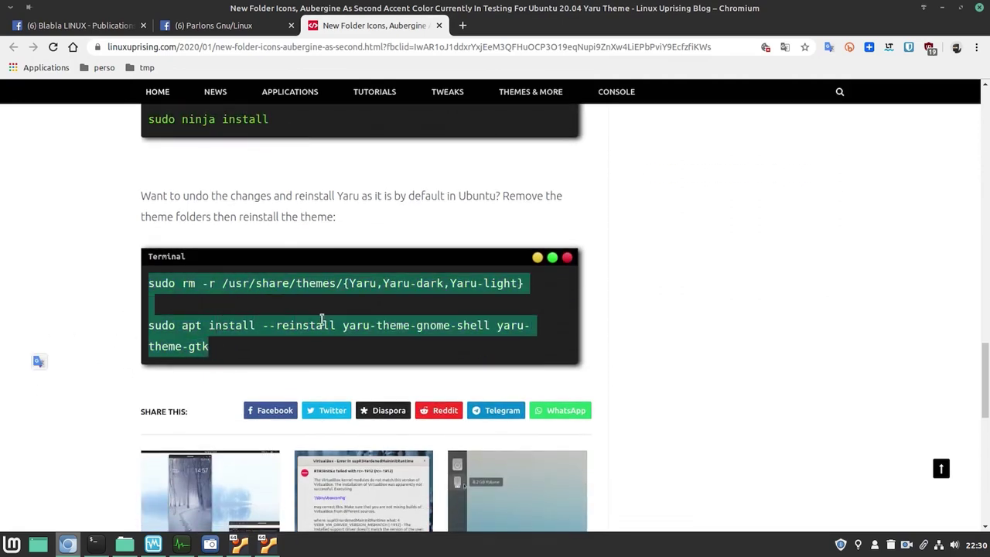
pyautogui.scroll(8, 393, 283)
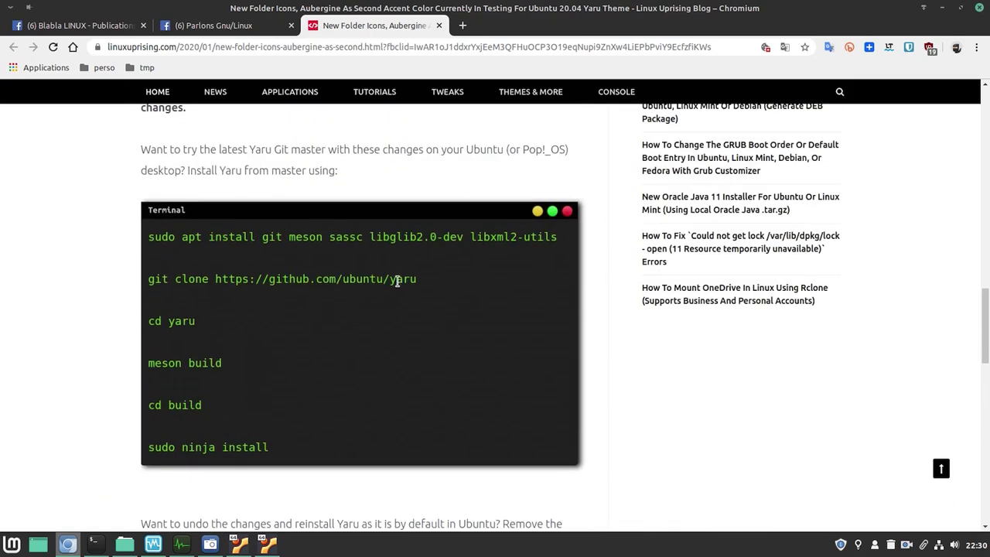
# Log in to the Ubuntu 20.04 clone and the Xubuntu 20.04 clone, entering the account password in each
pyautogui.click(249, 545)
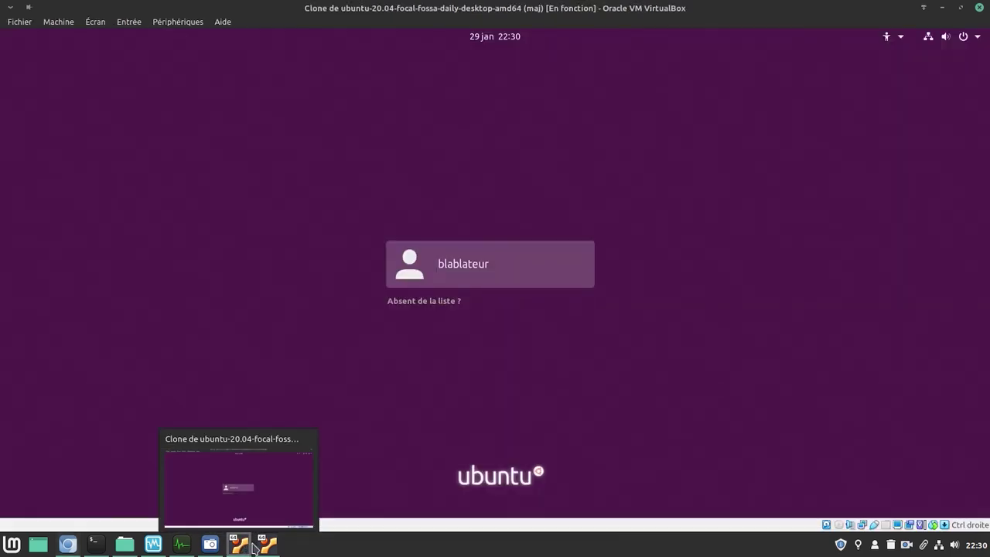
pyautogui.click(495, 268)
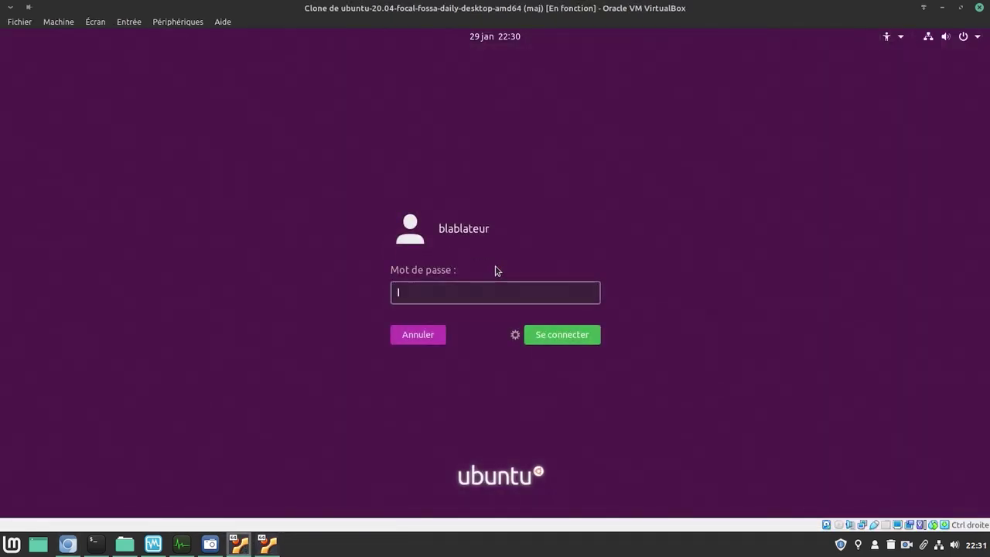
pyautogui.write('••••••')
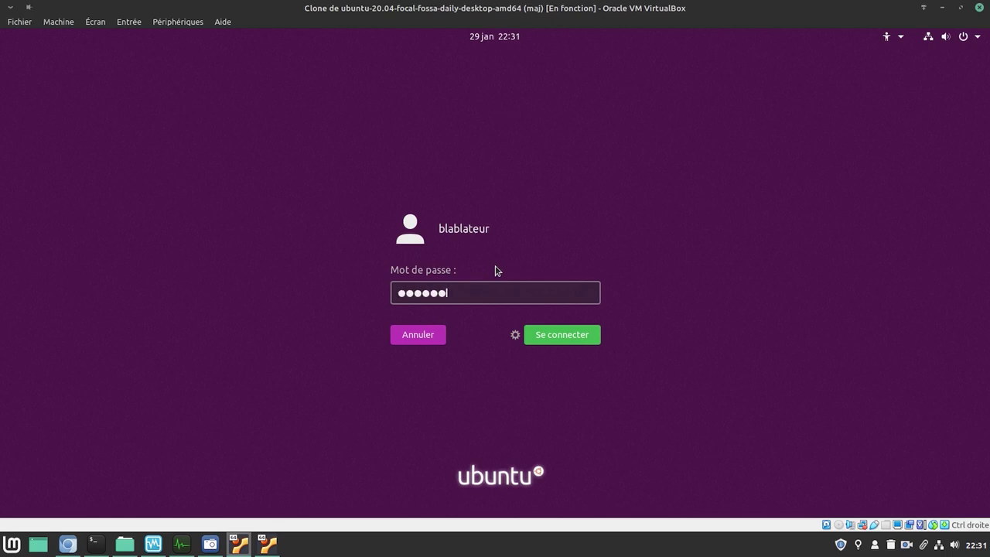
pyautogui.press('Return')
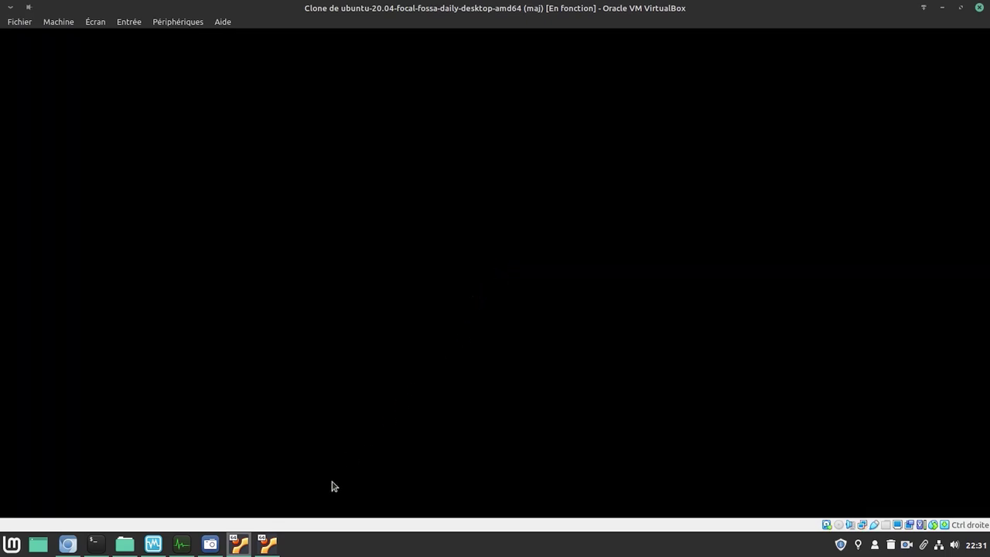
pyautogui.click(266, 547)
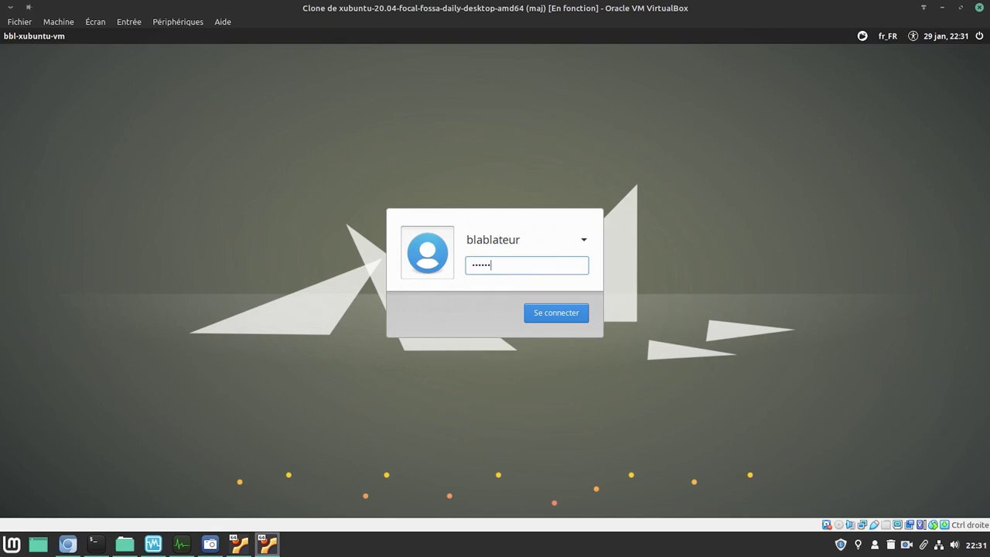
pyautogui.press('Return')
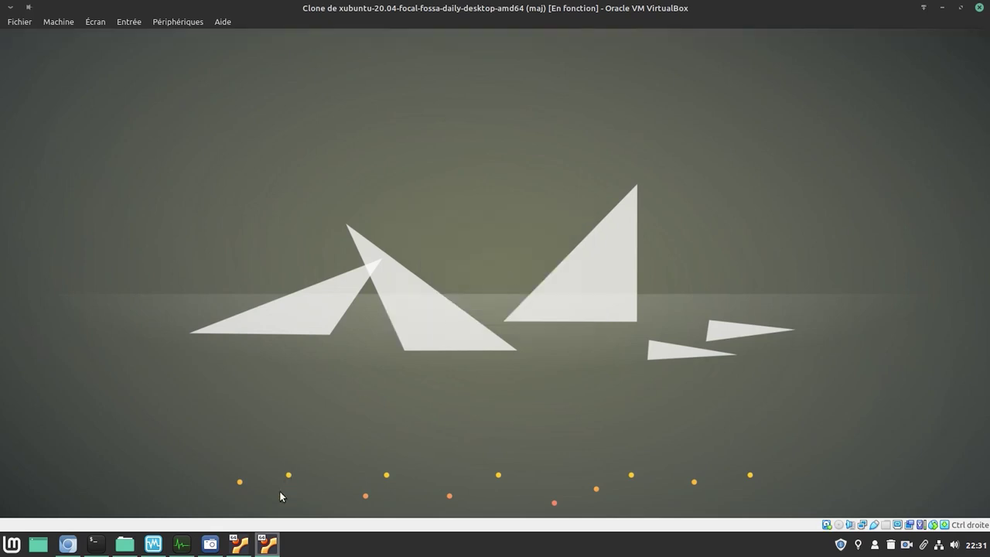
# In the Ubuntu clone, search the applications for "mise" and launch the update manager (Gestionnaire de mises à jour)
pyautogui.click(239, 545)
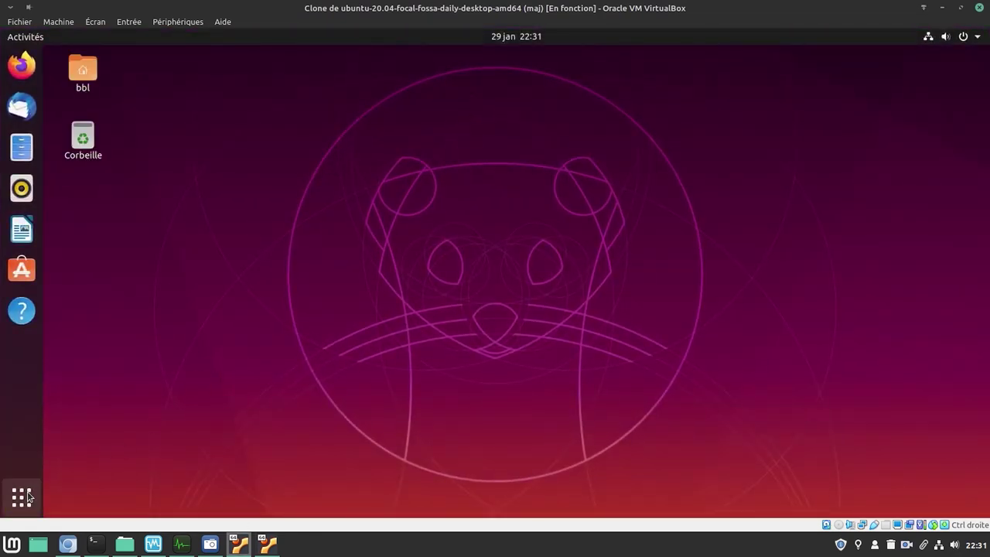
pyautogui.click(29, 496)
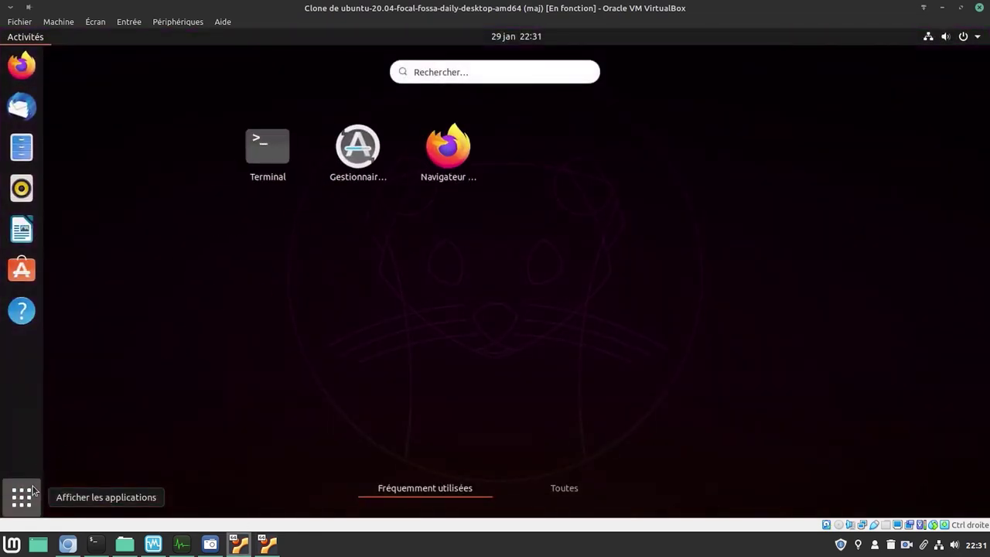
pyautogui.write('misel')
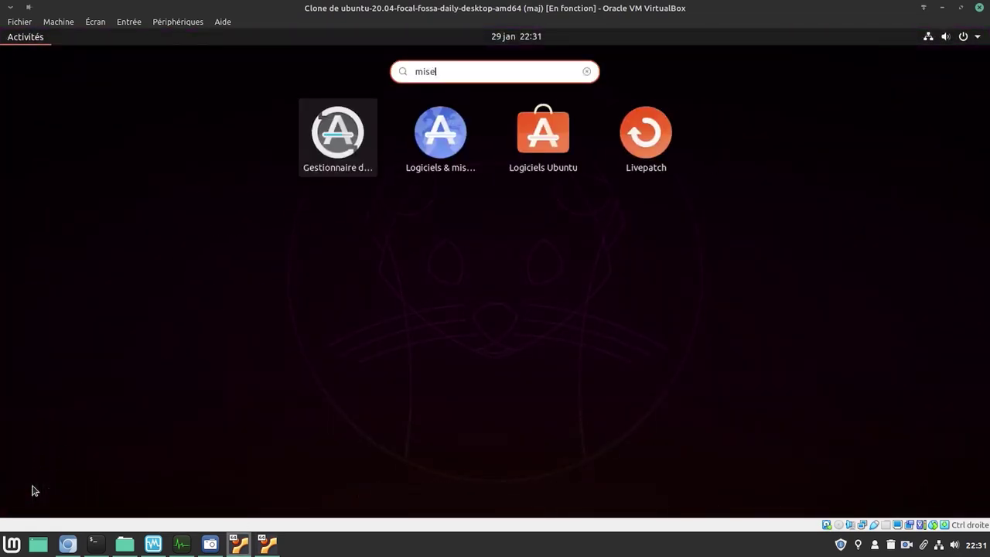
pyautogui.click(33, 490)
# In the Xubuntu clone, search the applications for "mise" and launch the update manager, and return to the Ubuntu clone
pyautogui.click(273, 546)
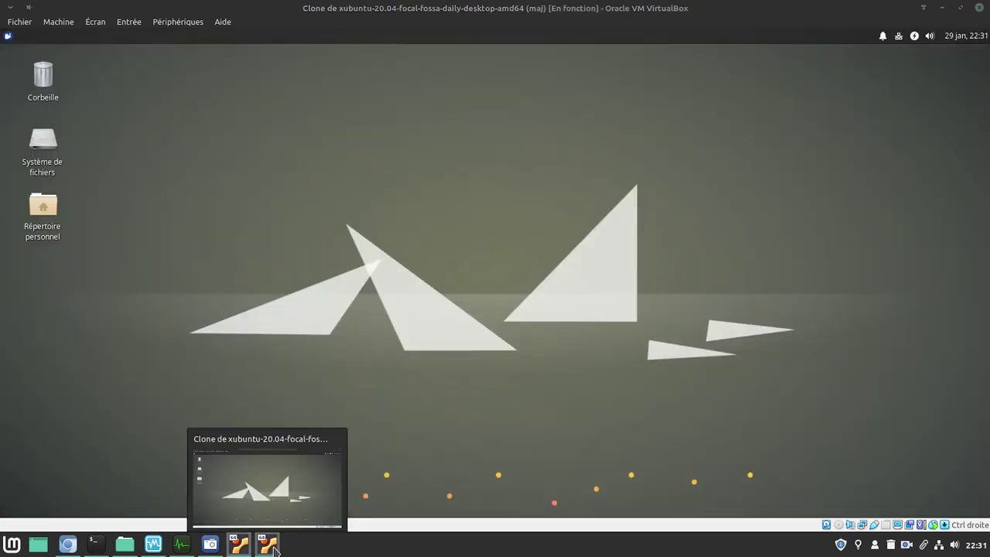
pyautogui.click(9, 37)
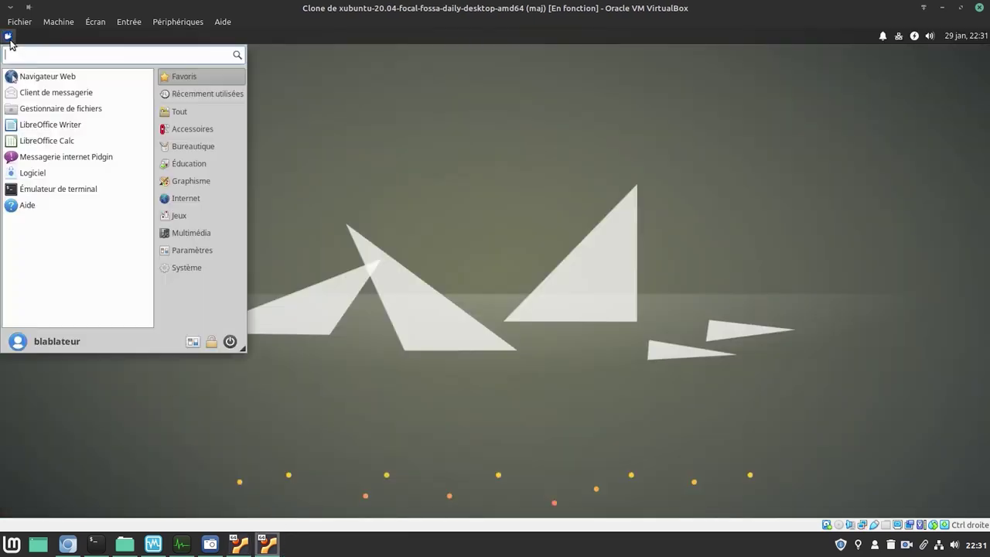
pyautogui.write('mise')
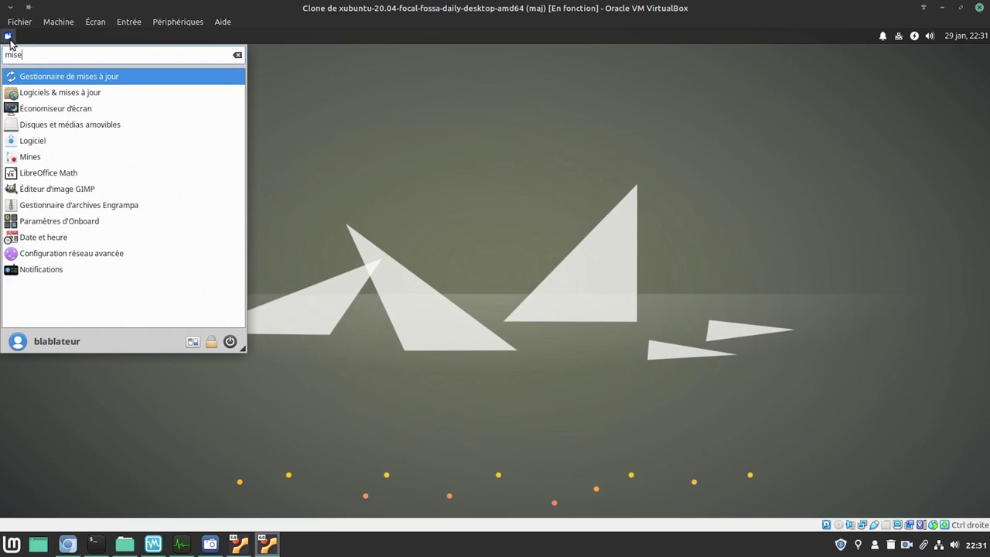
pyautogui.click(7, 35)
pyautogui.hotkey('alt', 'Tab')
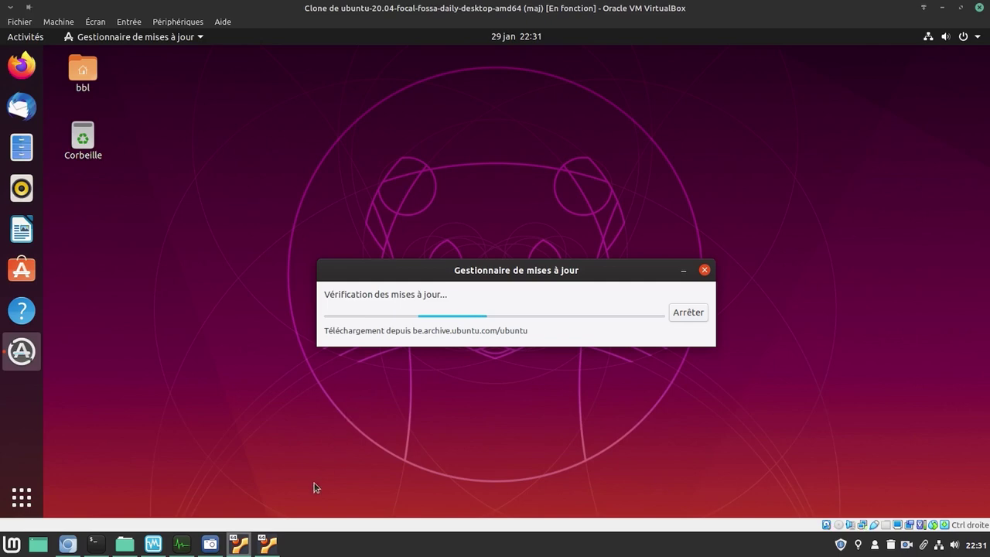
# Check the update search in both clones, and expand the update details and install the available updates in the Ubuntu clone
pyautogui.click(272, 543)
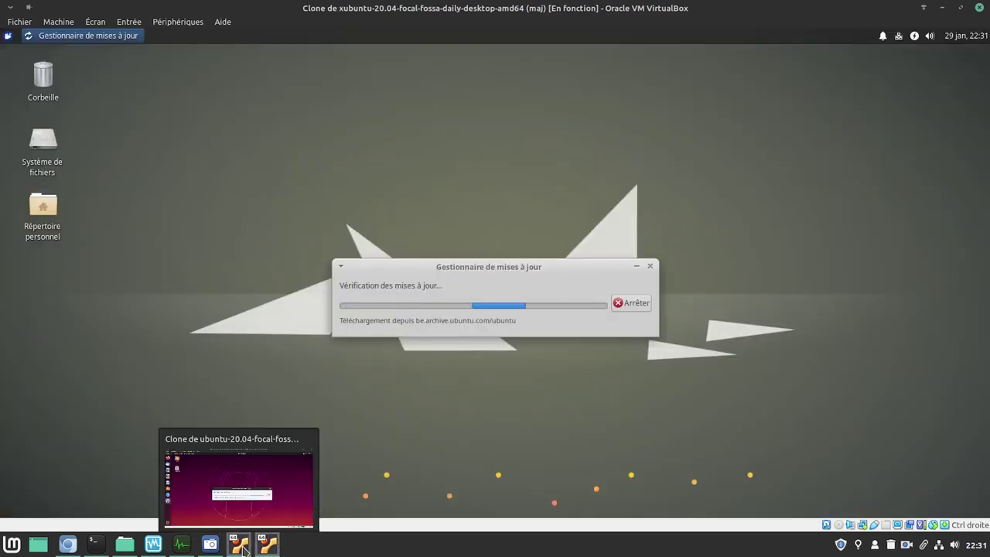
pyautogui.click(241, 546)
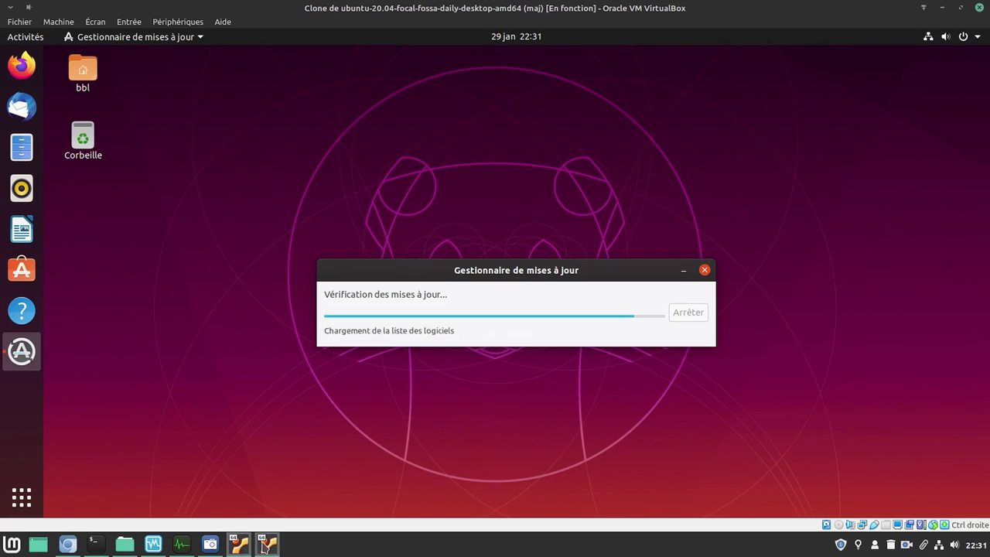
pyautogui.click(267, 545)
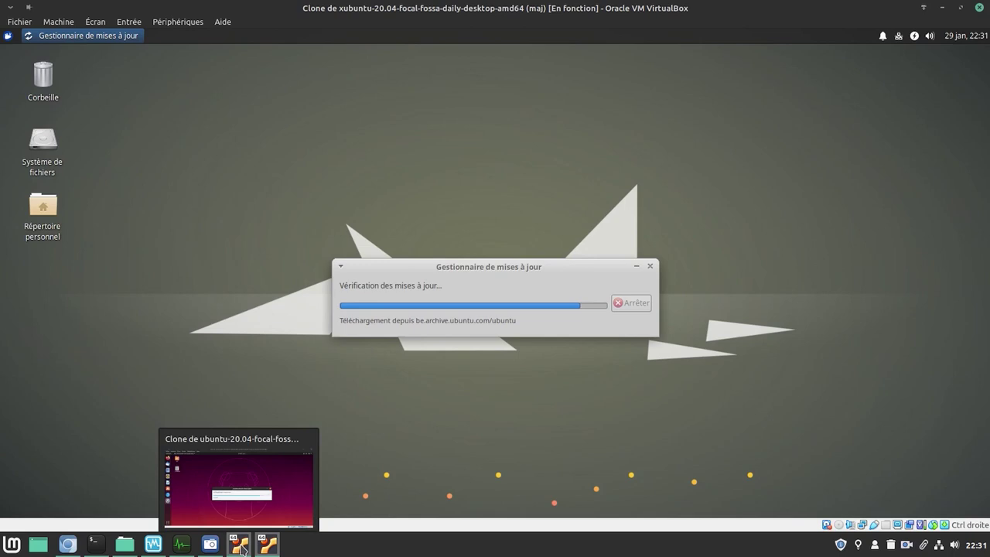
pyautogui.click(240, 546)
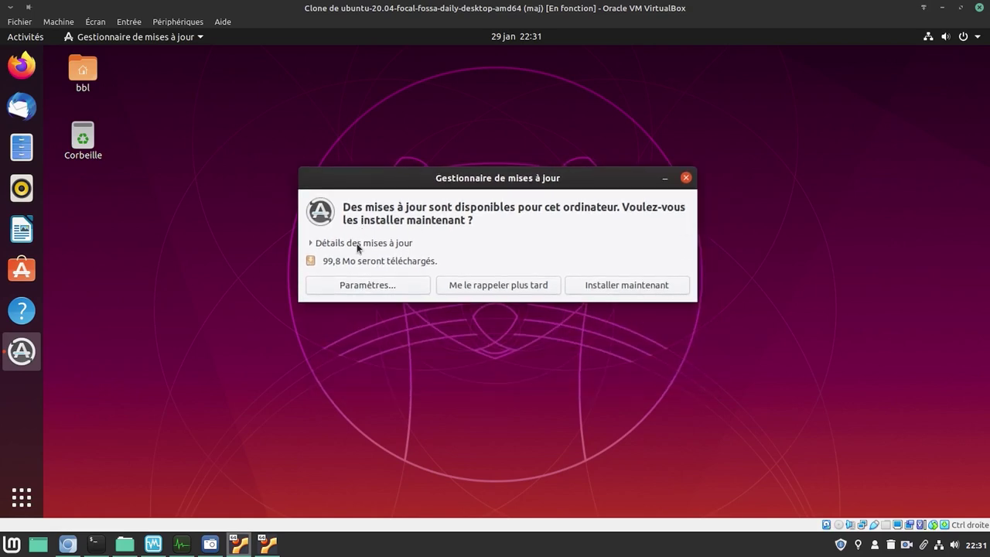
pyautogui.click(358, 246)
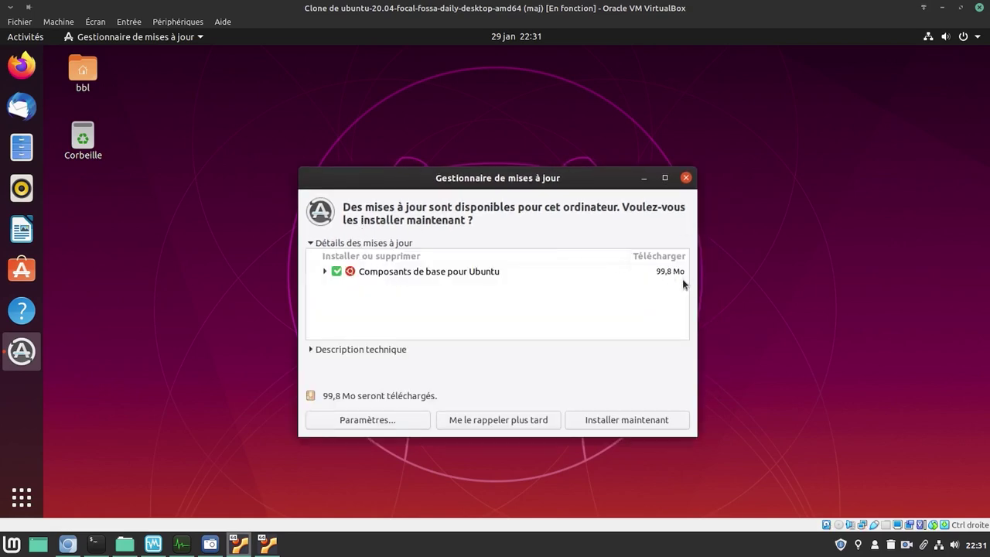
pyautogui.click(653, 423)
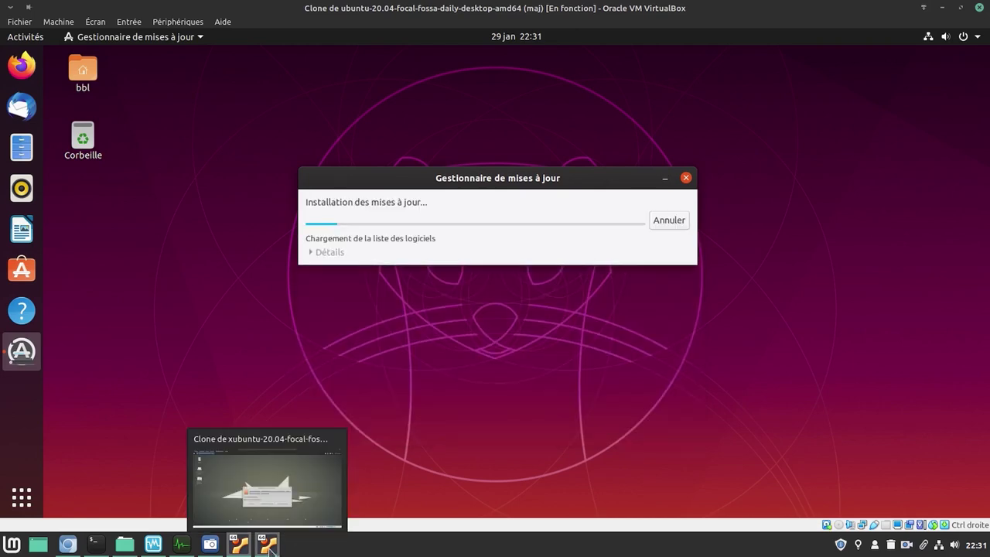
# Start installing the available updates in the Xubuntu clone, and return to the Ubuntu clone
pyautogui.click(268, 545)
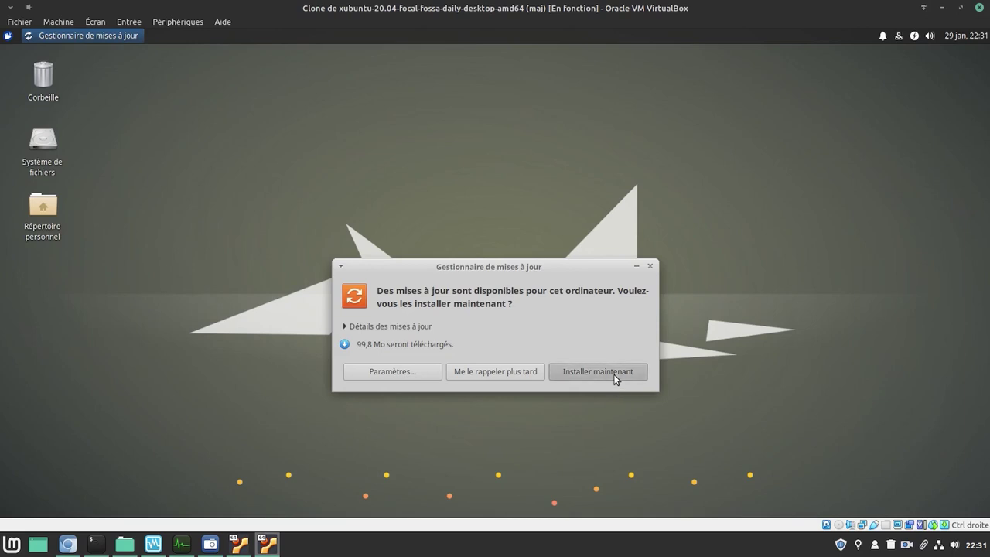
pyautogui.click(615, 379)
pyautogui.click(240, 545)
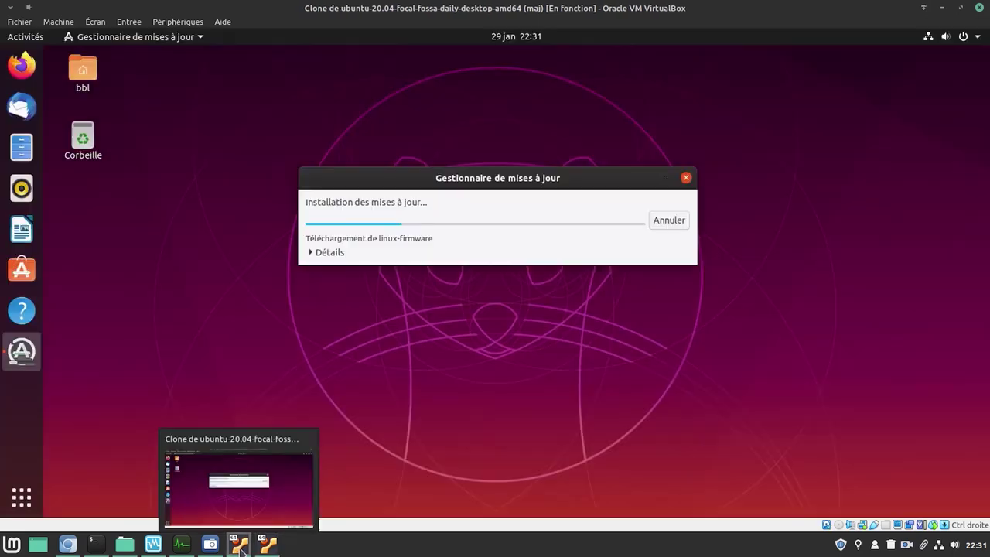
# Expand the installation details in the update managers of both clones and maximize their windows
pyautogui.click(329, 254)
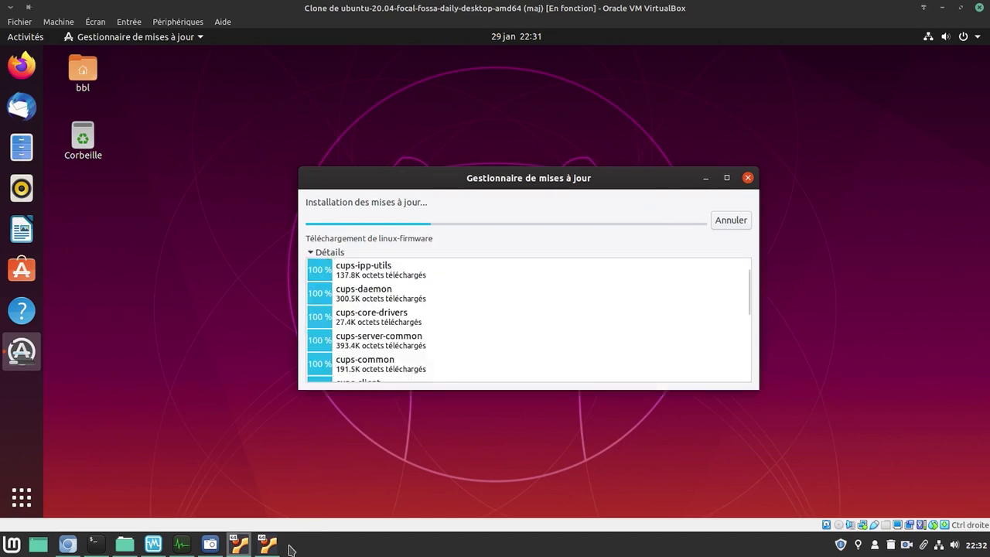
pyautogui.moveTo(288, 549)
pyautogui.click(320, 476)
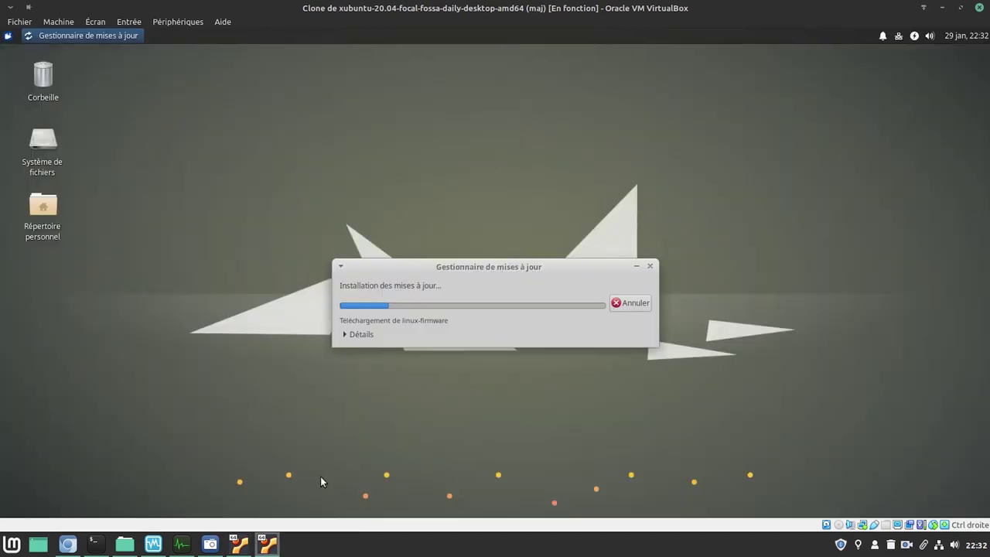
pyautogui.click(360, 335)
pyautogui.click(699, 268)
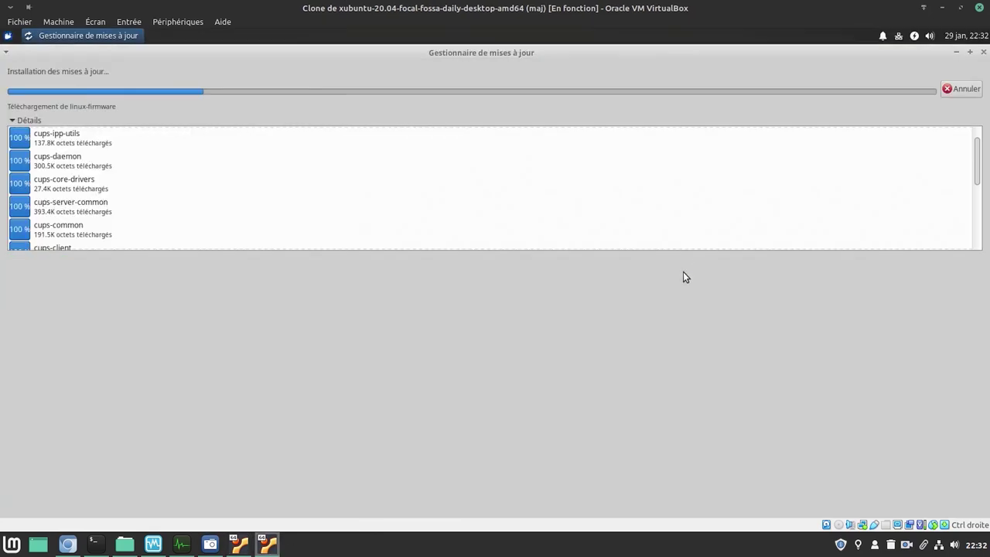
pyautogui.click(240, 544)
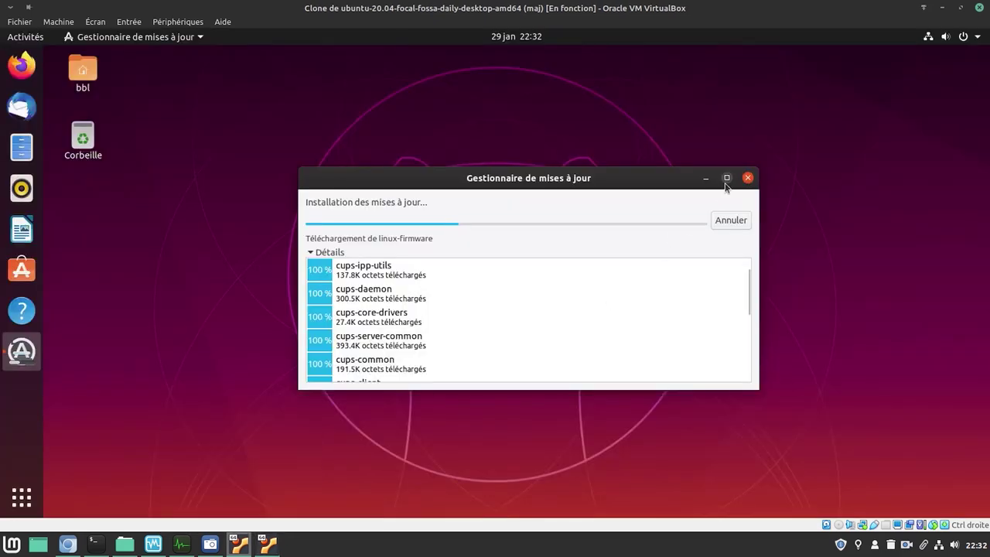
pyautogui.click(726, 179)
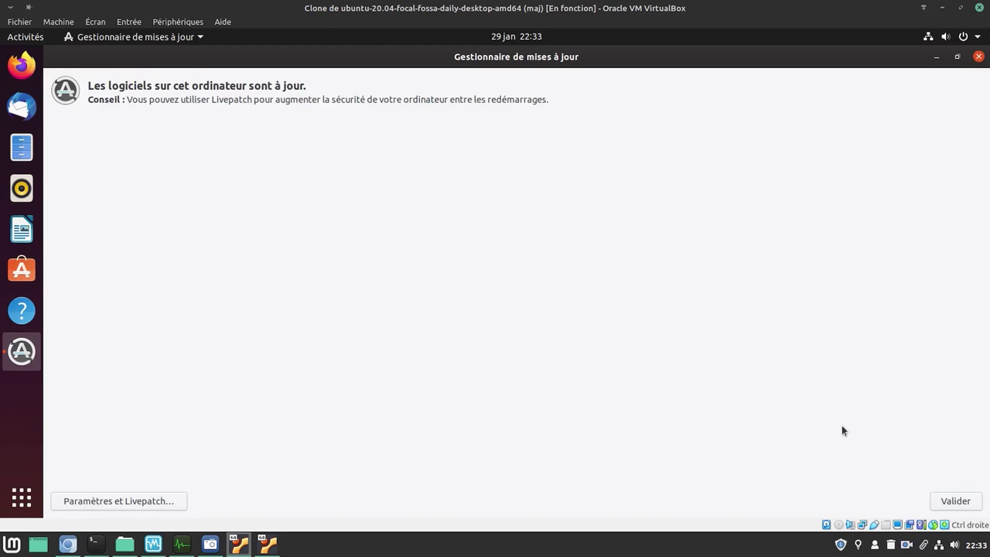
# Acknowledge and close the update manager in both the Ubuntu and Xubuntu clones, and return to the Ubuntu clone
pyautogui.click(959, 503)
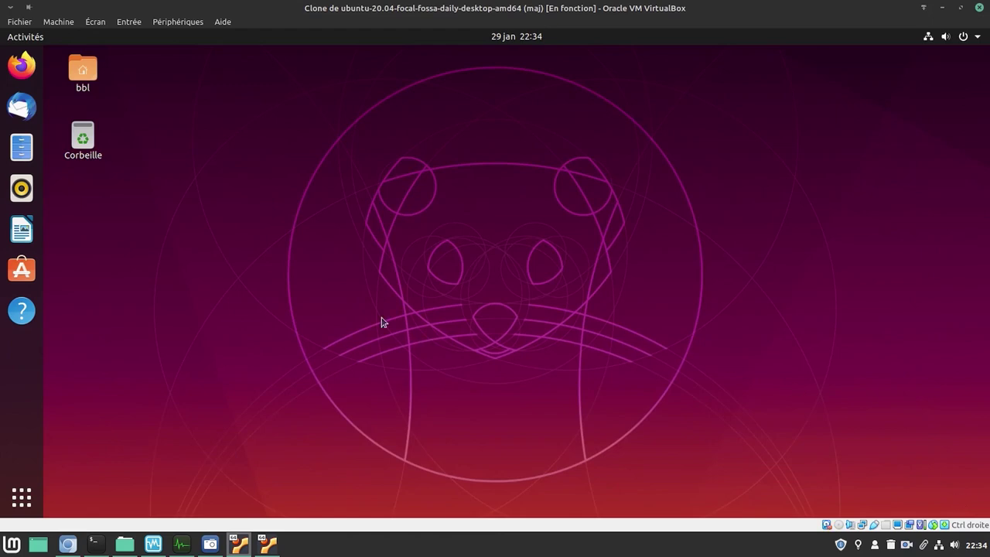
pyautogui.click(267, 545)
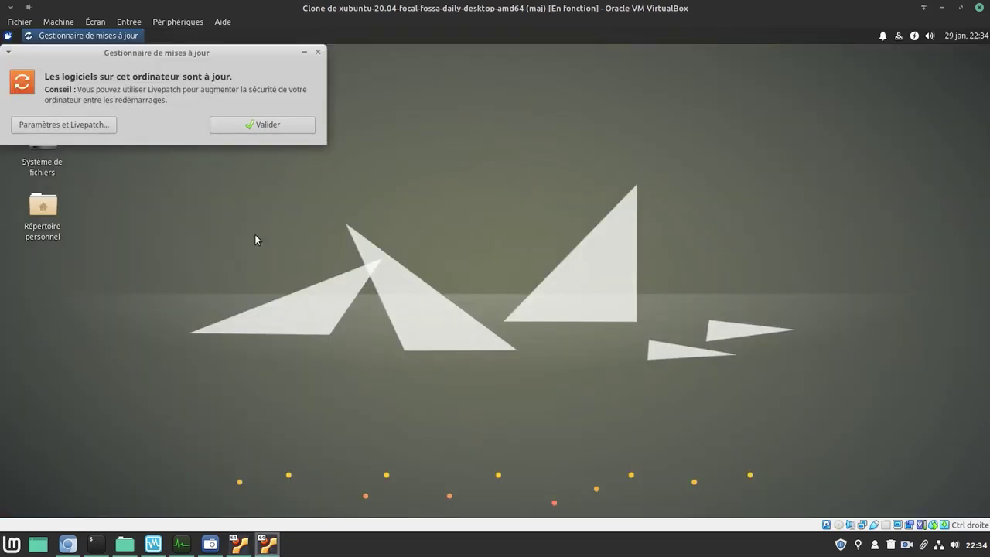
pyautogui.click(261, 124)
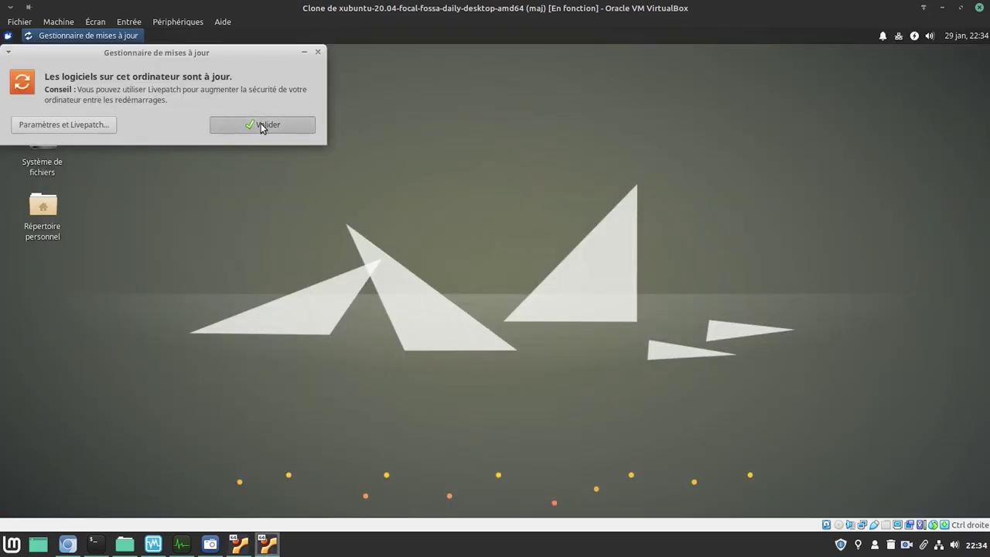
pyautogui.click(241, 541)
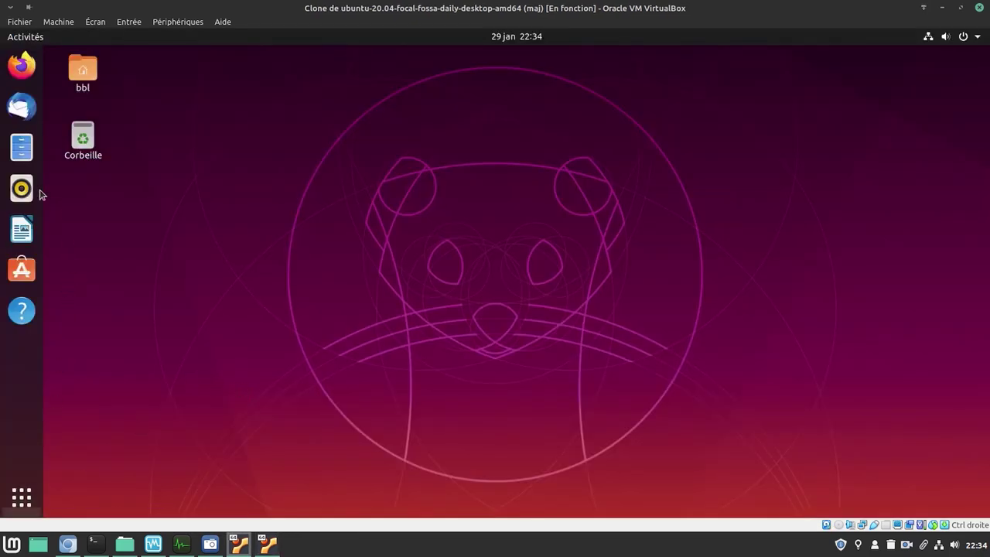
# Open the home folder in the Ubuntu clone's file manager, and launch a terminal by searching for "ter", placing it below the folder icons
pyautogui.click(21, 147)
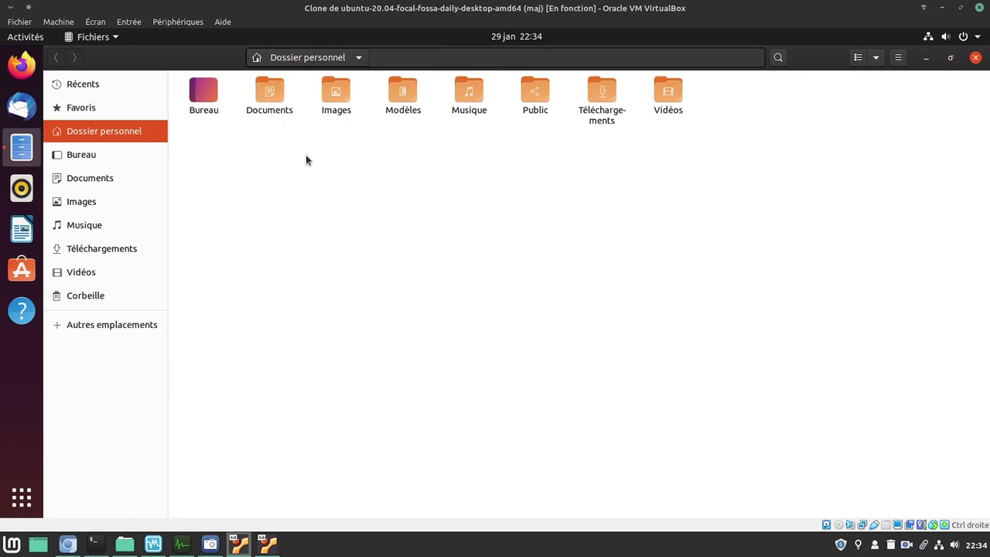
pyautogui.click(21, 497)
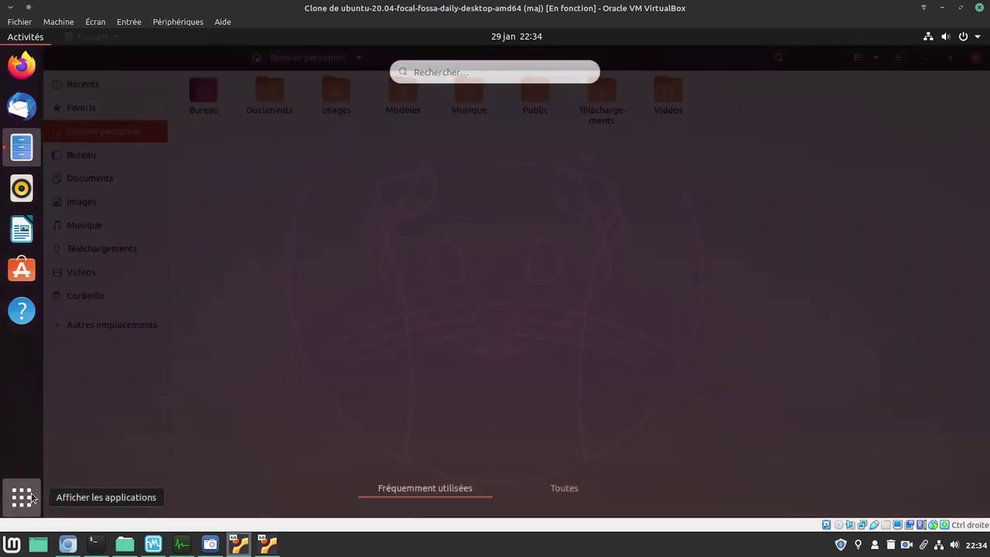
pyautogui.write('ter')
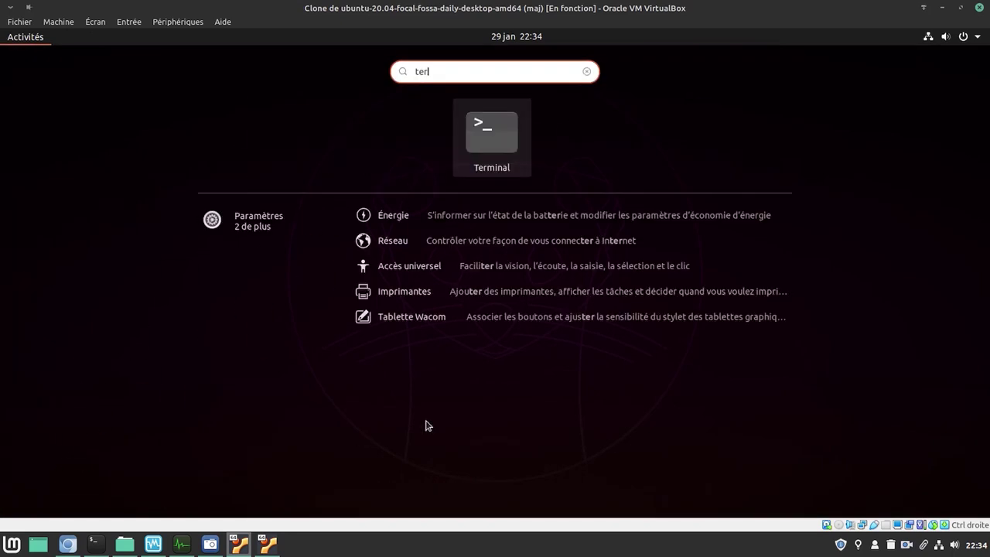
pyautogui.press('Return')
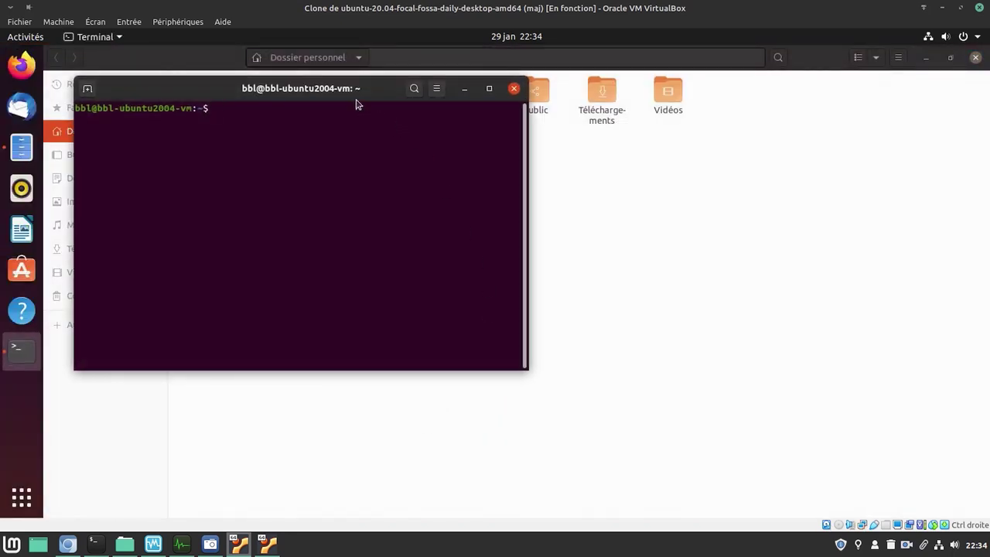
pyautogui.moveTo(379, 95); pyautogui.dragTo(562, 171)
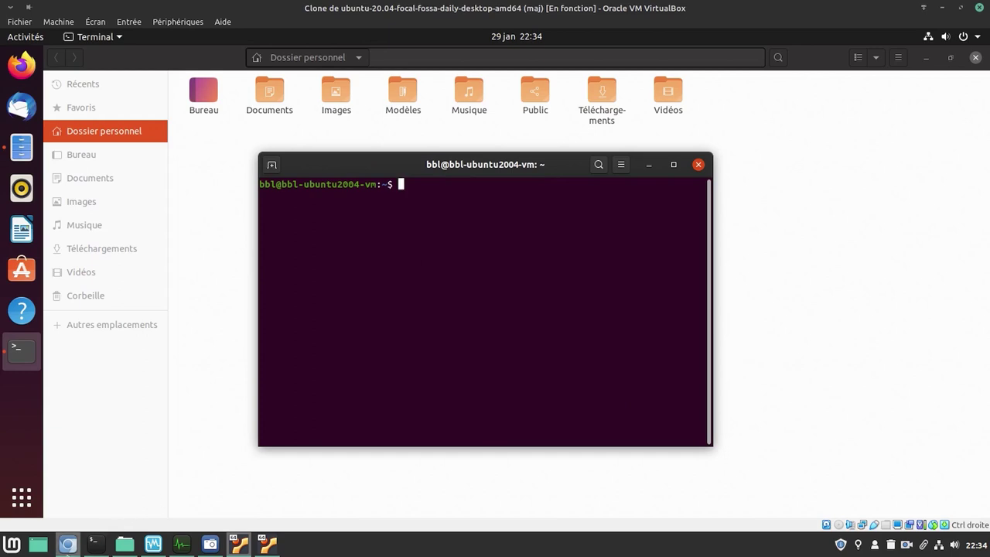
# Copy "sudo apt install git meson sassc libglib2.0-dev libxml2-utils" from the article and run it in the Ubuntu terminal, entering the account password
pyautogui.click(68, 544)
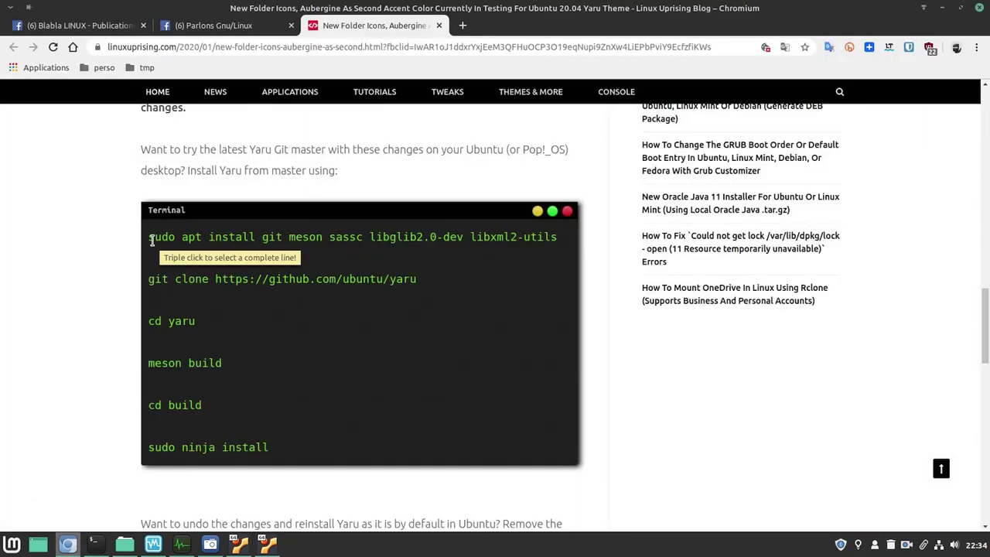
pyautogui.tripleClick(562, 234)
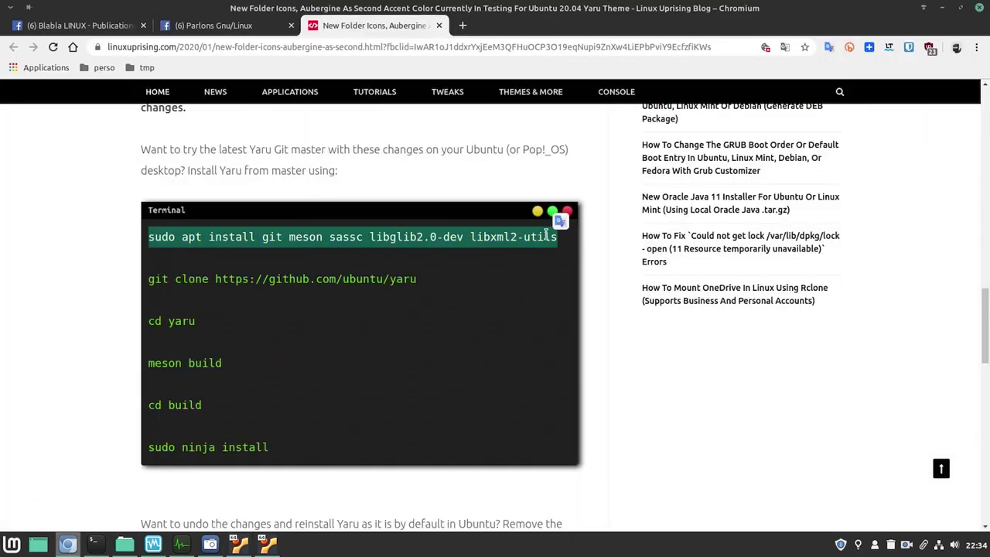
pyautogui.rightClick(546, 236)
pyautogui.click(559, 246)
pyautogui.click(240, 546)
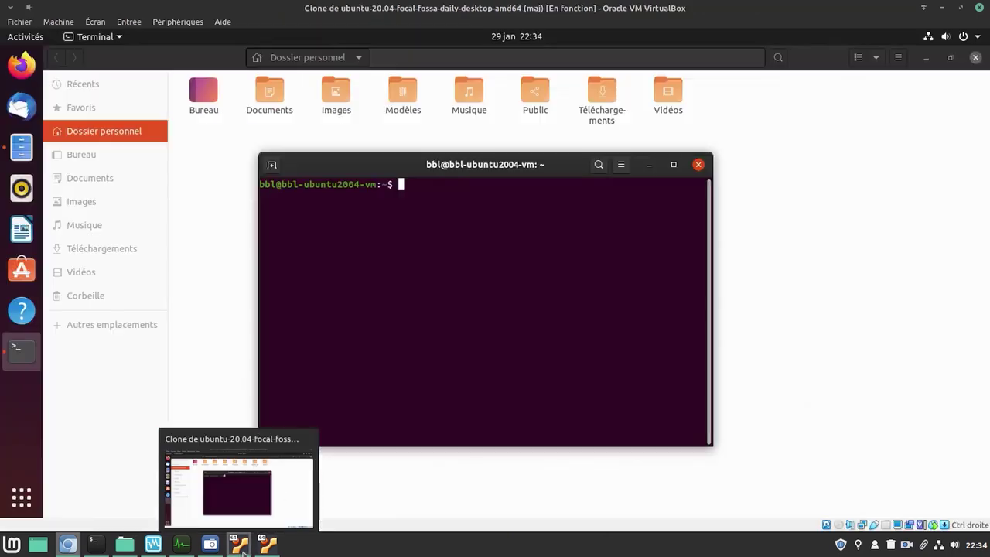
pyautogui.rightClick(371, 315)
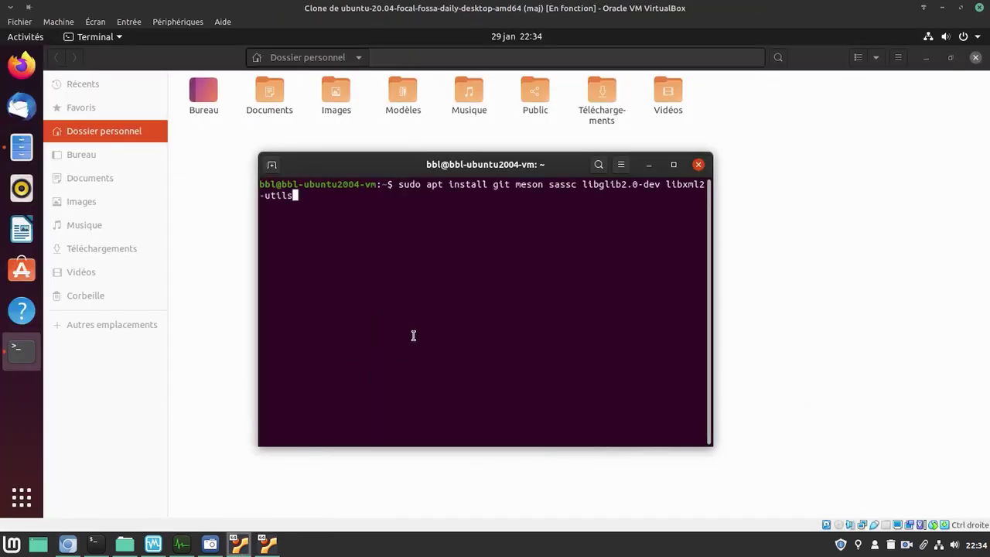
pyautogui.press('Return')
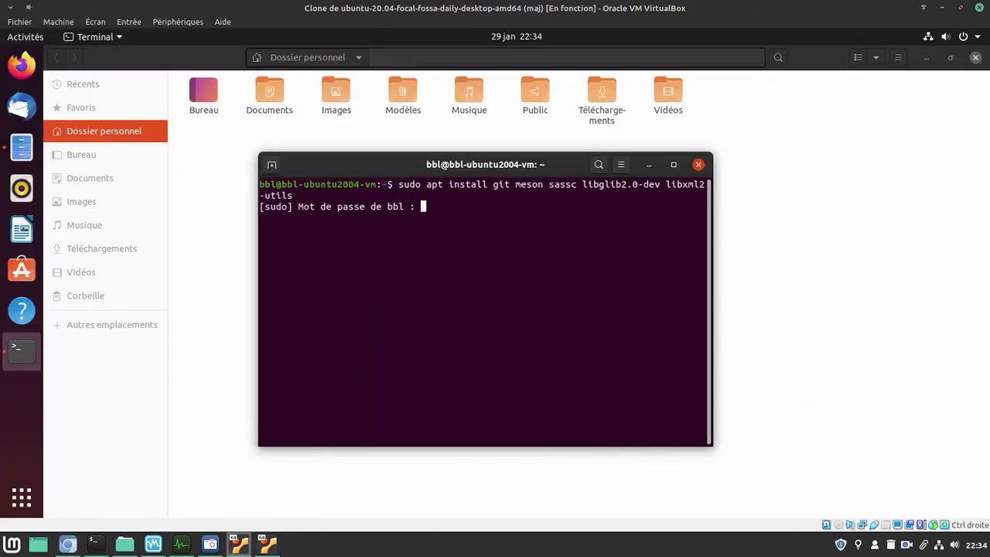
pyautogui.press('Return')
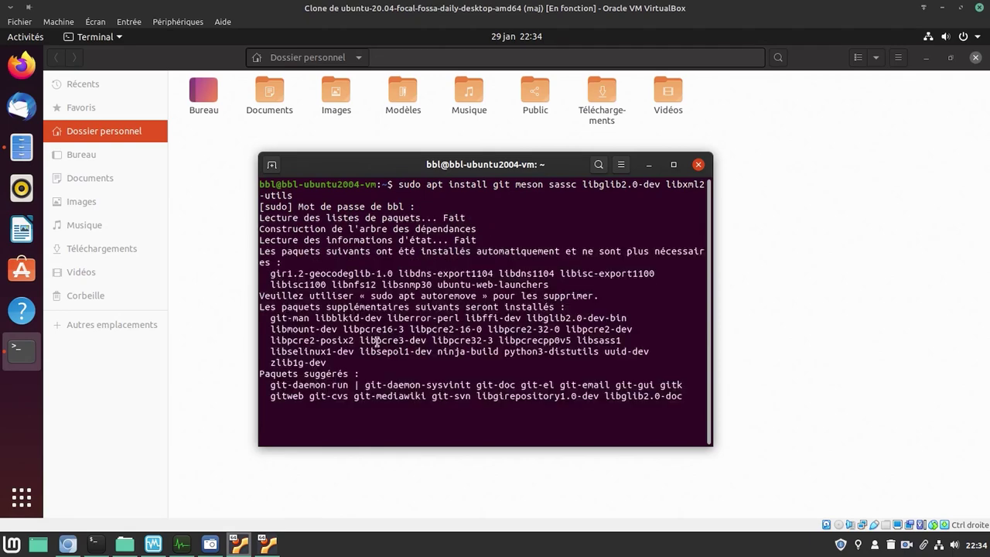
pyautogui.click(68, 544)
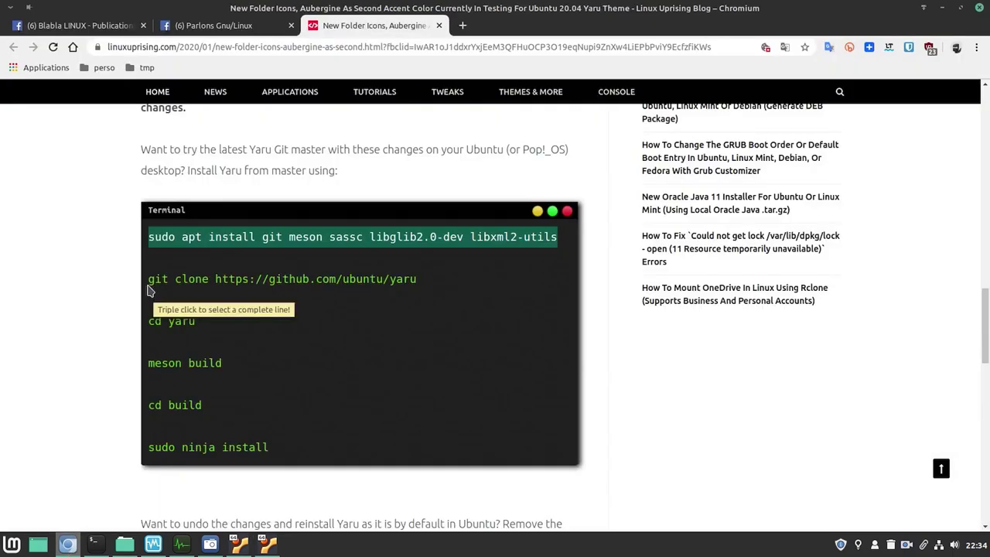
pyautogui.moveTo(148, 279); pyautogui.dragTo(416, 283)
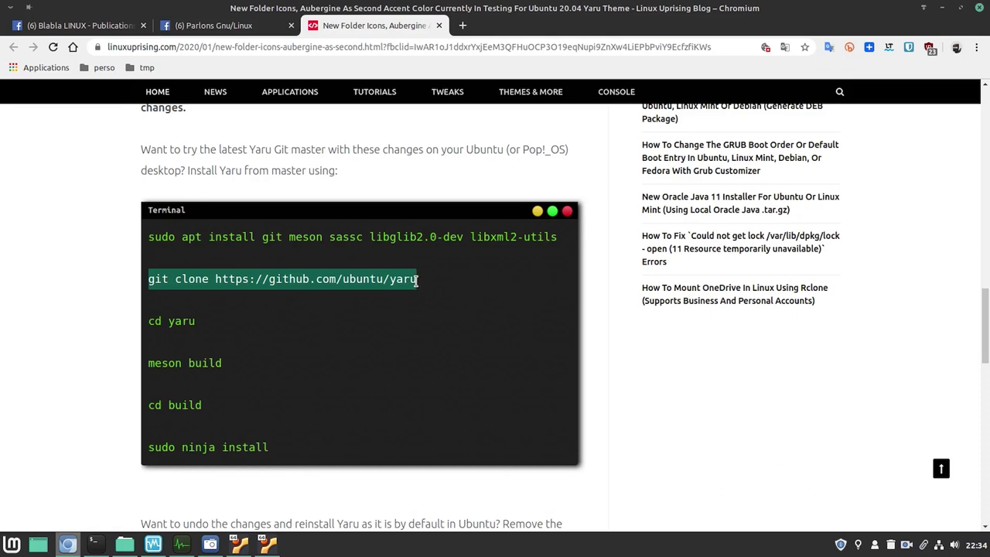
pyautogui.rightClick(410, 286)
pyautogui.click(421, 292)
# Return to the Ubuntu clone and confirm the package installation in the terminal with "o"
pyautogui.moveTo(239, 546)
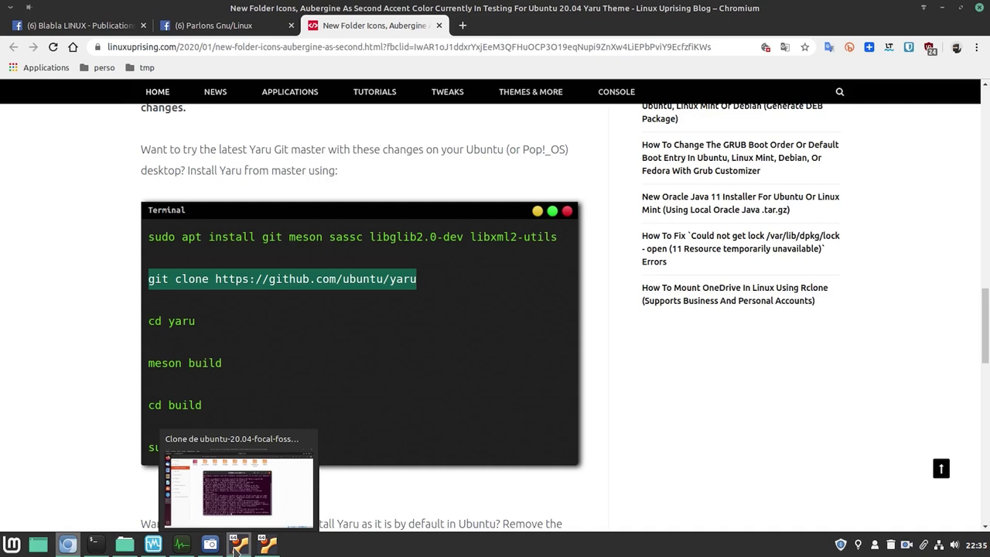
pyautogui.click(239, 546)
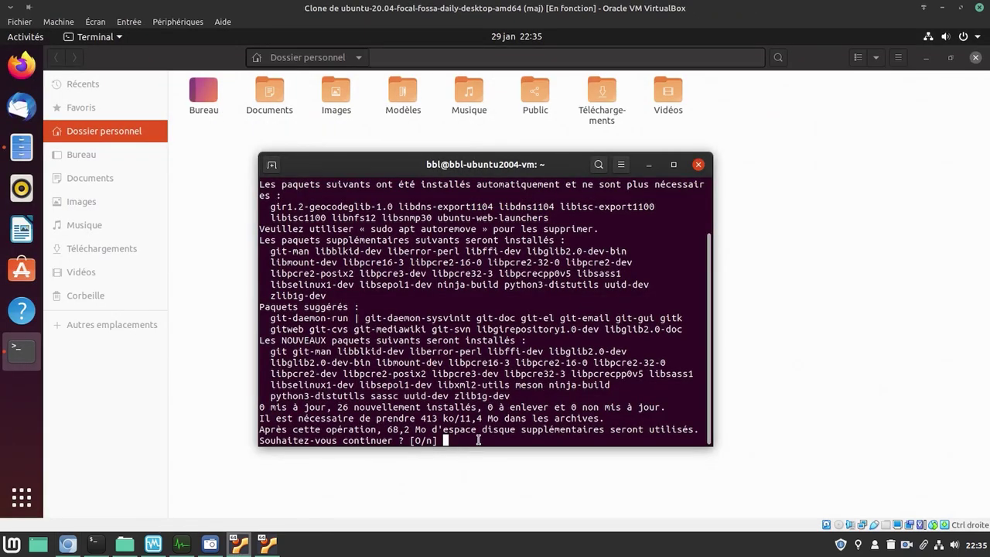
pyautogui.write('o')
pyautogui.press('Return')
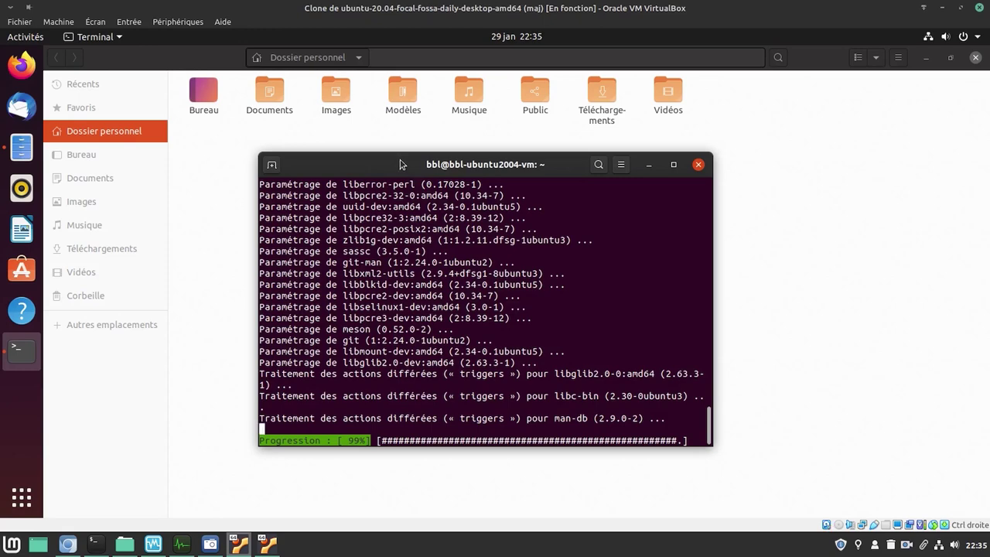
pyautogui.moveTo(401, 164); pyautogui.dragTo(429, 182)
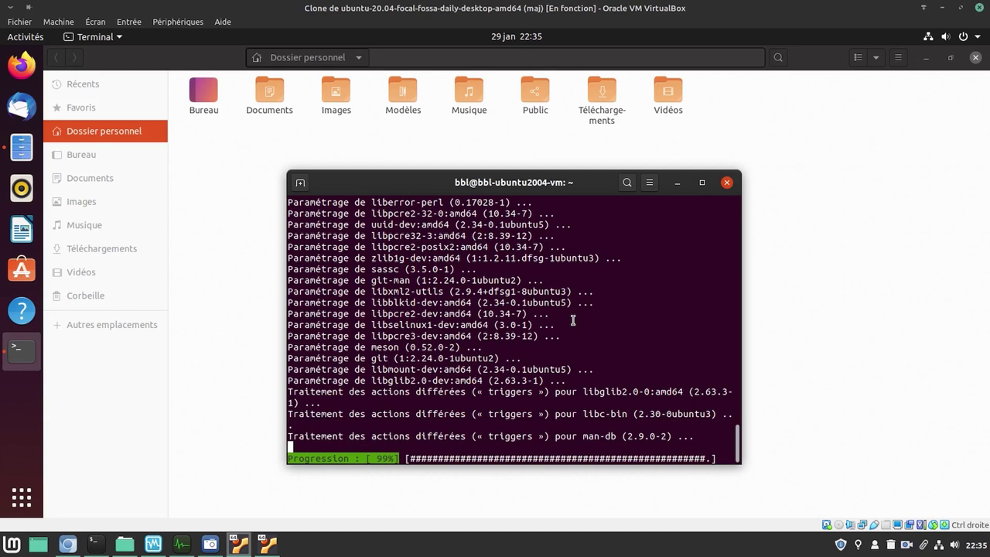
pyautogui.rightClick(500, 439)
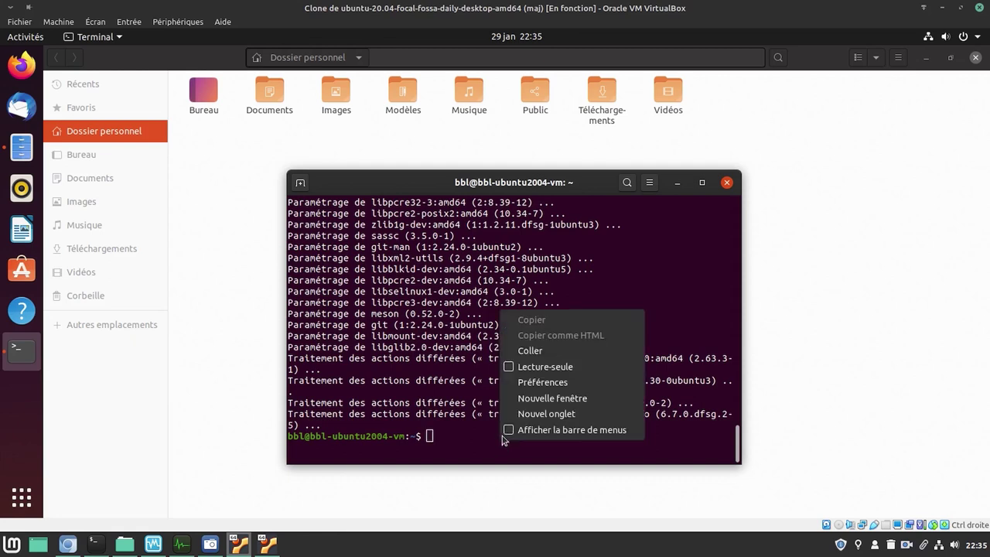
pyautogui.click(550, 348)
pyautogui.press('Return')
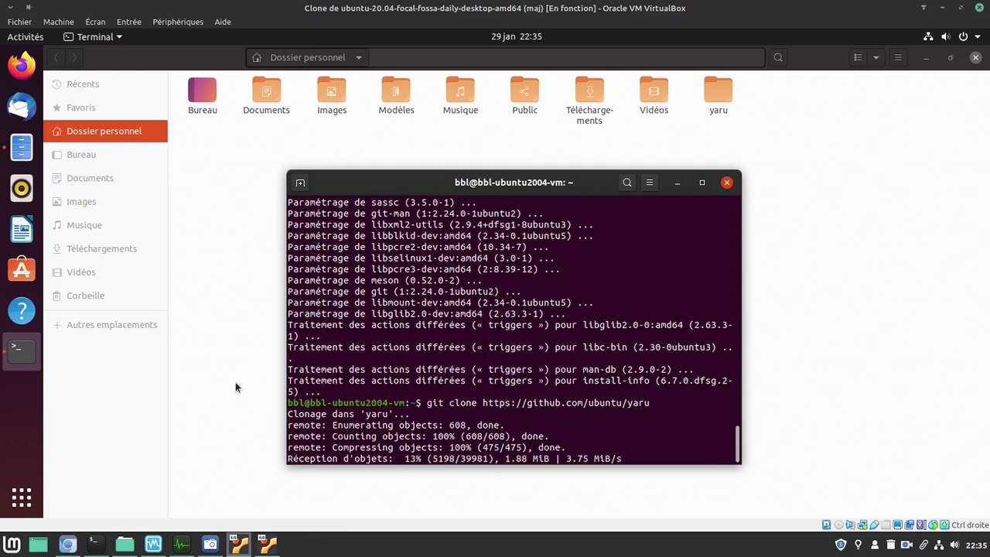
# Check the article's next commands in Chromium, then run "cd yaru" and "meson build" in the Ubuntu clone's terminal
pyautogui.click(68, 544)
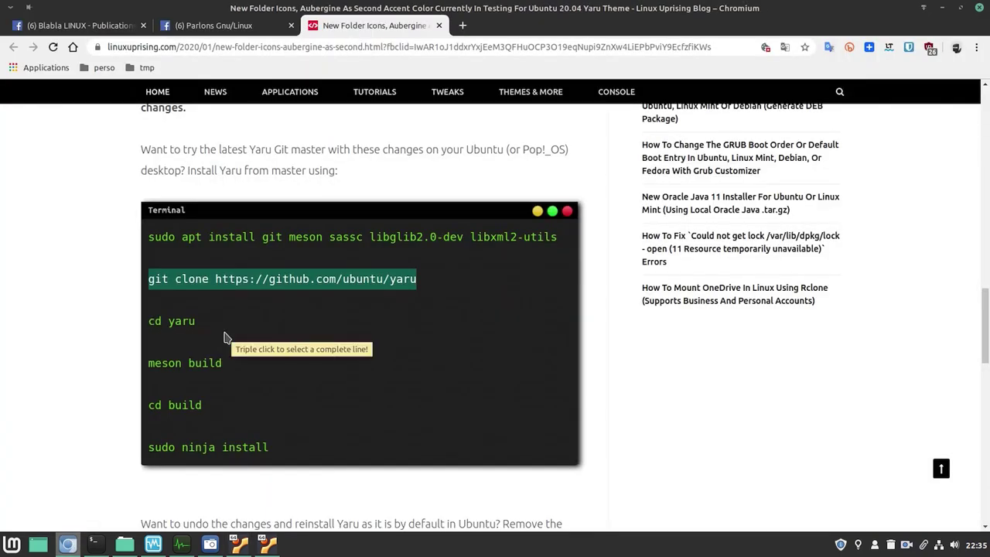
pyautogui.click(238, 543)
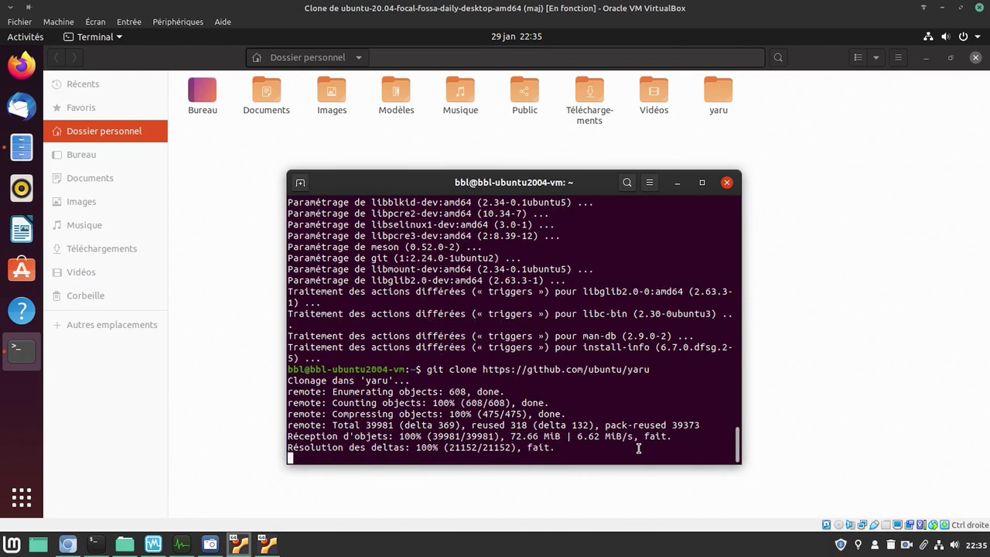
pyautogui.write('cd yaru')
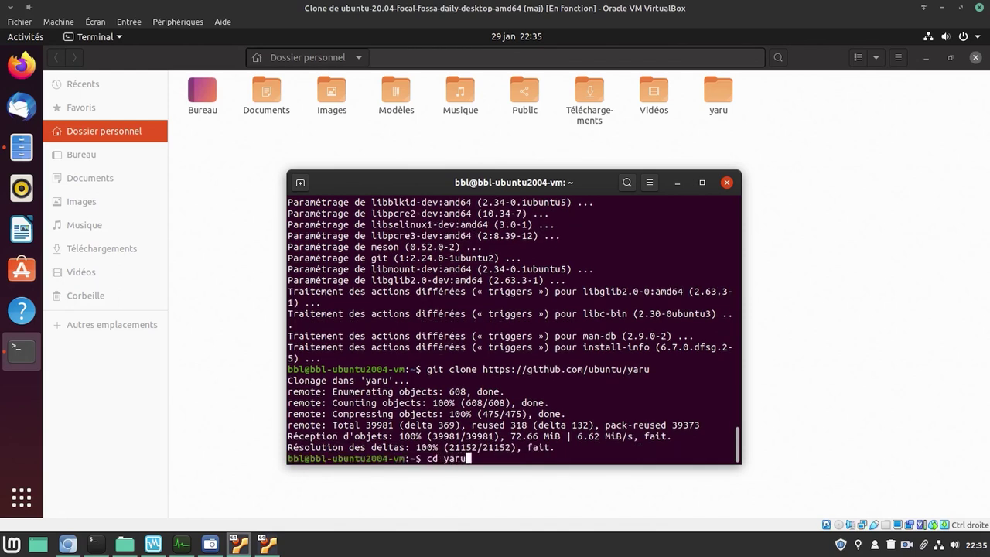
pyautogui.press('Return')
pyautogui.write('meson ')
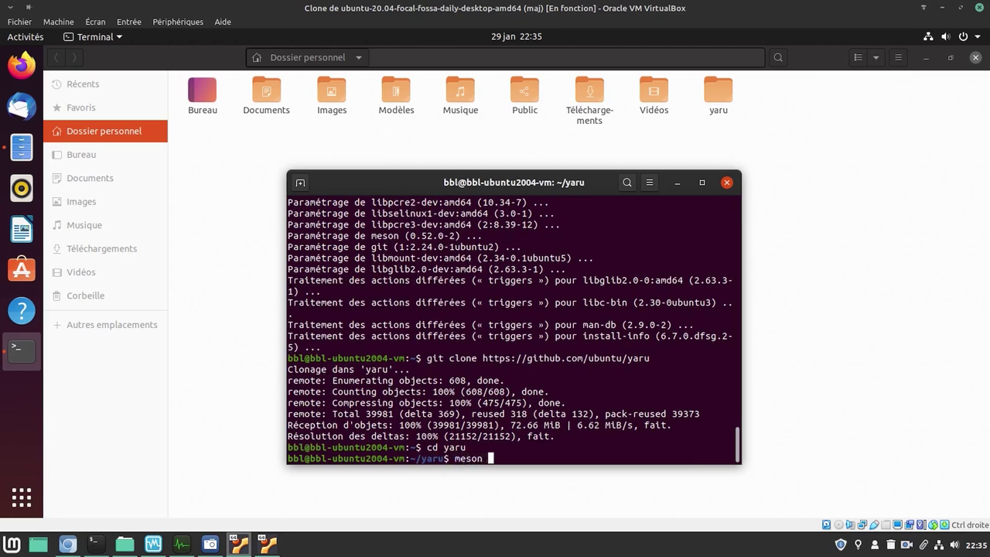
pyautogui.write('build')
pyautogui.press('Return')
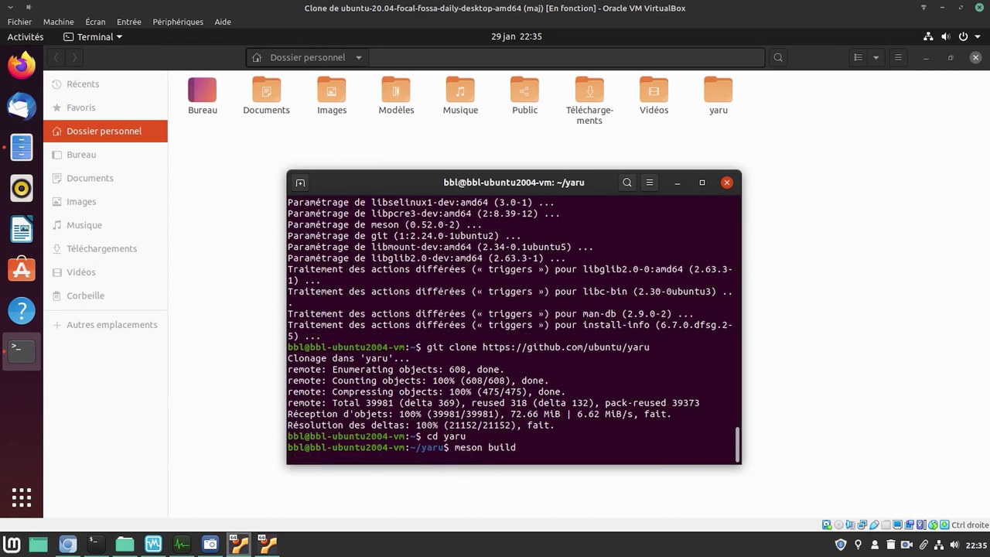
# Consult the article in Chromium again, and run "cd build" and "sudo ninja install" in the Ubuntu clone's terminal
pyautogui.click(68, 544)
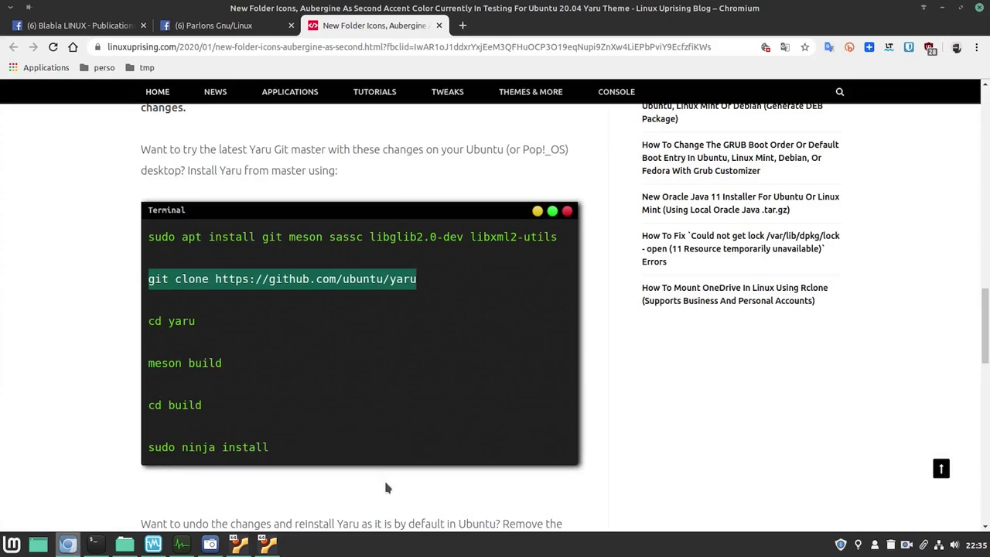
pyautogui.click(239, 543)
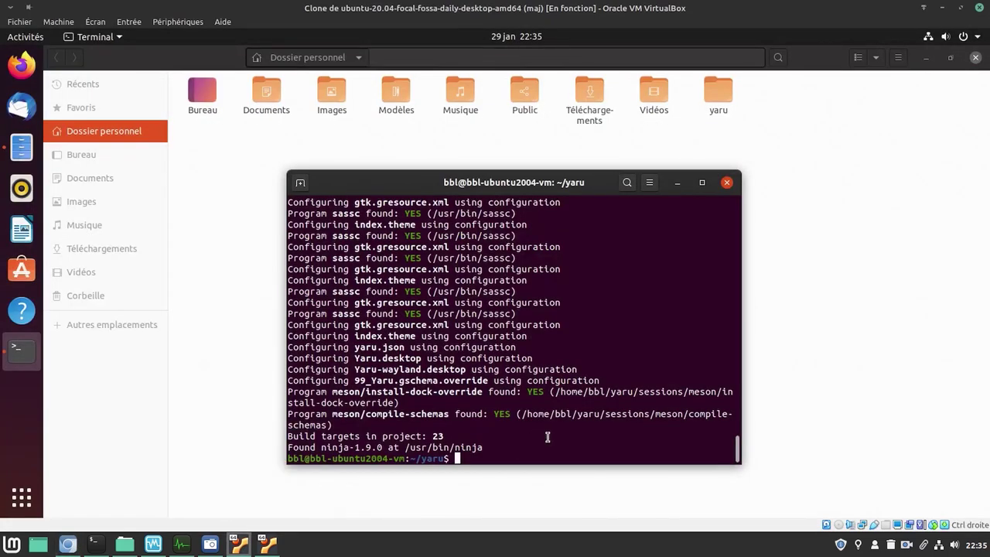
pyautogui.write('cd build')
pyautogui.press('Return')
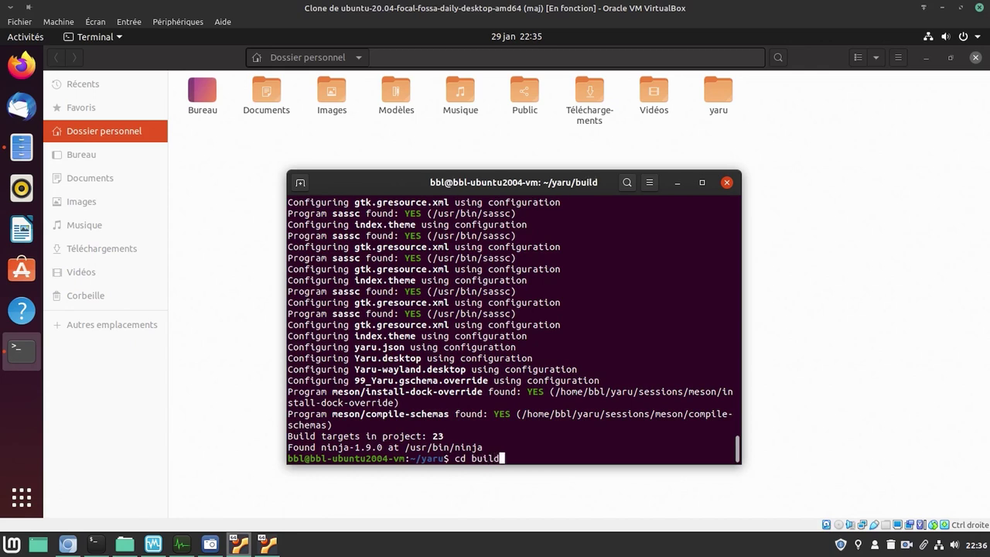
pyautogui.write('sudo ')
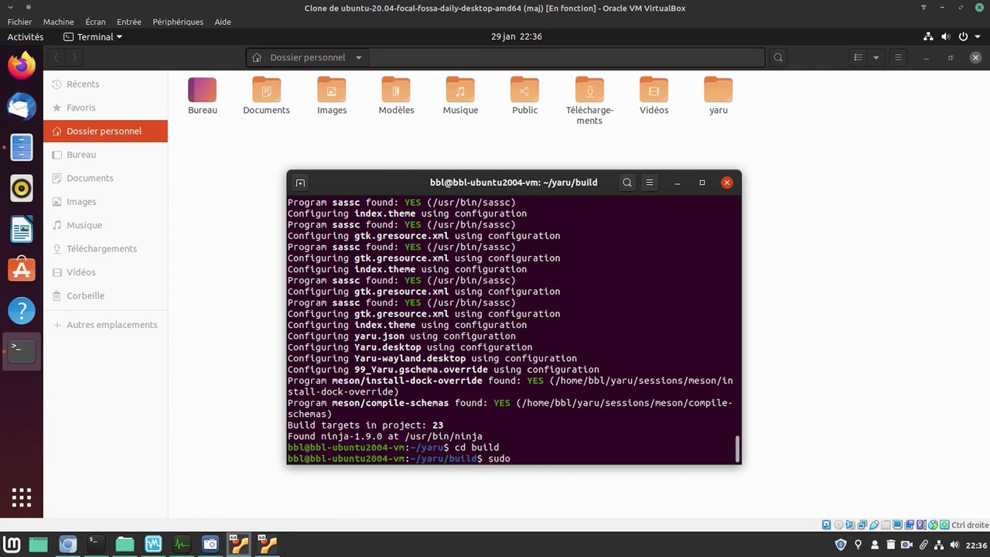
pyautogui.write('ninja install')
pyautogui.press('Return')
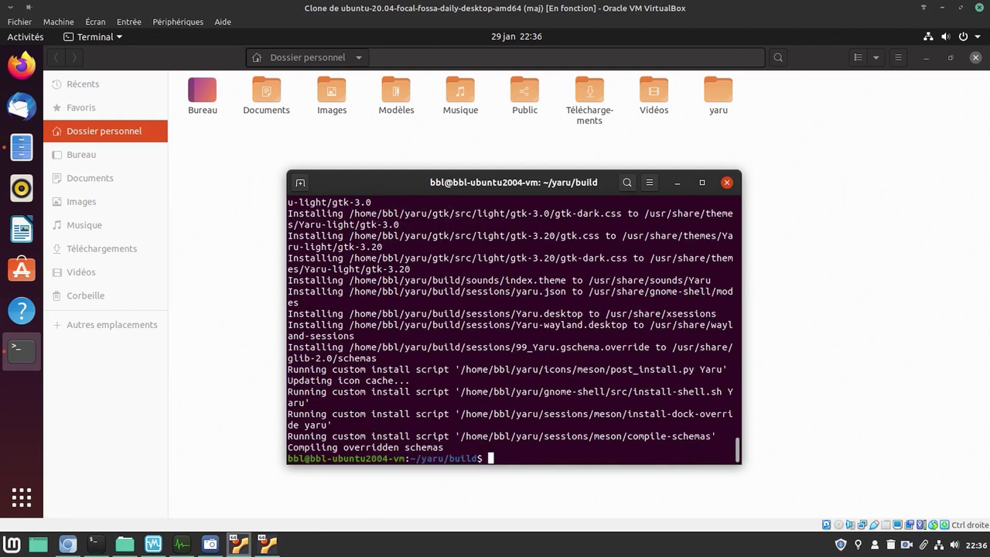
# Switch to the Xubuntu clone and open a terminal and the home folder, placing the terminal clear of the folder window
pyautogui.click(276, 546)
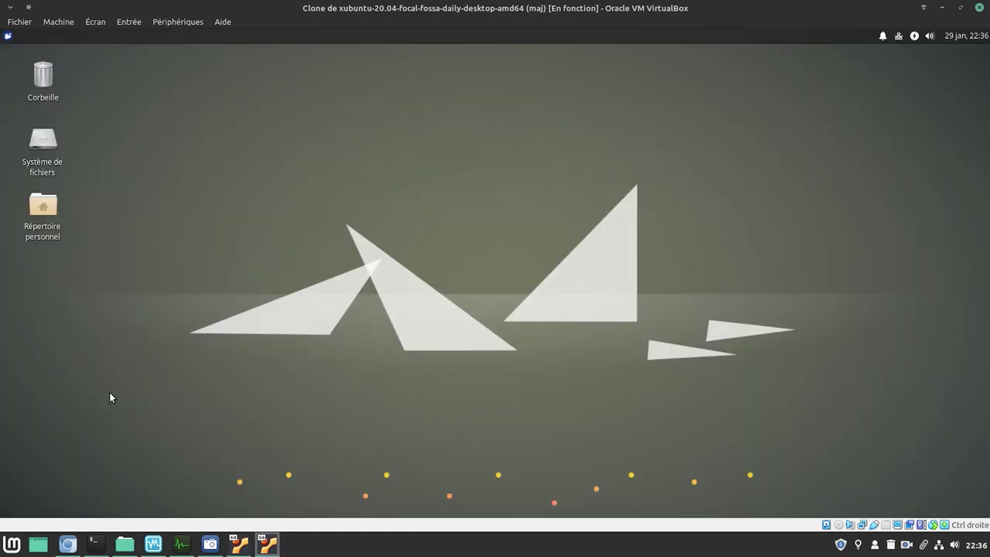
pyautogui.click(8, 36)
pyautogui.click(43, 189)
pyautogui.moveTo(495, 164); pyautogui.dragTo(495, 168)
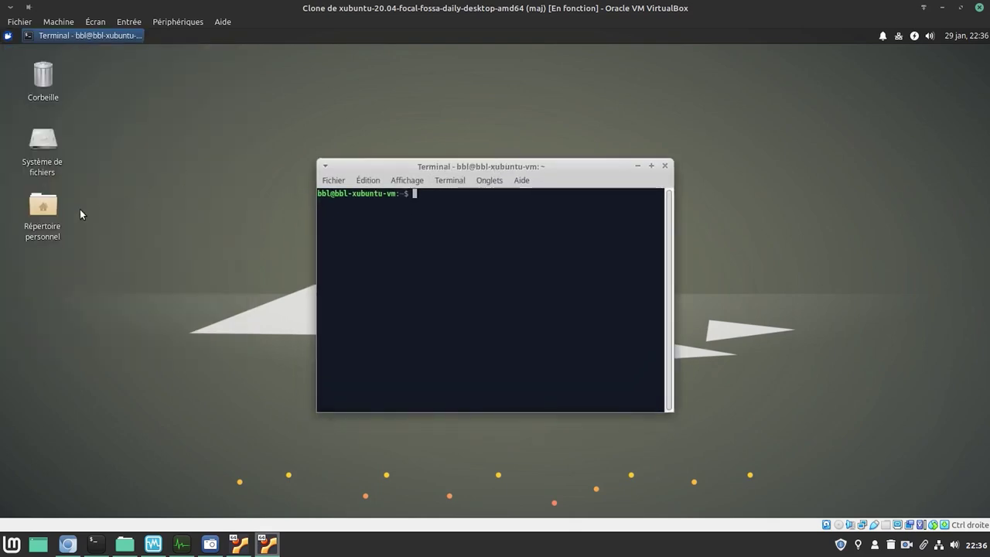
pyautogui.doubleClick(42, 205)
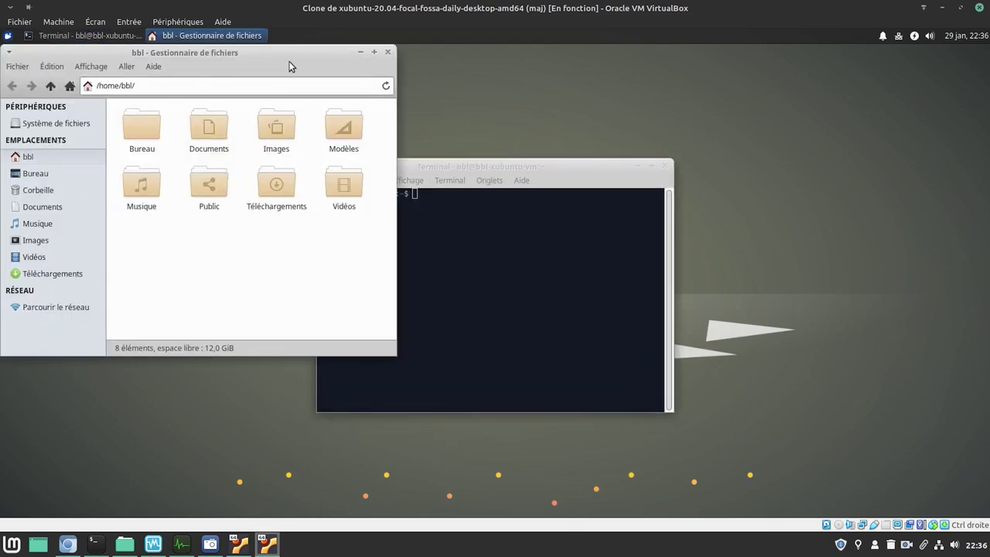
pyautogui.moveTo(461, 169); pyautogui.dragTo(593, 210)
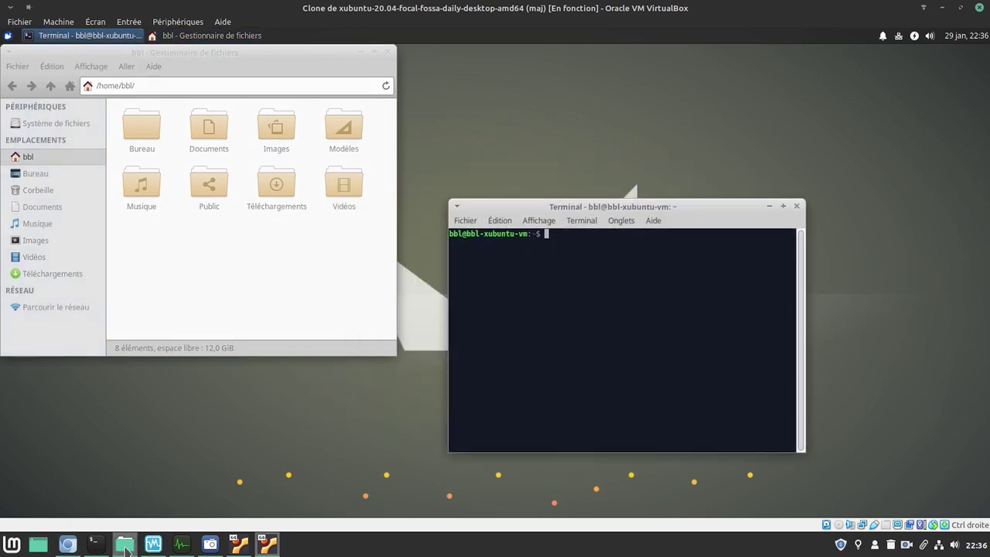
# Copy "sudo apt install git meson sassc libglib2.0-dev libxml2-utils" from the article and run it in the Xubuntu terminal, entering the account password and confirming the installation
pyautogui.click(67, 544)
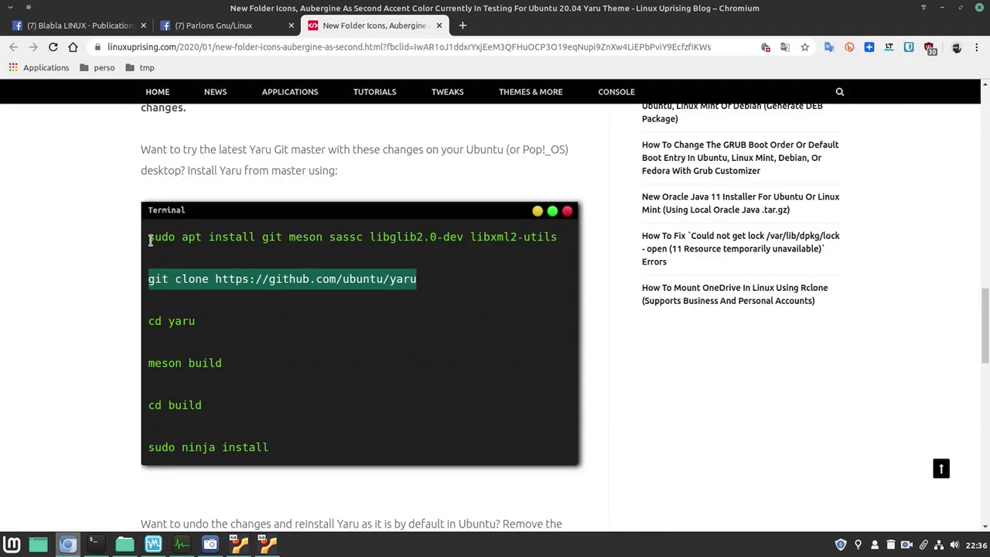
pyautogui.moveTo(148, 237)
pyautogui.mouseDown()
pyautogui.moveTo(184, 249)
pyautogui.moveTo(561, 232)
pyautogui.mouseUp()
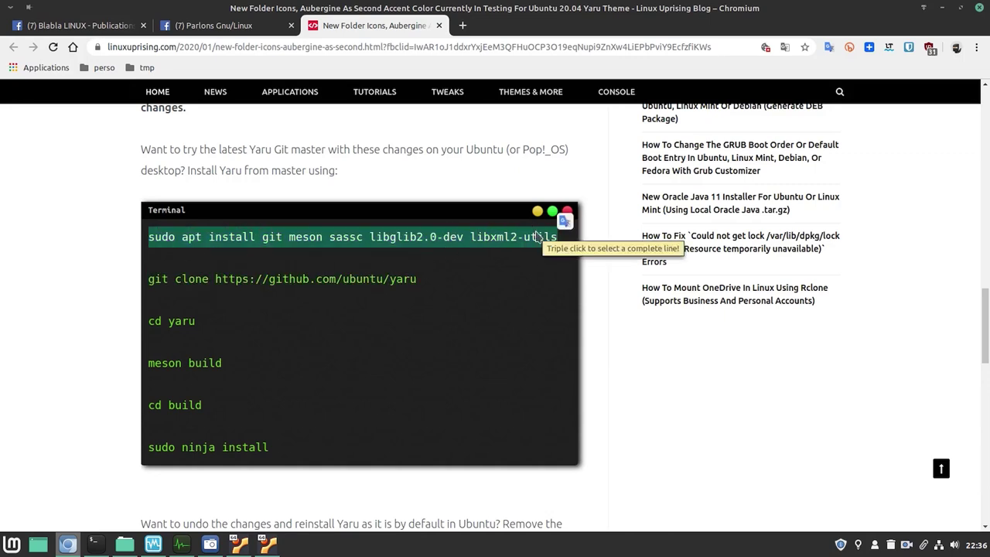
pyautogui.rightClick(551, 243)
pyautogui.click(567, 242)
pyautogui.click(266, 544)
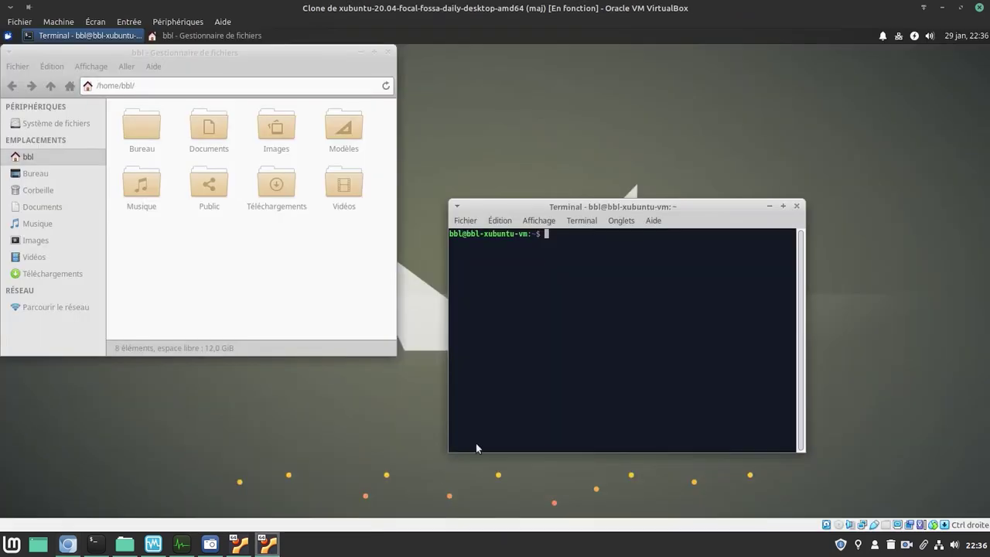
pyautogui.rightClick(515, 372)
pyautogui.click(549, 269)
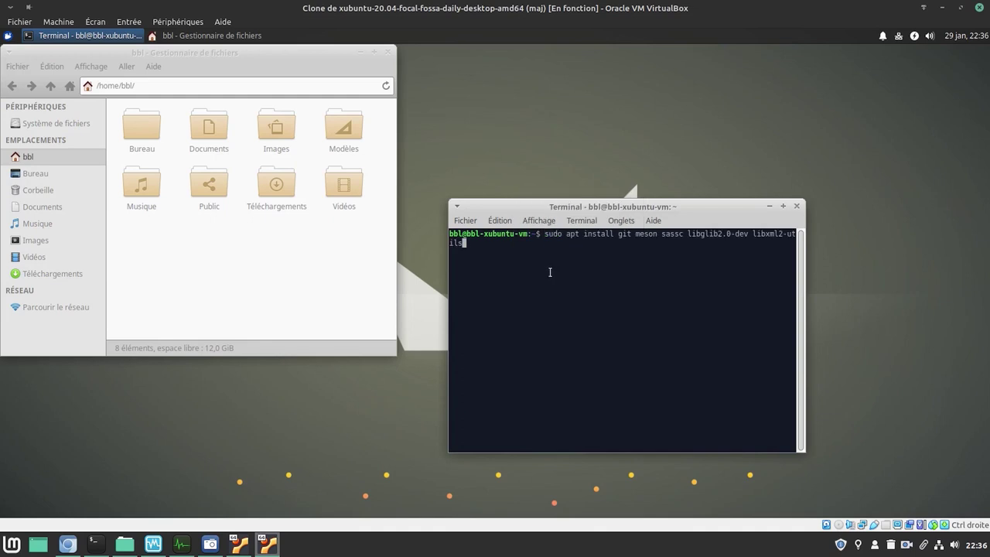
pyautogui.press('Return')
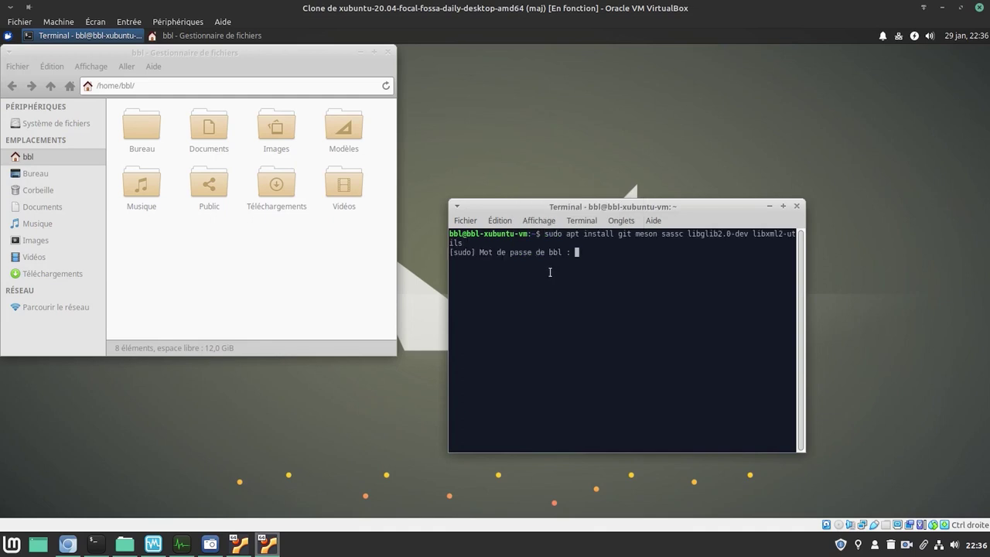
pyautogui.press('Return')
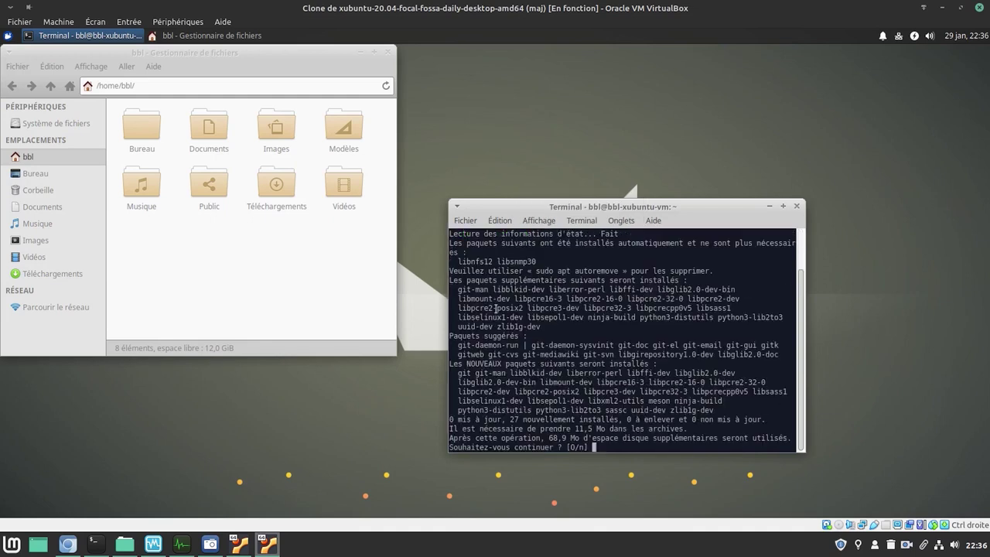
pyautogui.moveTo(71, 544)
pyautogui.press('Return')
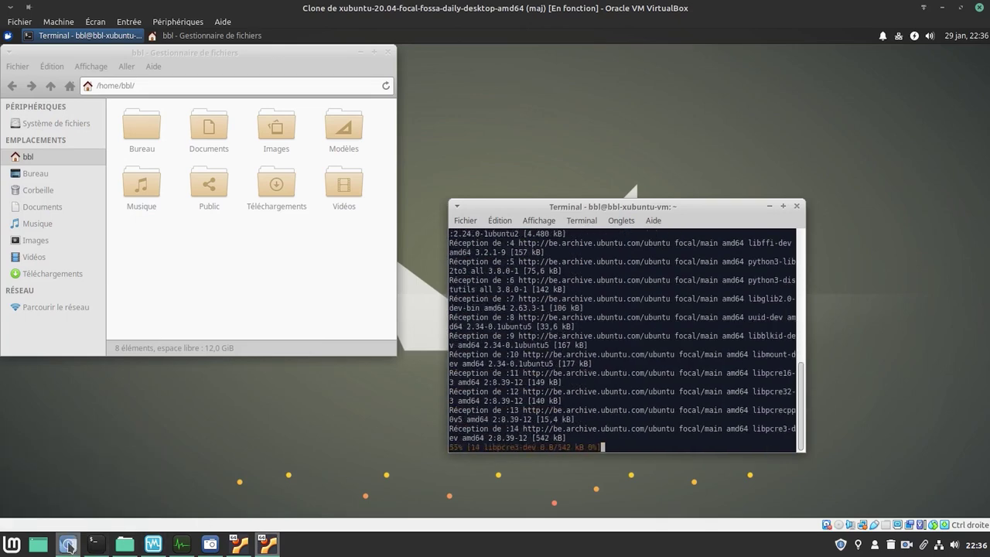
pyautogui.click(68, 544)
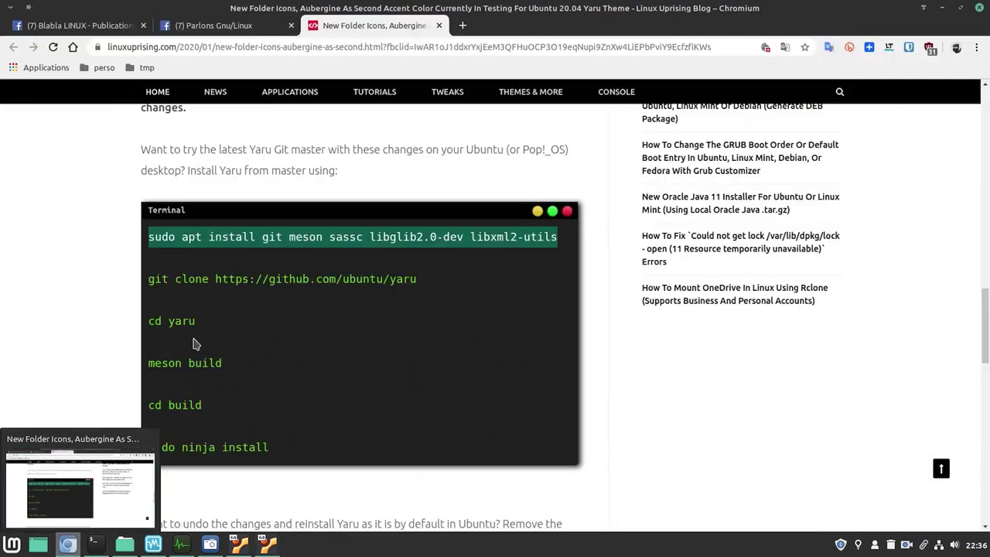
pyautogui.doubleClick(150, 282)
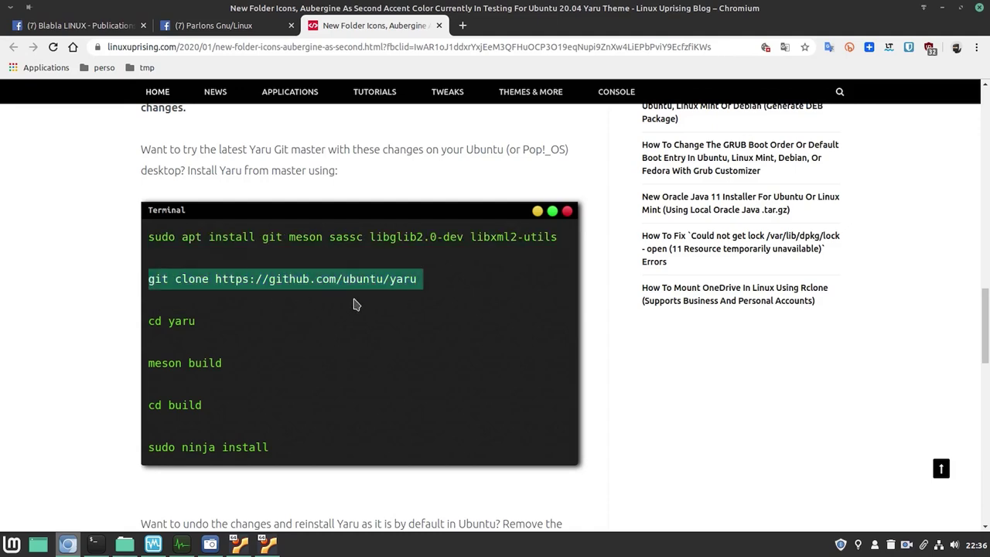
pyautogui.rightClick(412, 284)
pyautogui.click(444, 289)
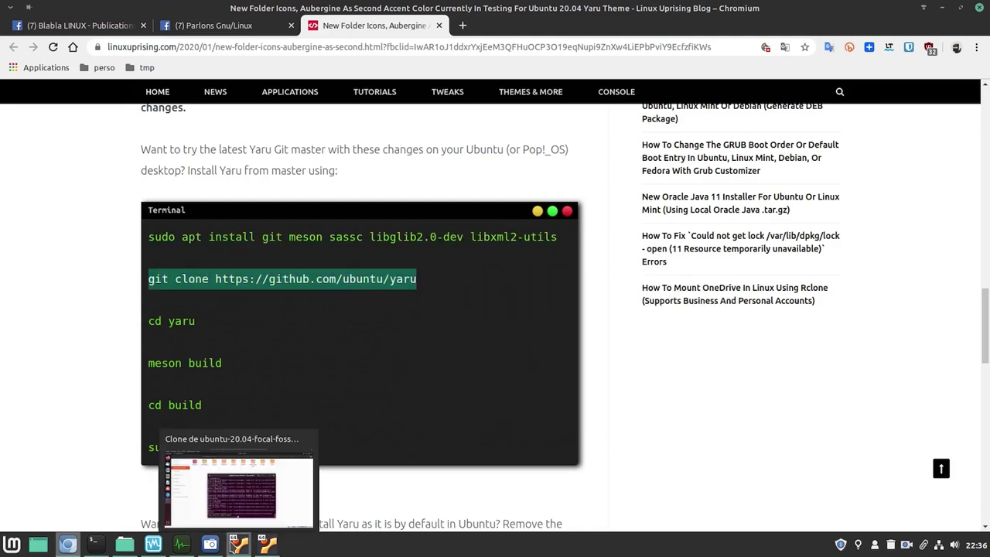
pyautogui.click(239, 544)
pyautogui.click(266, 544)
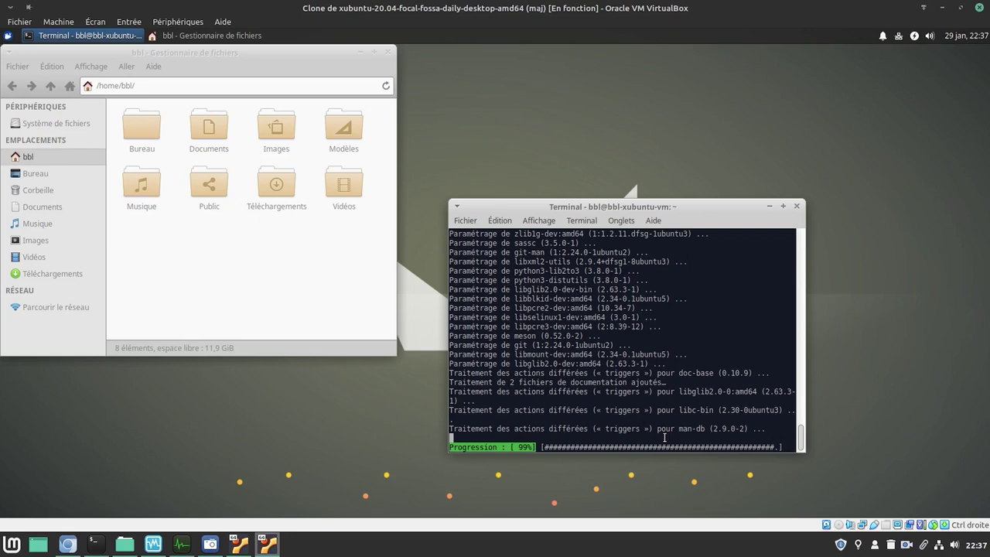
pyautogui.rightClick(665, 438)
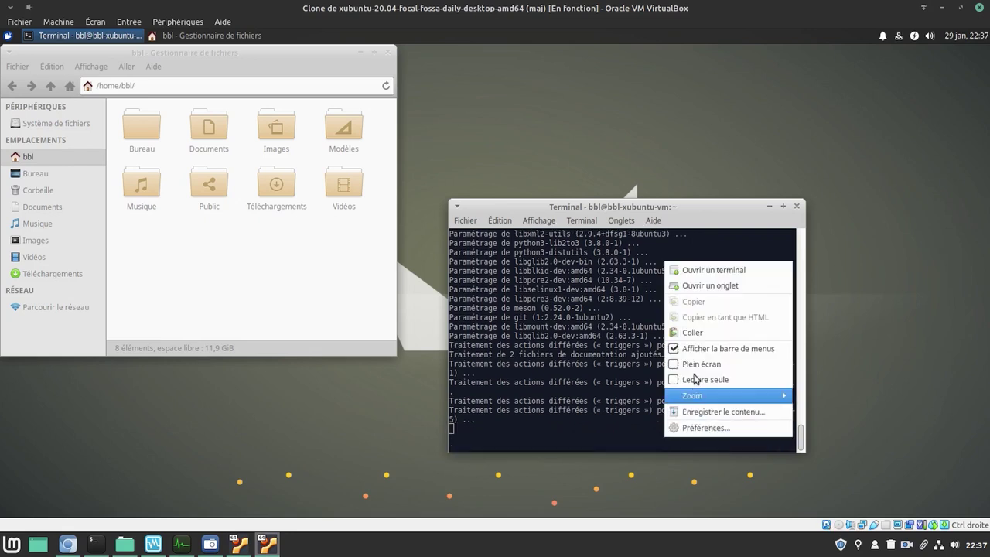
pyautogui.click(701, 333)
pyautogui.press('Return')
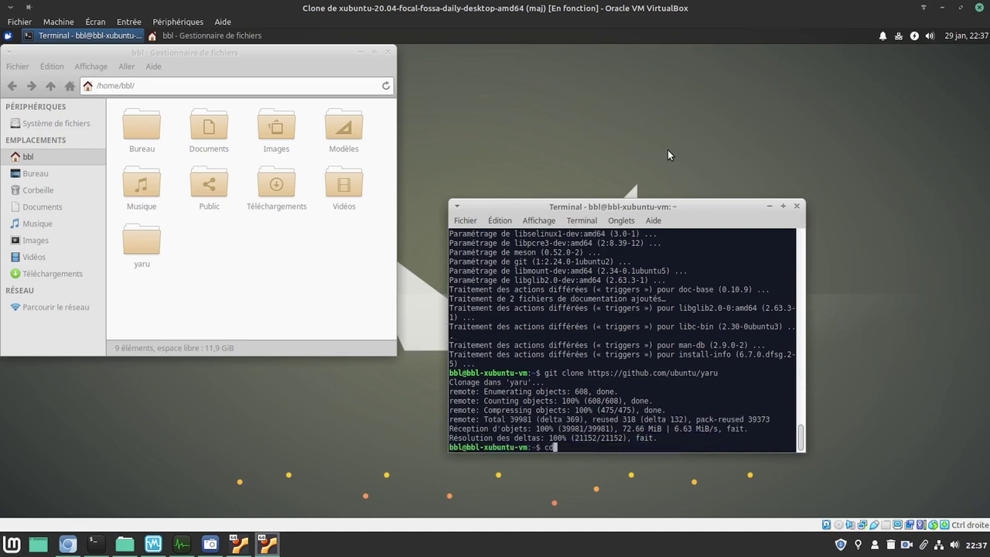
# Enter the cloned repository with "cd yaru" in the Xubuntu terminal and run "meson build"
pyautogui.write('yary')
pyautogui.press('BackSpace')
pyautogui.write('u')
pyautogui.press('Return')
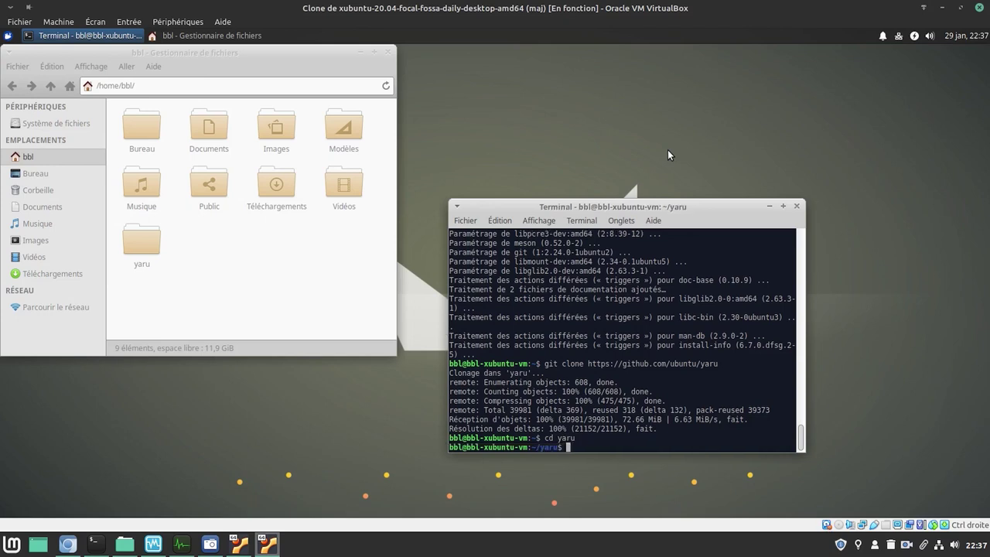
pyautogui.write('meson build')
pyautogui.press('Return')
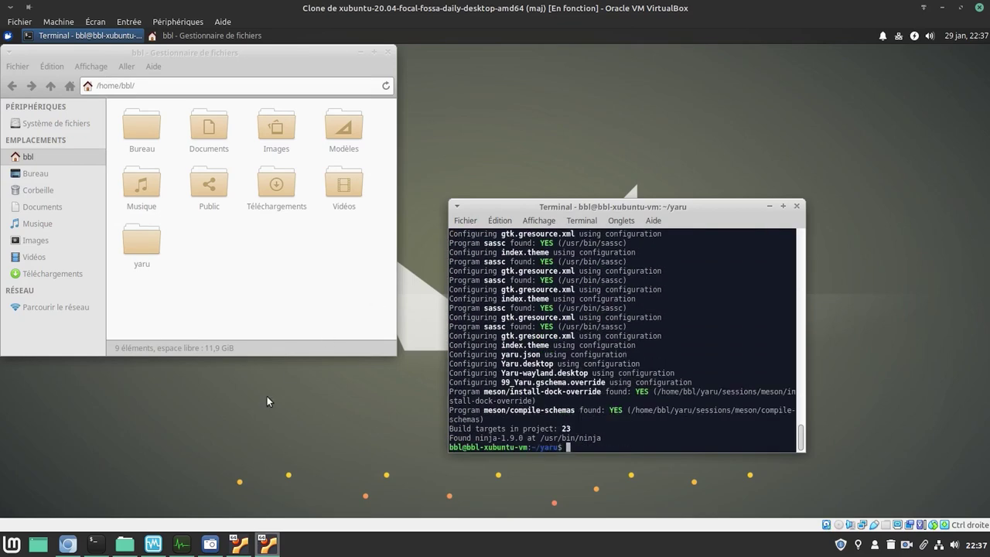
# Enter the build directory with "cd build" in the Xubuntu terminal and run "sudo ninja install"
pyautogui.click(69, 546)
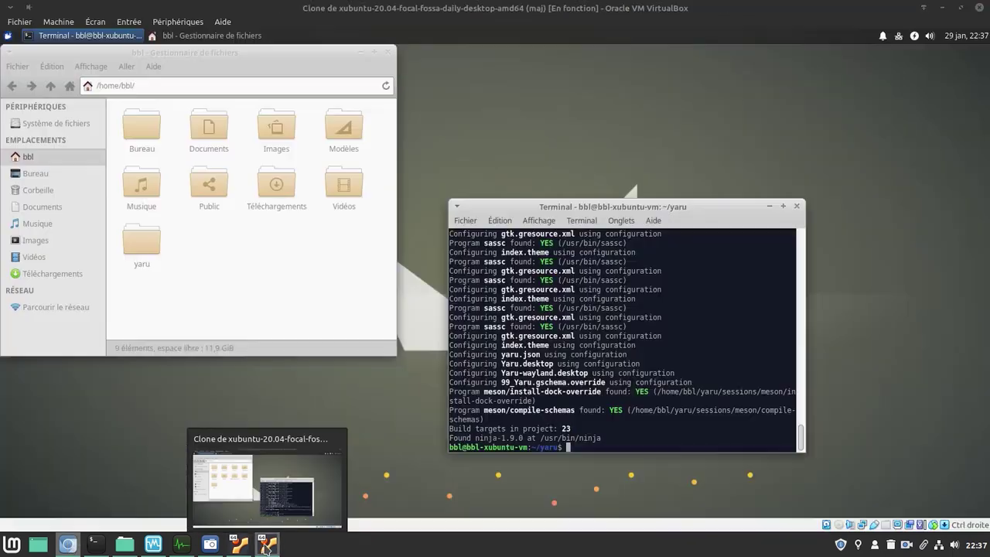
pyautogui.click(267, 545)
pyautogui.write('cd')
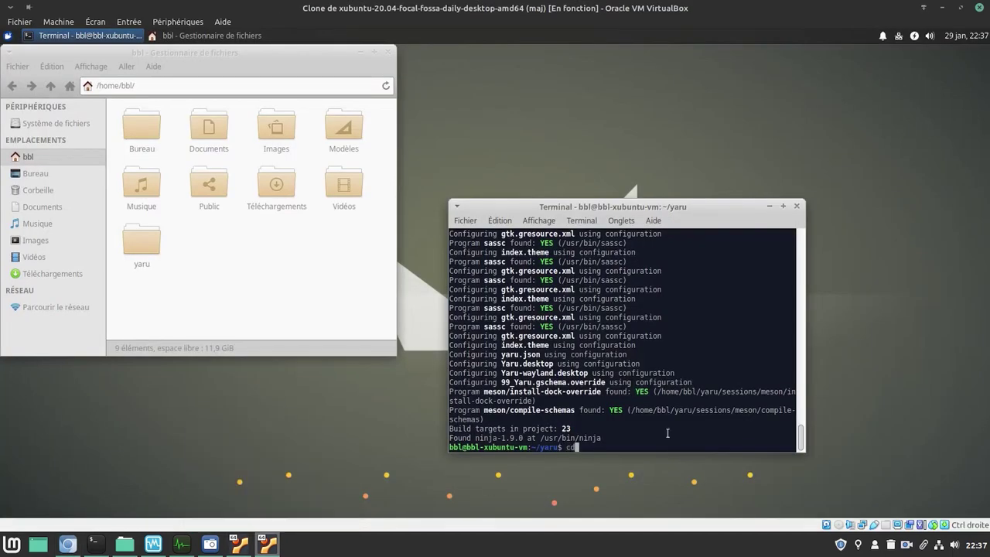
pyautogui.write(' build')
pyautogui.press('Return')
pyautogui.write('sudo')
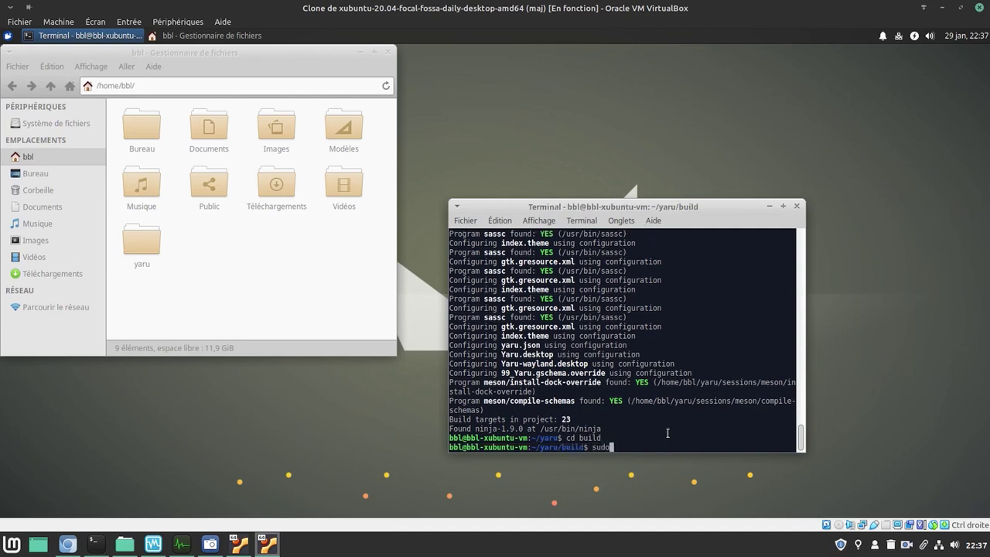
pyautogui.write(' nonja install')
pyautogui.press('Left')
pyautogui.press('Left')
pyautogui.press('Left')
pyautogui.press('Left')
pyautogui.press('Left')
pyautogui.press('Left')
pyautogui.press('Left')
pyautogui.press('Left')
pyautogui.press('Left')
pyautogui.press('Left')
pyautogui.press('BackSpace')
pyautogui.write('i')
pyautogui.press('Return')
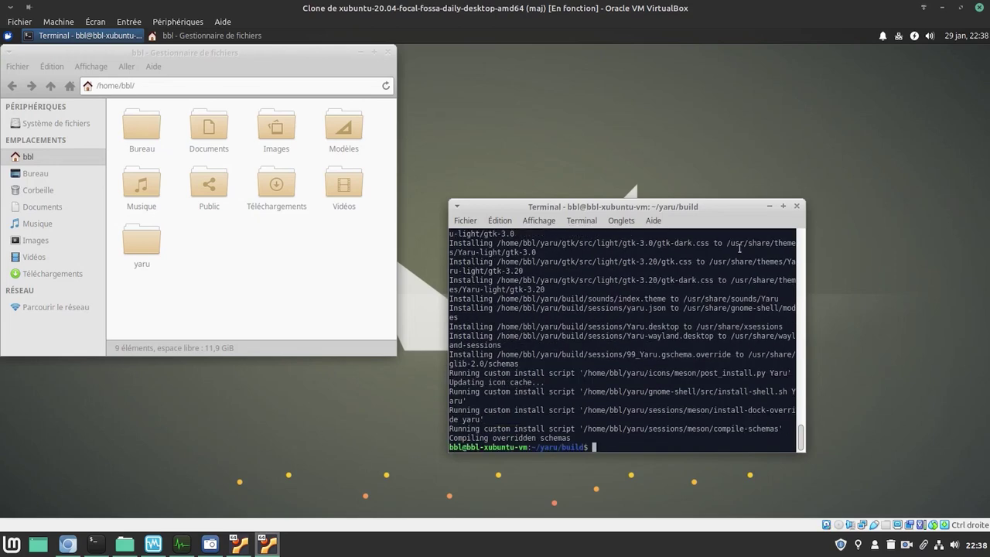
# Close the Xubuntu terminal and open the Paramètres settings manager, placing its window clear of the home folder window
pyautogui.click(798, 207)
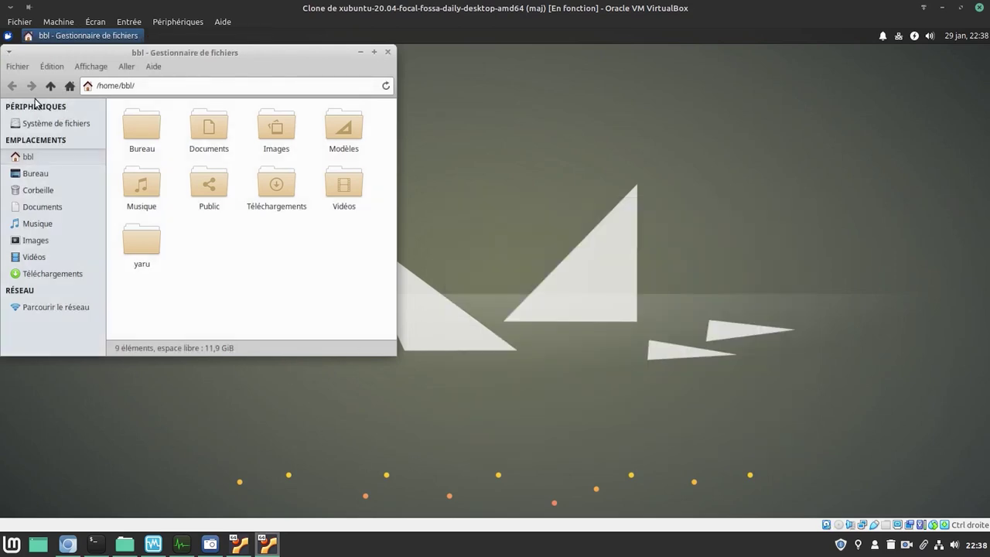
pyautogui.click(7, 35)
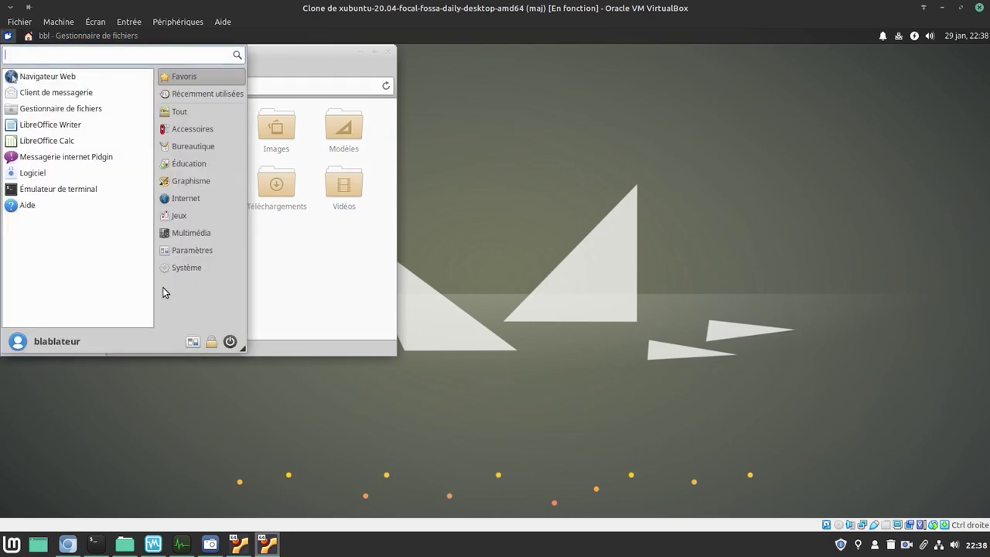
pyautogui.click(192, 342)
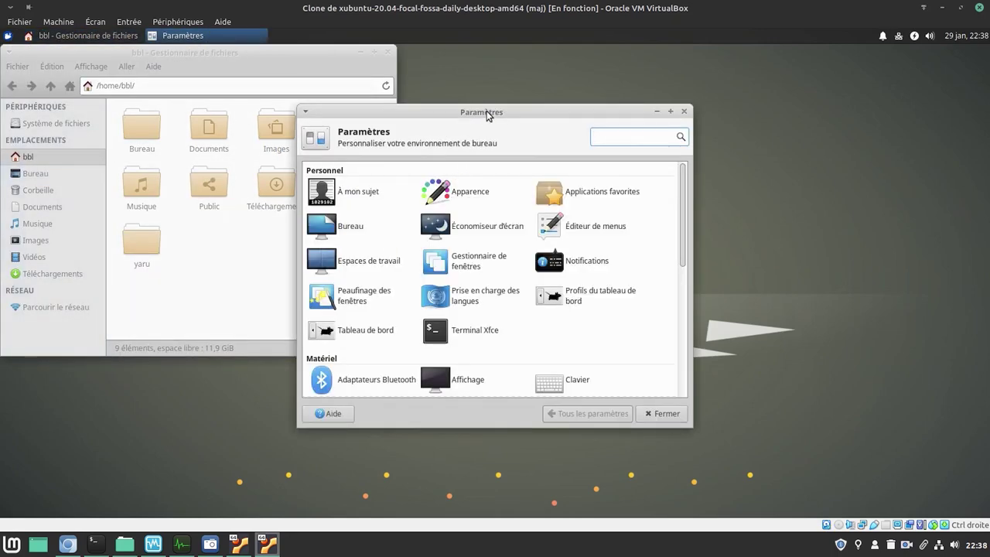
pyautogui.moveTo(488, 115); pyautogui.dragTo(644, 119)
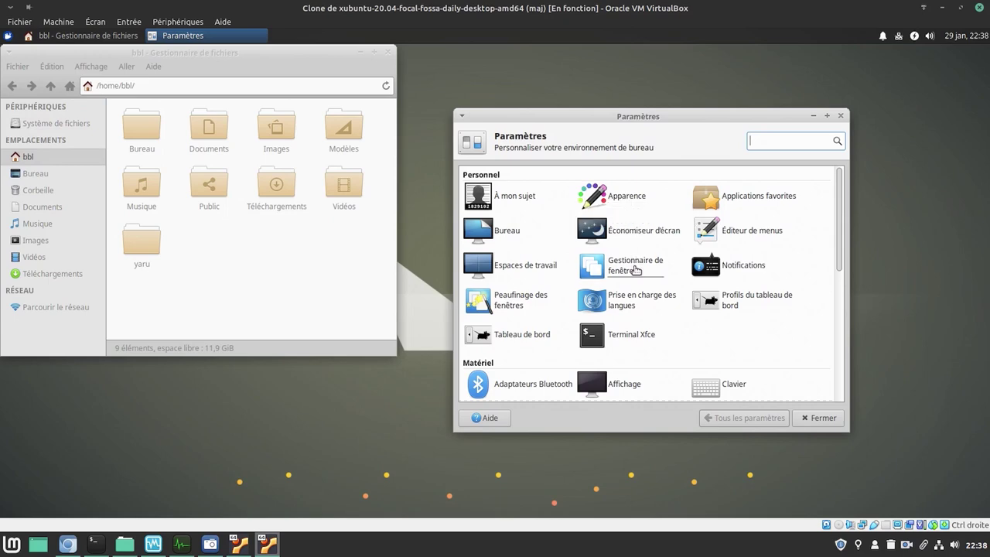
# Switch to the Ubuntu clone, return its terminal to the home directory and run "sudo apt install gnome-tweaks", confirming the installation
pyautogui.click(240, 545)
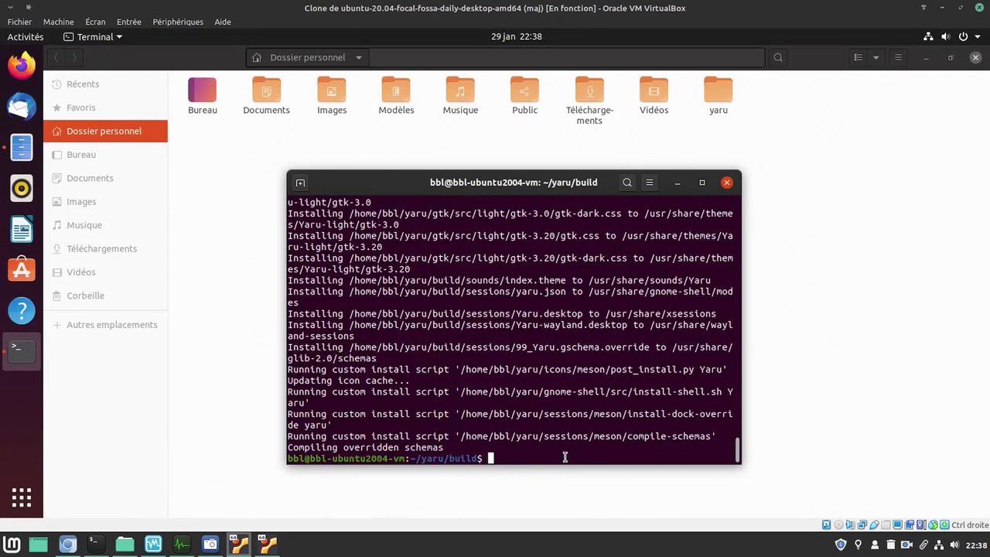
pyautogui.write('su')
pyautogui.press('BackSpace')
pyautogui.press('BackSpace')
pyautogui.write('cd')
pyautogui.press('Return')
pyautogui.write('sudo ')
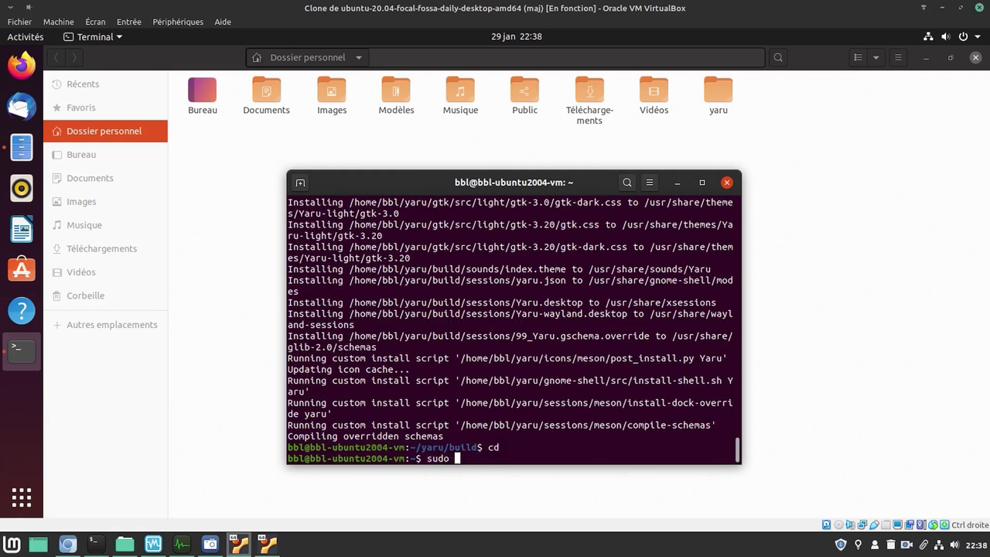
pyautogui.write('apt install gnome')
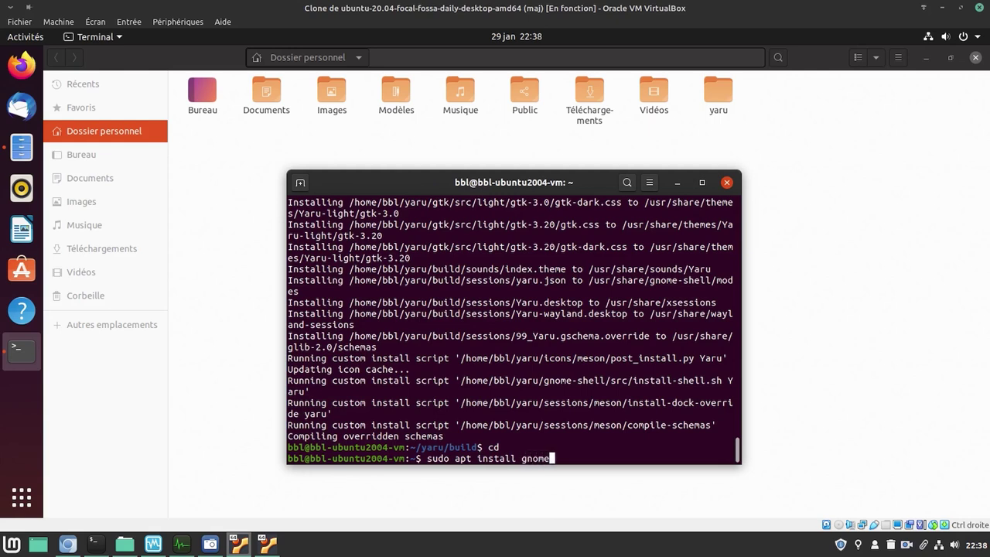
pyautogui.write('-tweaks')
pyautogui.press('Return')
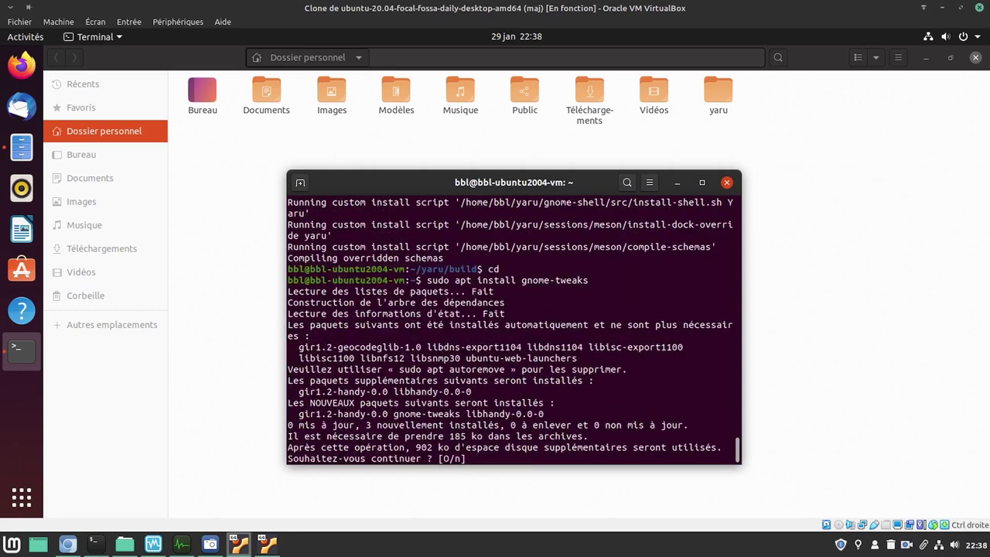
pyautogui.write('o')
pyautogui.press('Return')
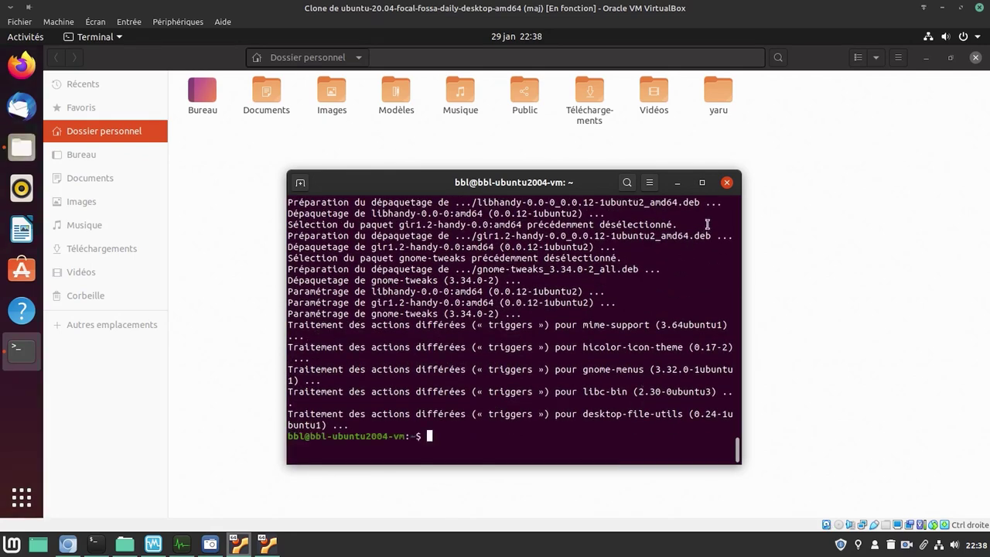
# Close the Ubuntu terminal and launch Ajustements (GNOME Tweaks) from the full list of applications
pyautogui.click(728, 180)
pyautogui.click(9, 511)
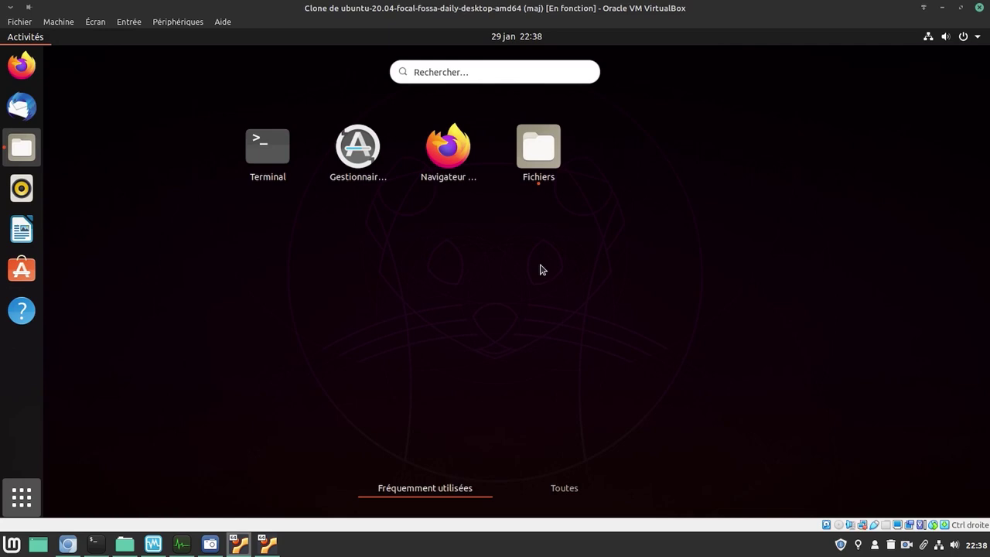
pyautogui.click(564, 488)
pyautogui.click(371, 176)
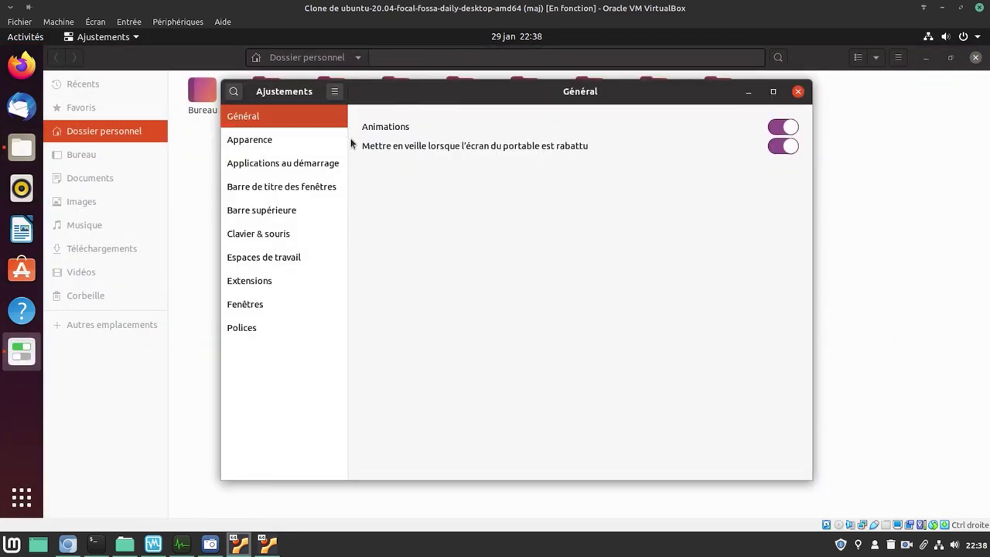
# Set the applications theme to Yaru-dark in the Apparence settings, and choose Yaru for both cursors and icons
pyautogui.click(284, 141)
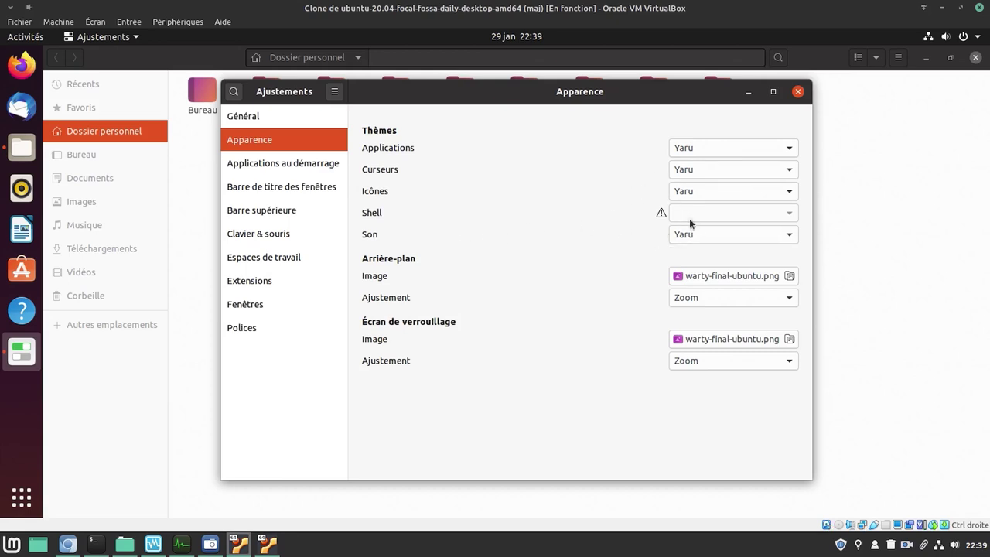
pyautogui.click(729, 150)
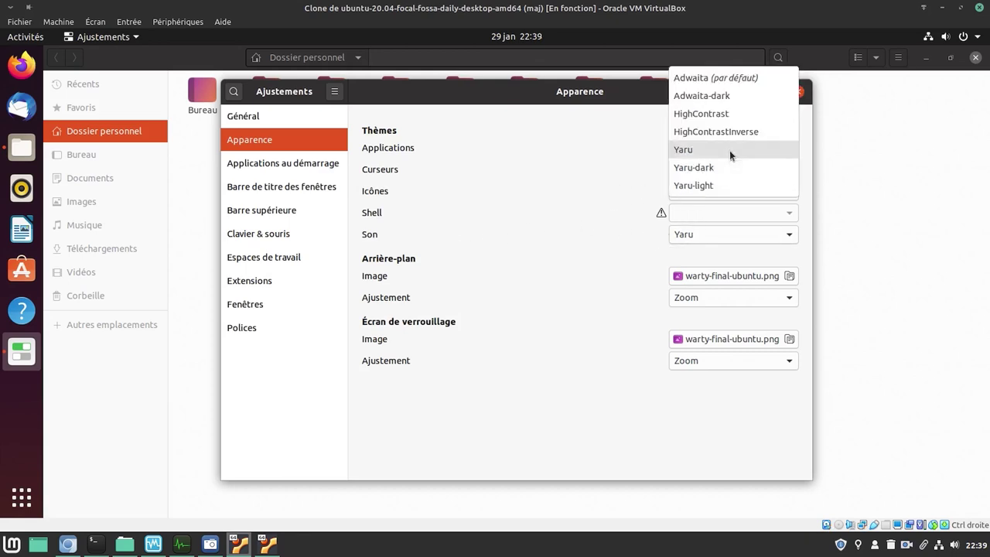
pyautogui.click(724, 167)
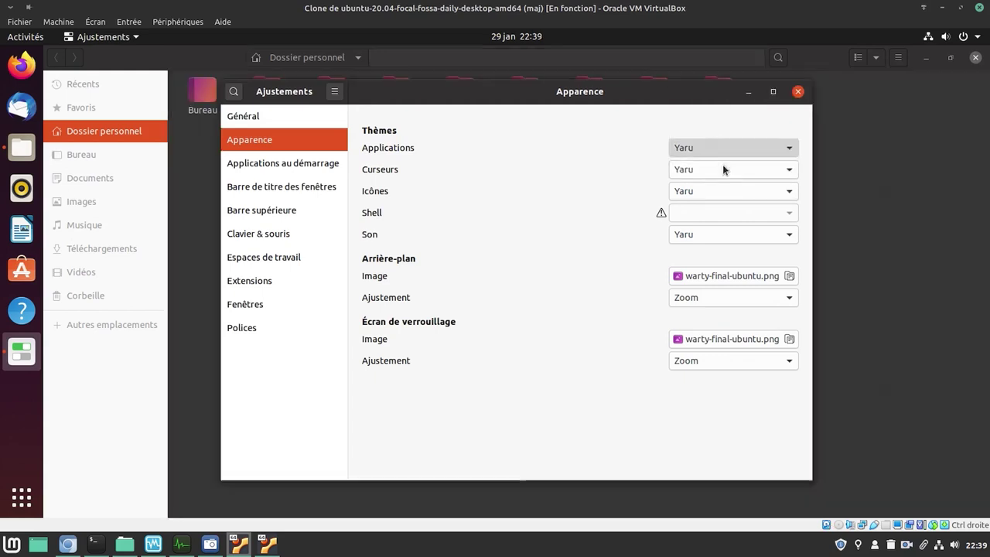
pyautogui.click(724, 173)
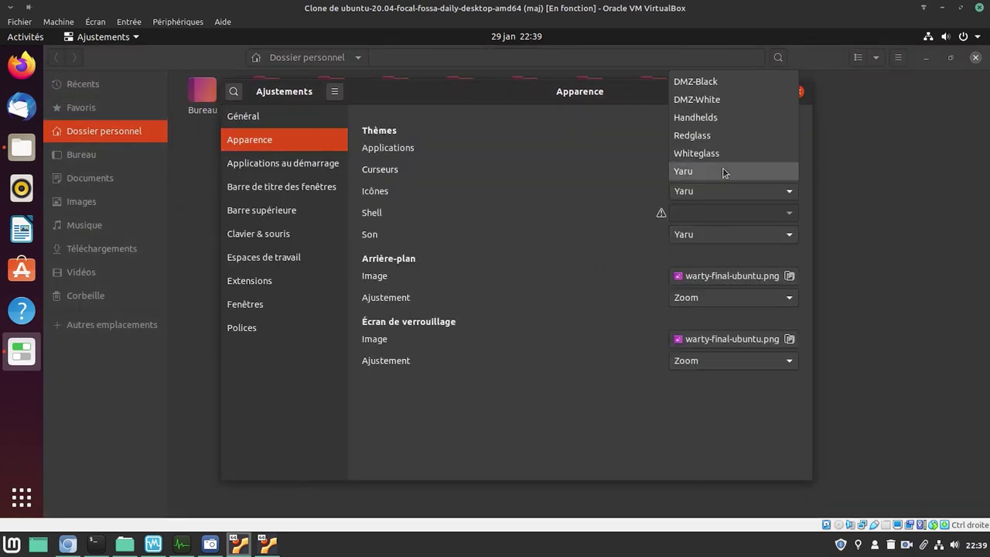
pyautogui.click(725, 172)
pyautogui.click(725, 192)
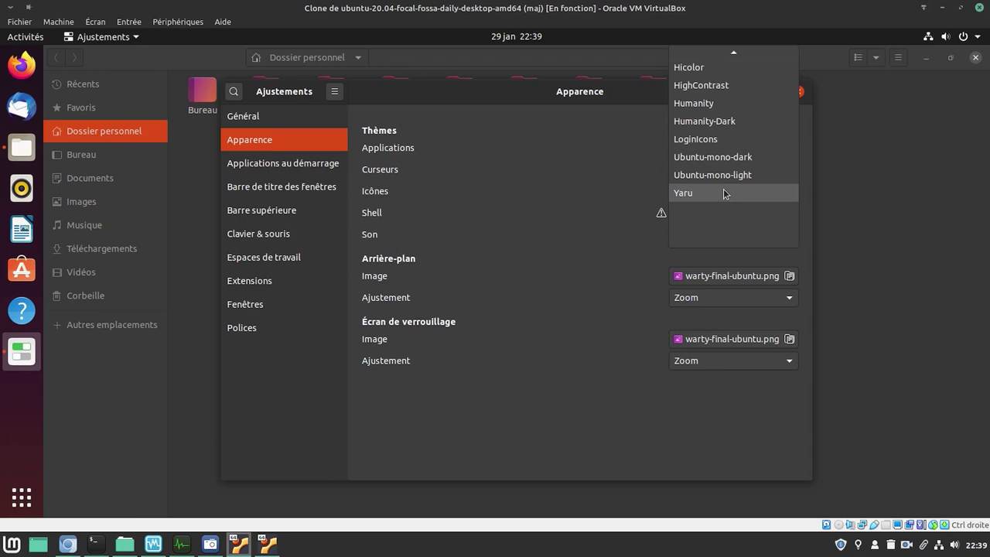
pyautogui.click(725, 194)
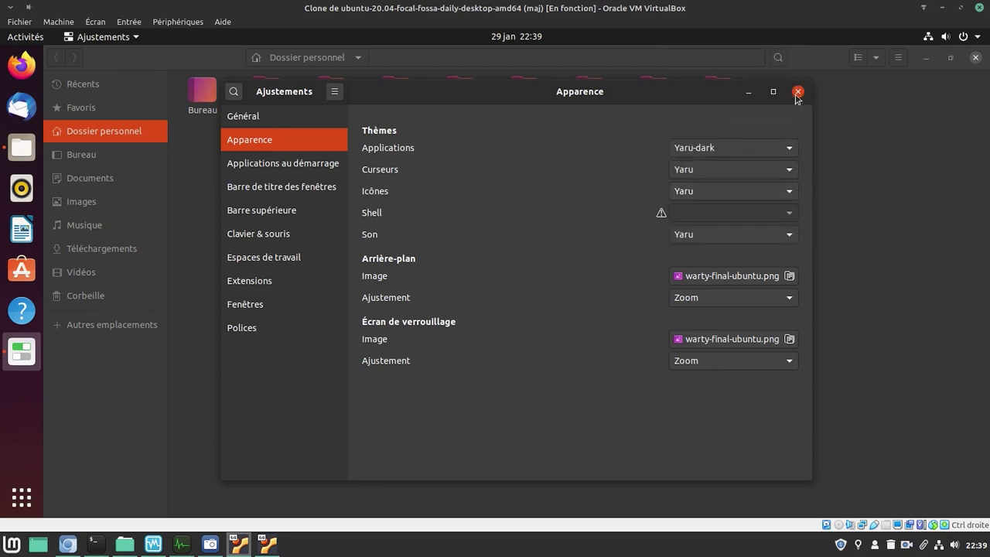
# Tile the Ajustements and Fichiers windows side by side to examine the themed folders, opening Documents and returning to the home folder
pyautogui.moveTo(724, 105); pyautogui.dragTo(988, 176)
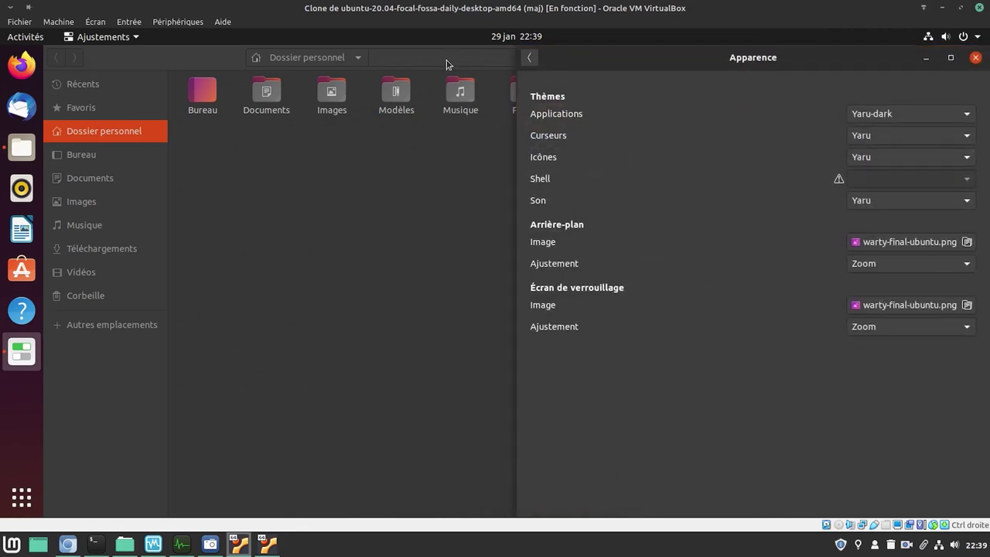
pyautogui.moveTo(446, 57); pyautogui.dragTo(8, 165)
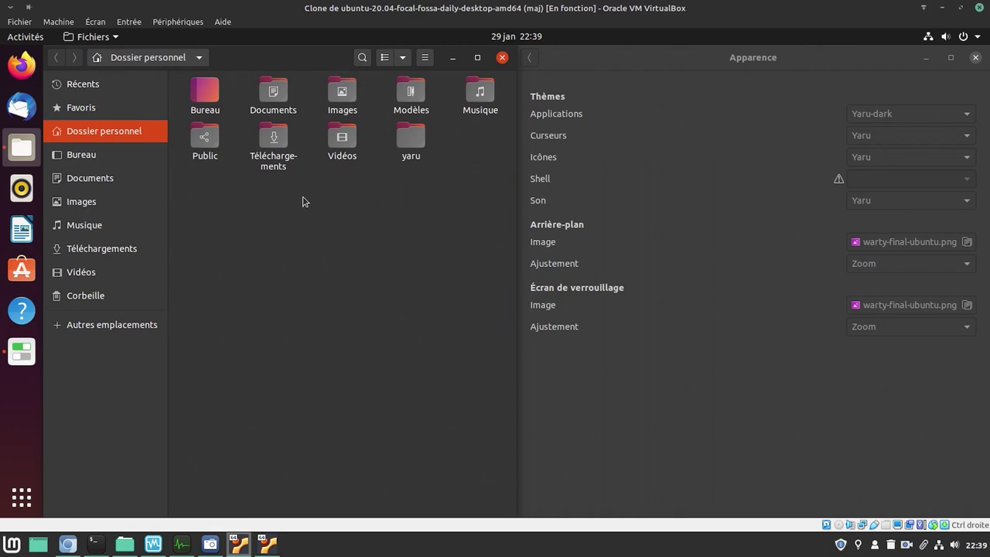
pyautogui.doubleClick(275, 92)
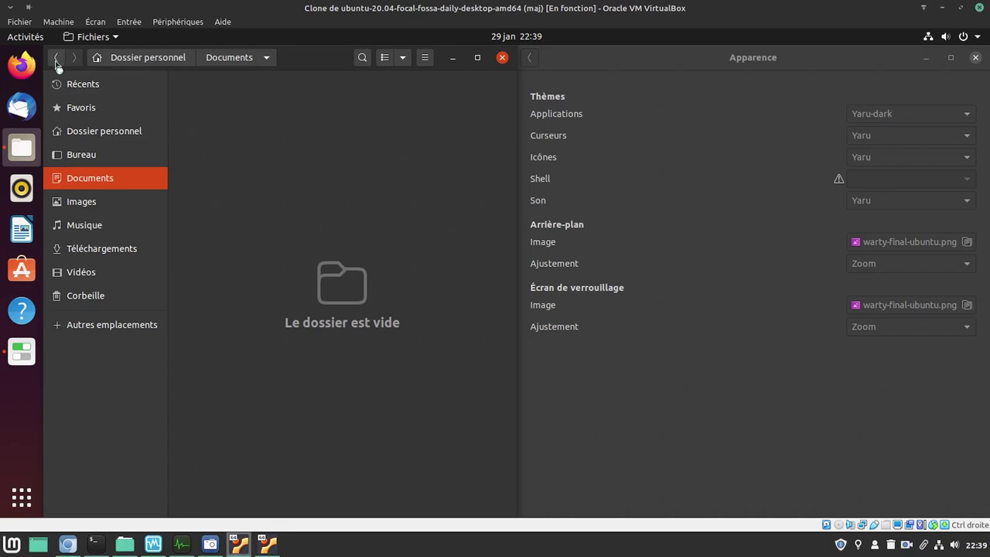
pyautogui.click(57, 61)
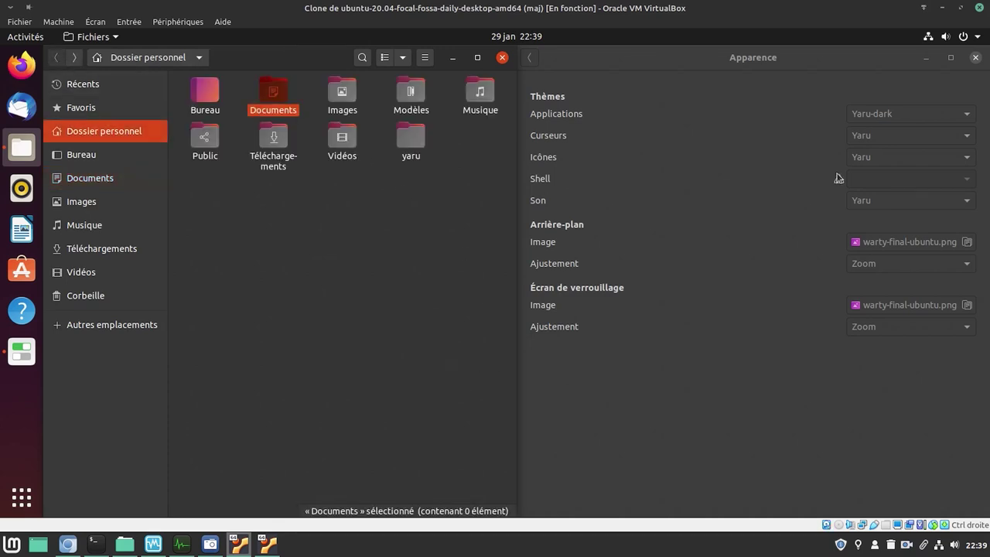
# Close Ajustements, then maximize the home folder window, clear its selection and minimize it to show the desktop
pyautogui.click(975, 58)
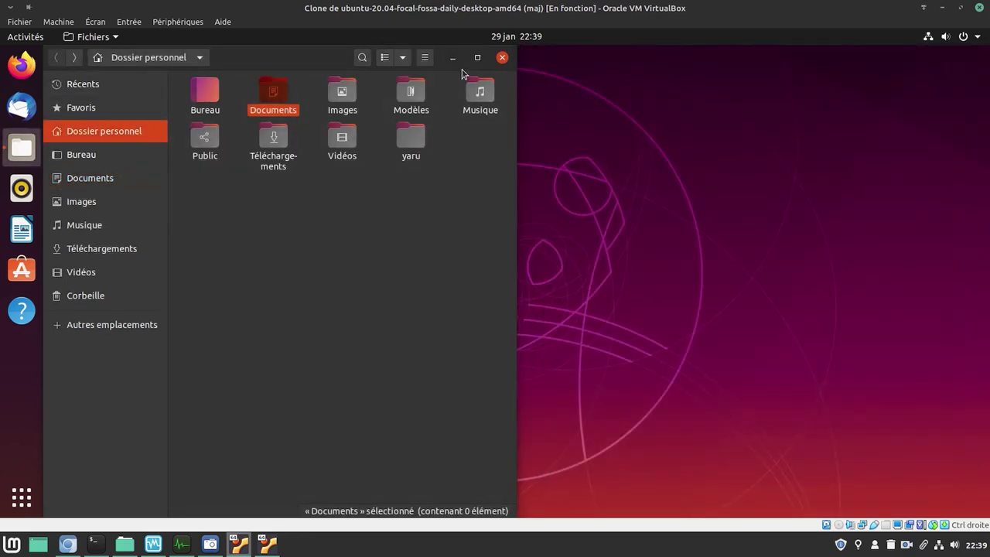
pyautogui.click(478, 59)
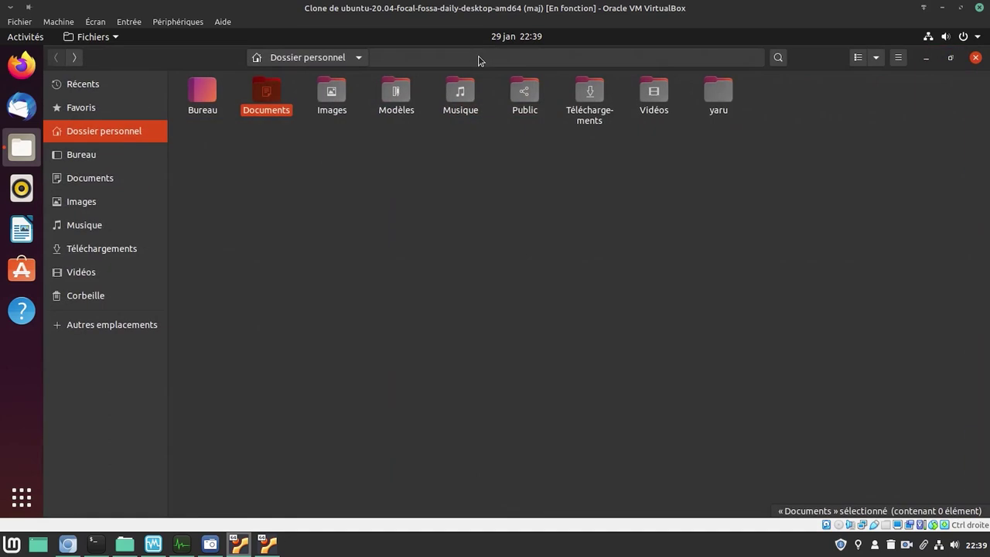
pyautogui.click(457, 315)
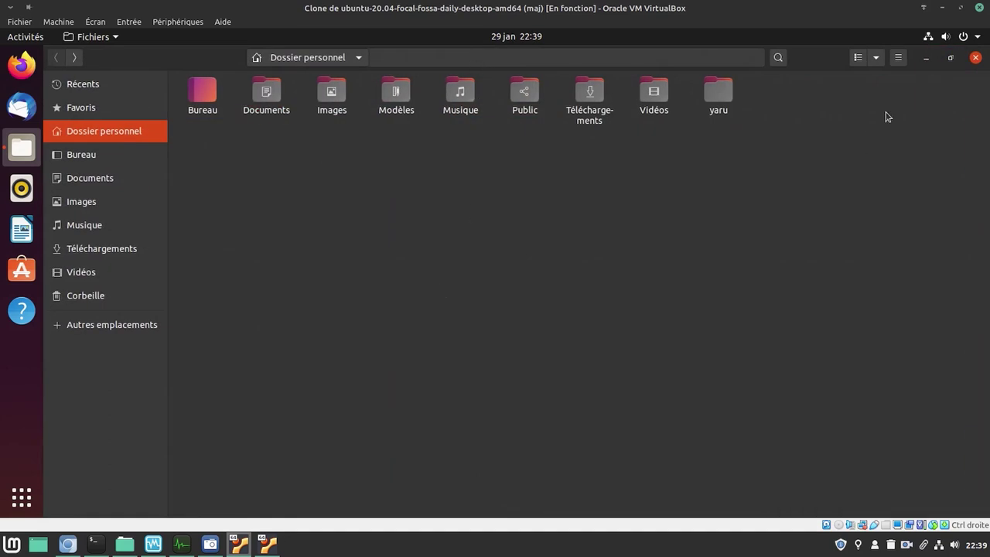
pyautogui.click(930, 59)
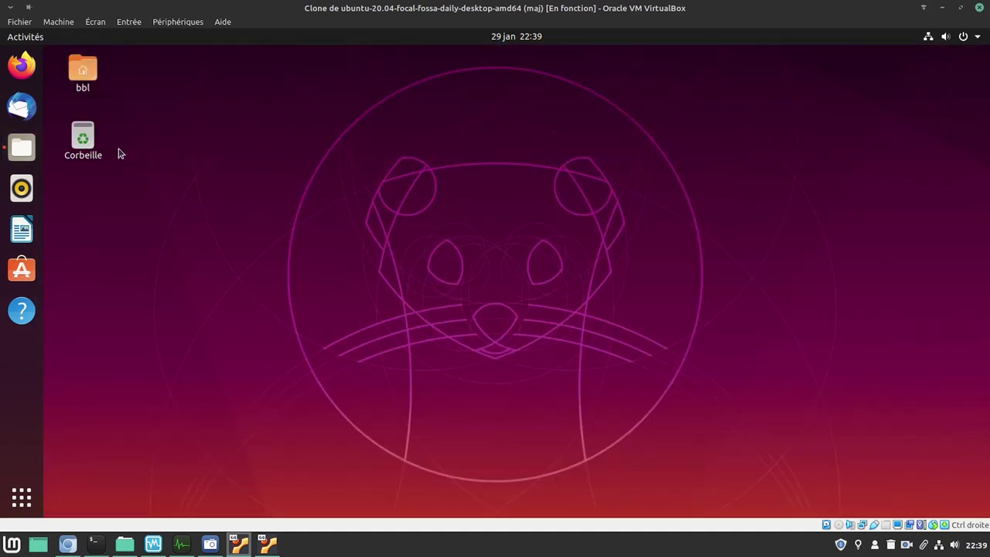
# Log out of the Ubuntu session and log back in by entering the account password
pyautogui.click(978, 38)
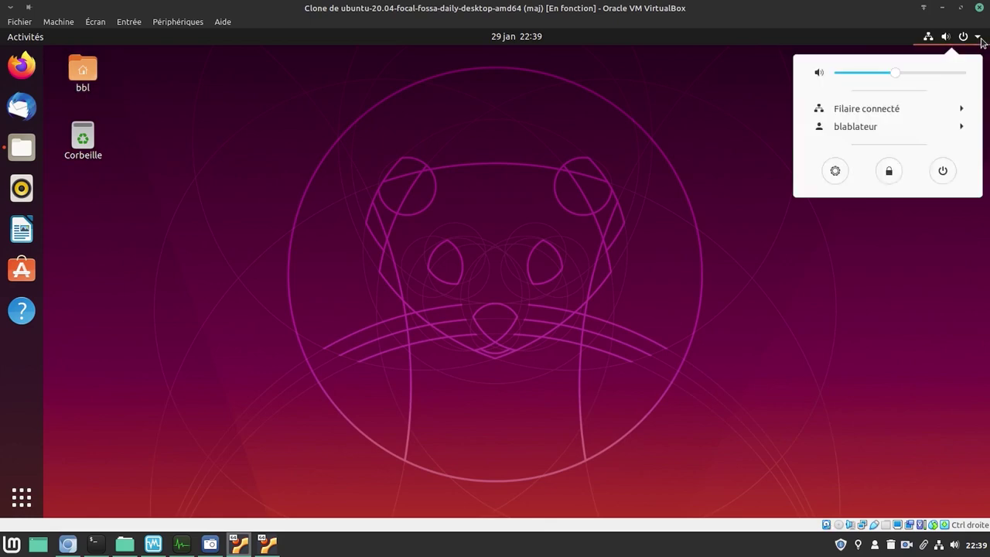
pyautogui.click(938, 129)
pyautogui.click(923, 145)
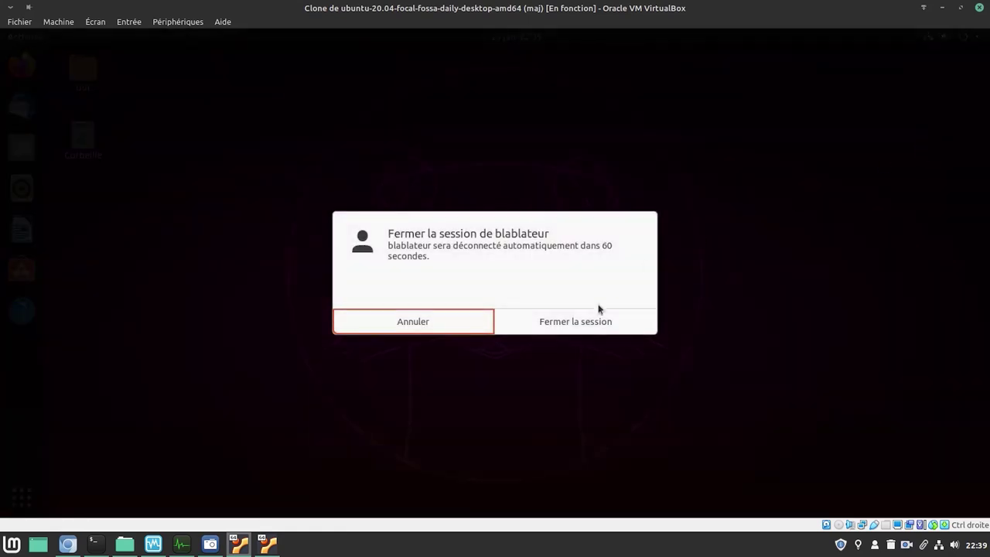
pyautogui.click(594, 320)
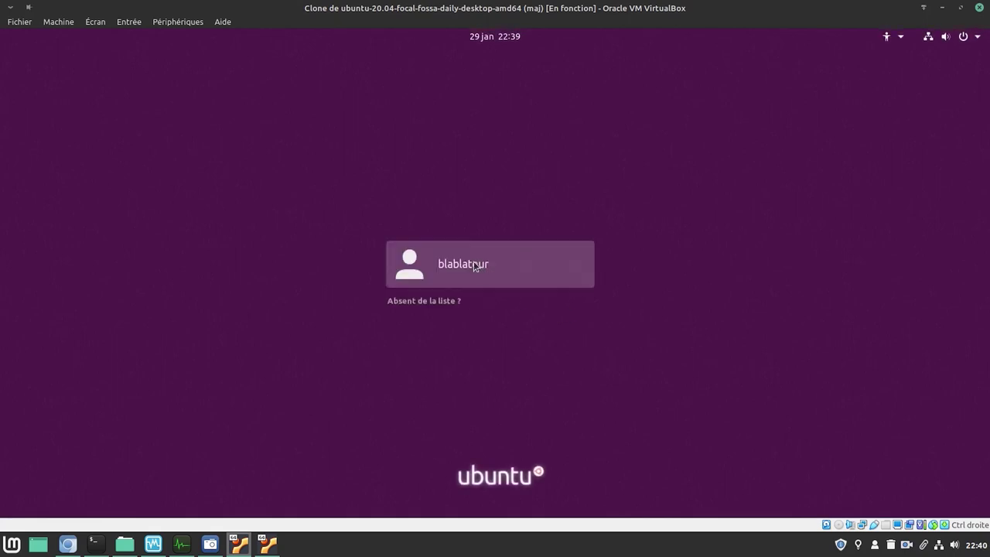
pyautogui.click(474, 263)
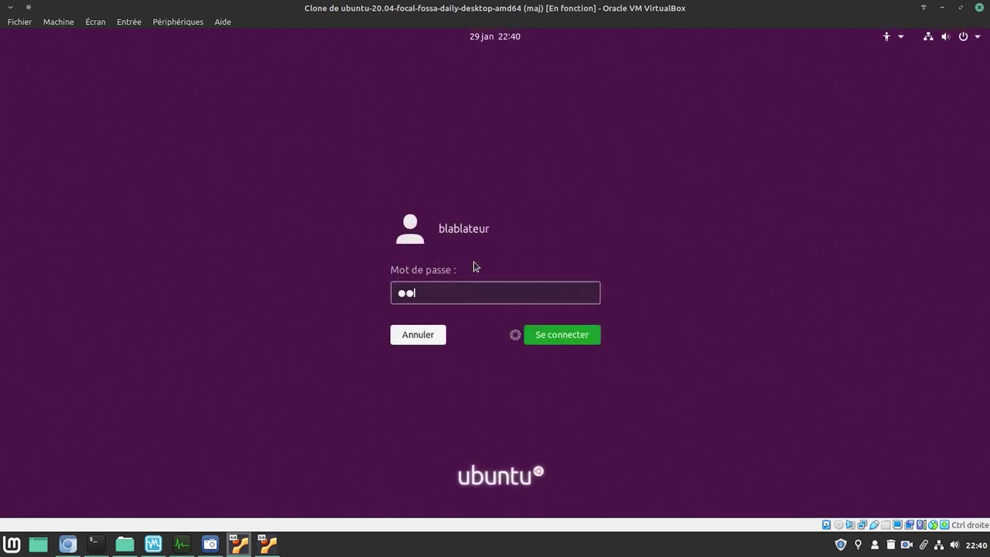
pyautogui.write('●●●●●●')
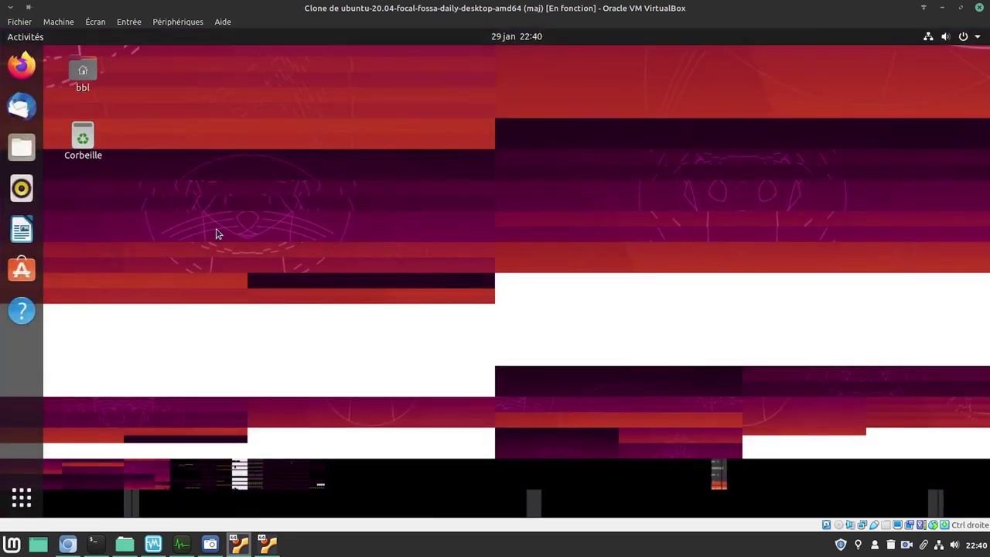
# Restore and re-maximize the Ubuntu virtual machine window, then restart the Ubuntu system
pyautogui.click(964, 14)
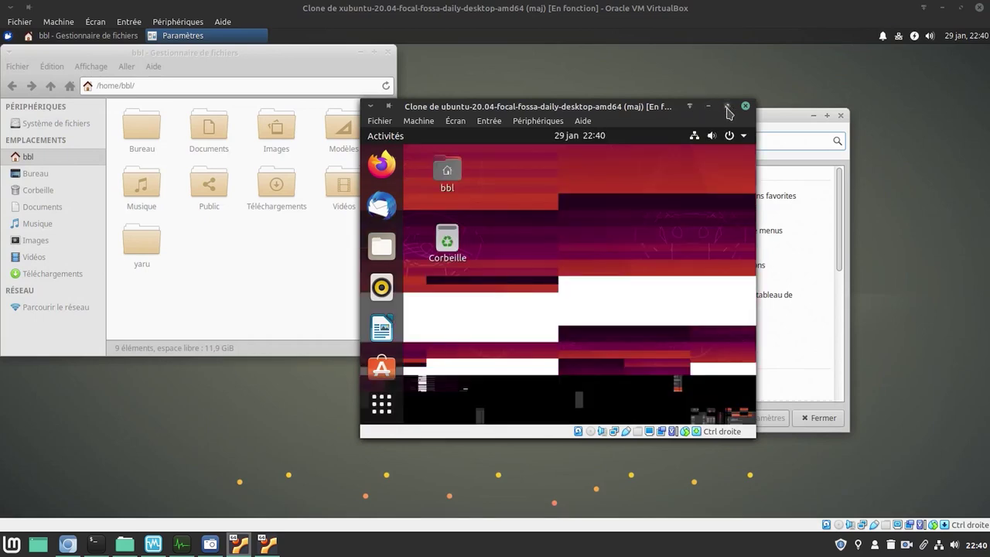
pyautogui.click(727, 102)
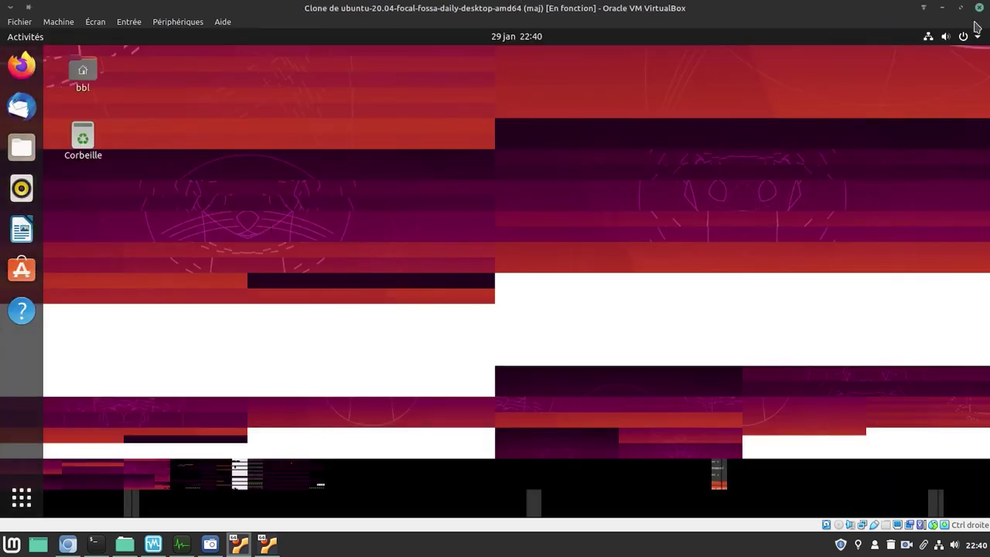
pyautogui.click(978, 37)
pyautogui.click(942, 172)
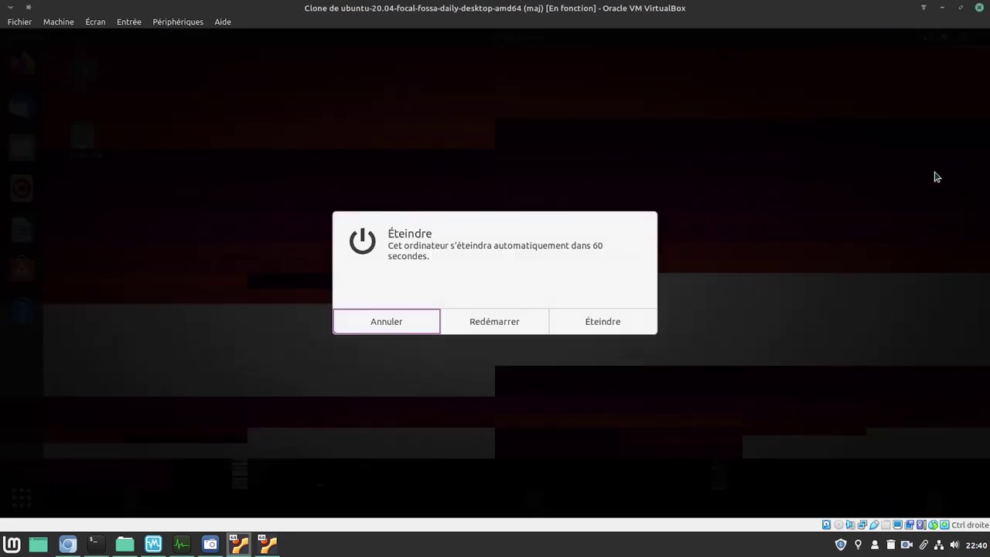
pyautogui.click(472, 330)
# Switch to the Xubuntu virtual machine and set its appearance style to Yaru-dark and its icon theme to Yaru
pyautogui.moveTo(267, 544)
pyautogui.click(265, 487)
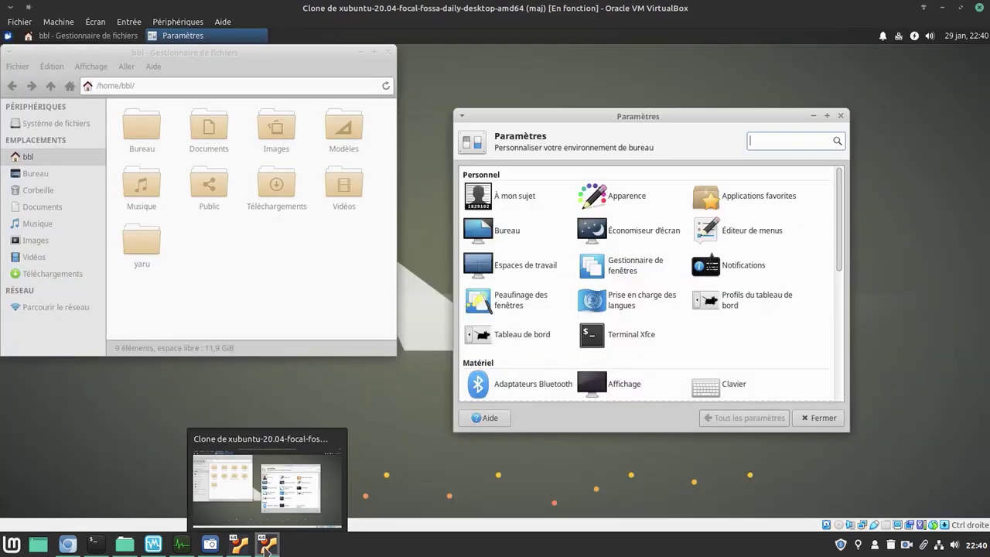
pyautogui.click(621, 198)
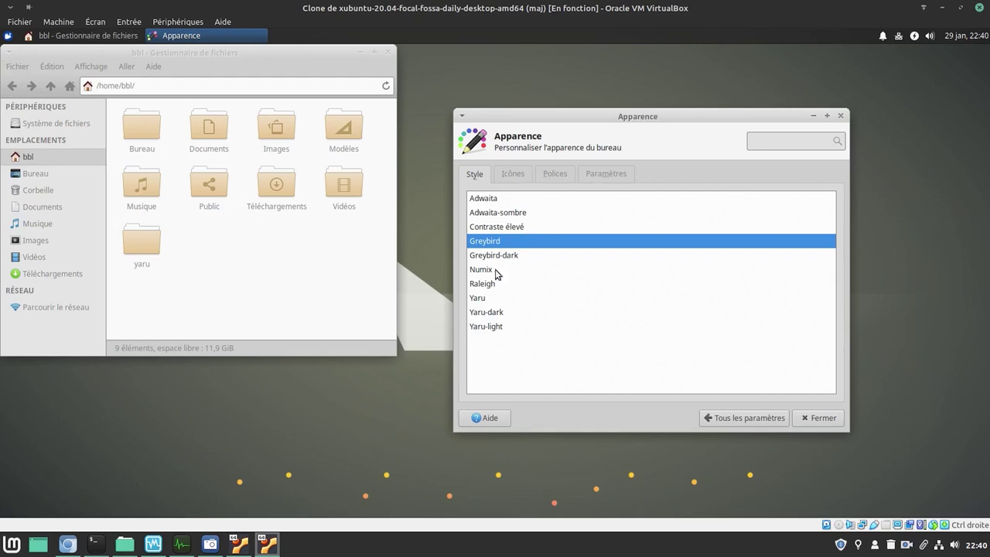
pyautogui.click(494, 312)
pyautogui.click(529, 183)
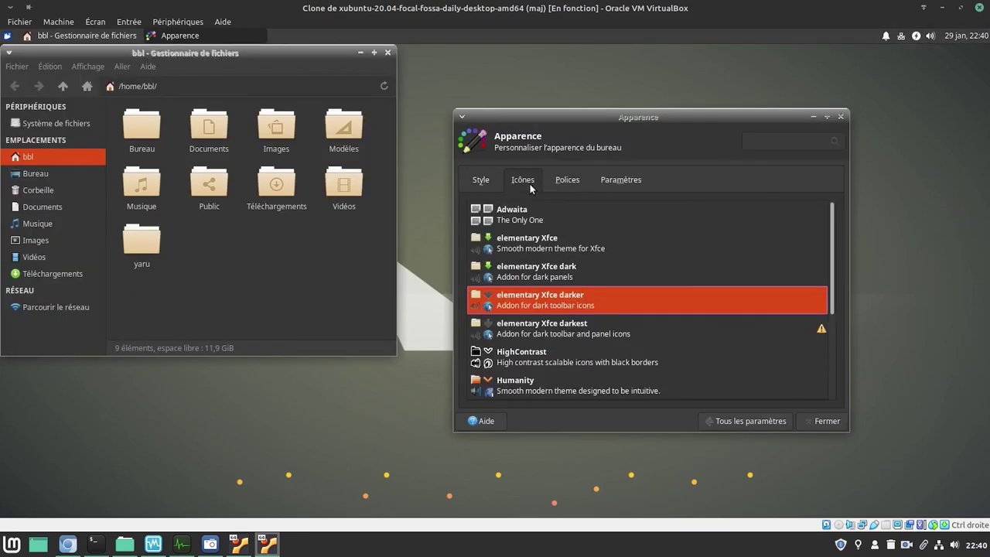
pyautogui.scroll(-4, 560, 308)
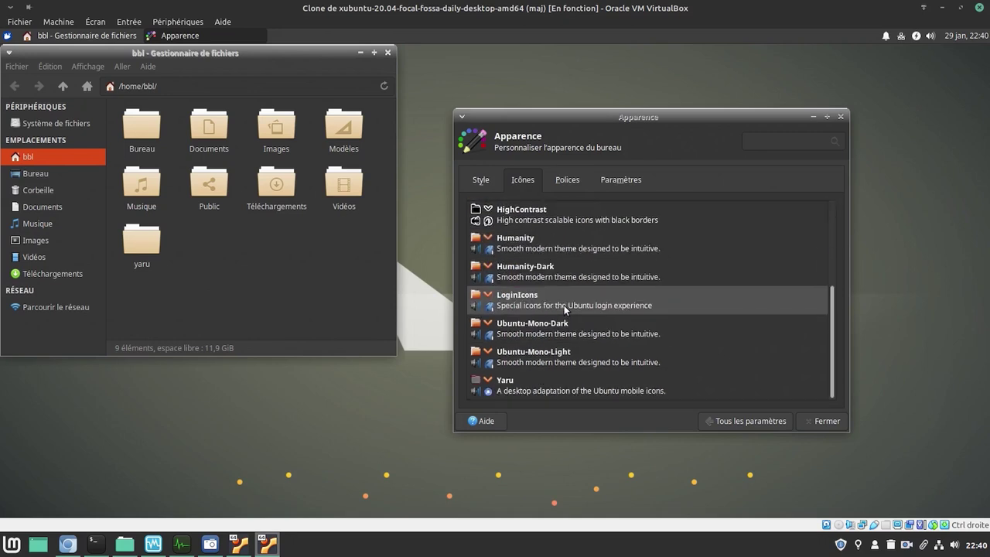
pyautogui.click(544, 386)
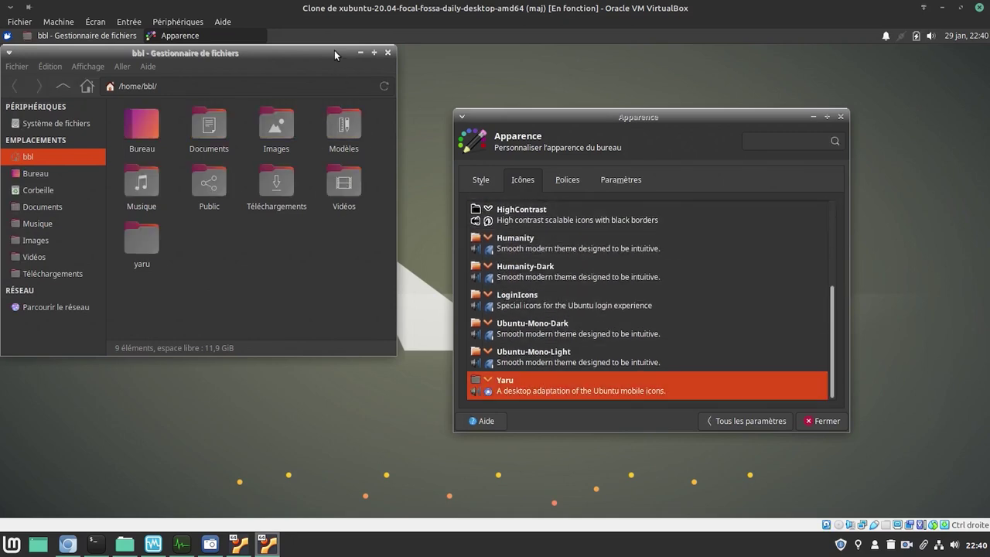
# Set the window manager theme to Greybird-dark and close the settings window
pyautogui.click(743, 421)
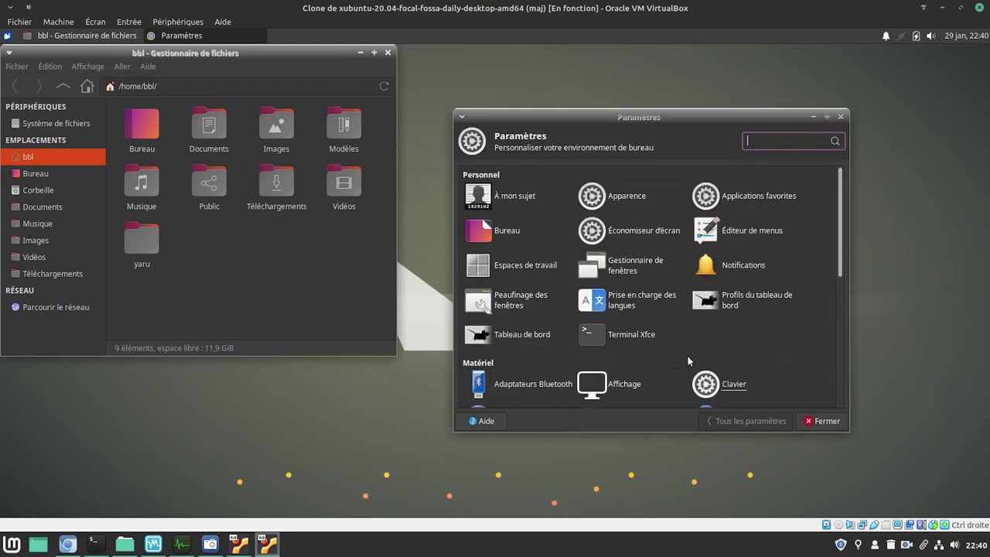
pyautogui.click(636, 263)
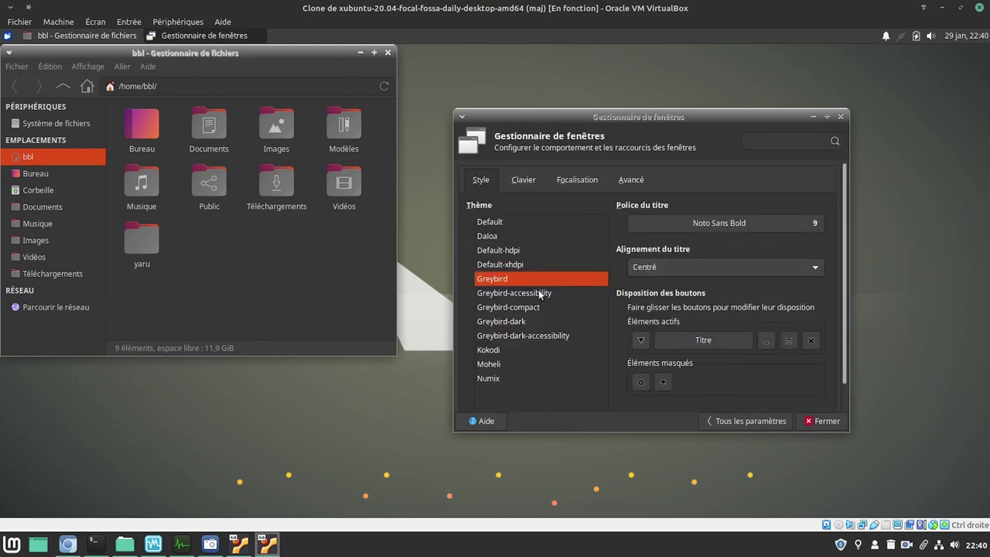
pyautogui.click(511, 322)
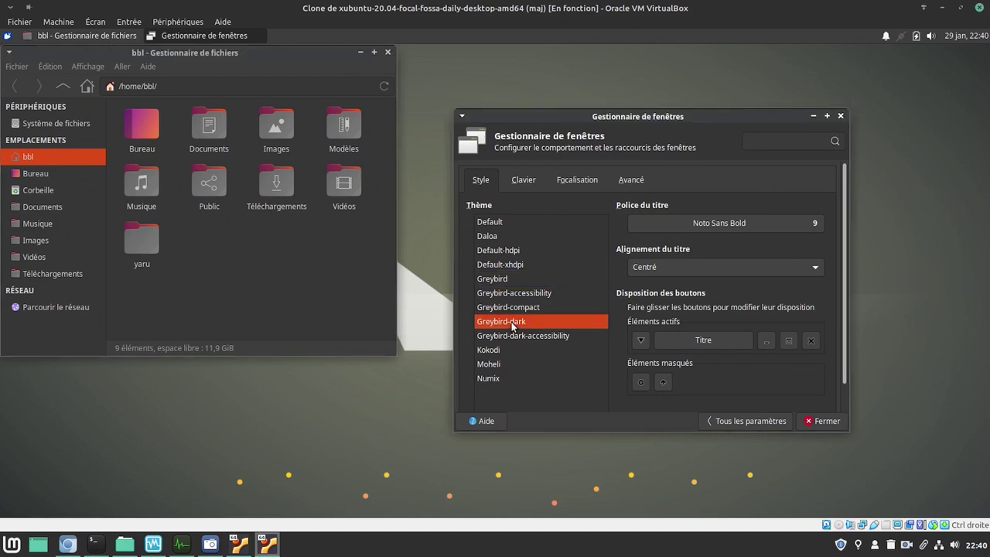
pyautogui.click(840, 116)
# Move the file manager window to the middle of the desktop and examine the desktop context menu with its Applications submenu
pyautogui.moveTo(316, 60); pyautogui.dragTo(613, 130)
pyautogui.rightClick(175, 179)
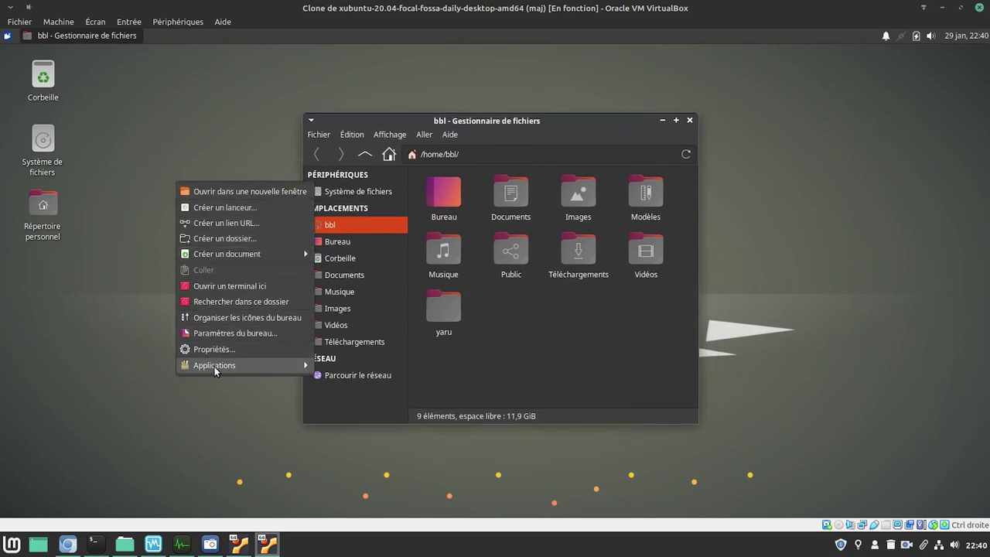
pyautogui.moveTo(215, 367)
pyautogui.moveTo(416, 374)
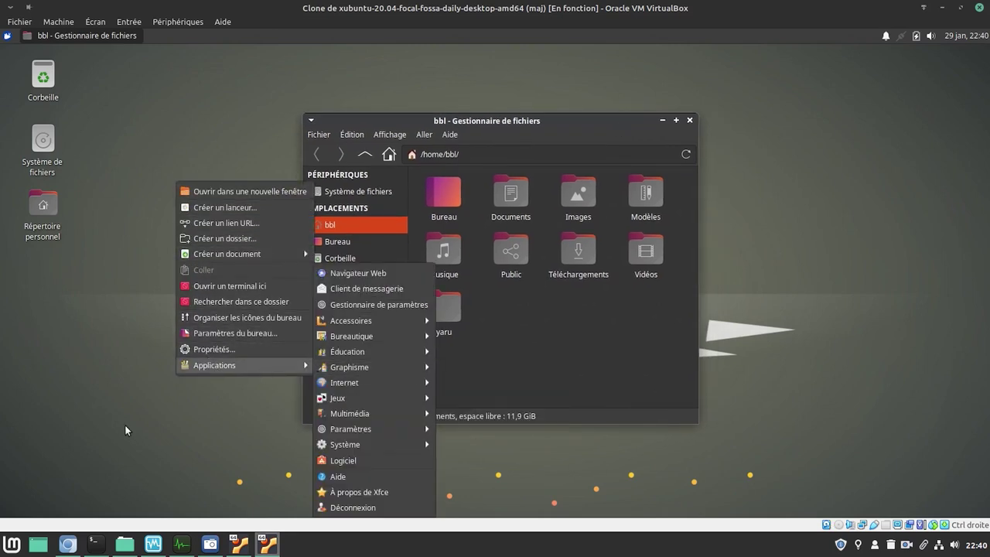
pyautogui.click(124, 425)
# Examine the themed icons in the application menu categories from Accessoires to Système
pyautogui.click(7, 37)
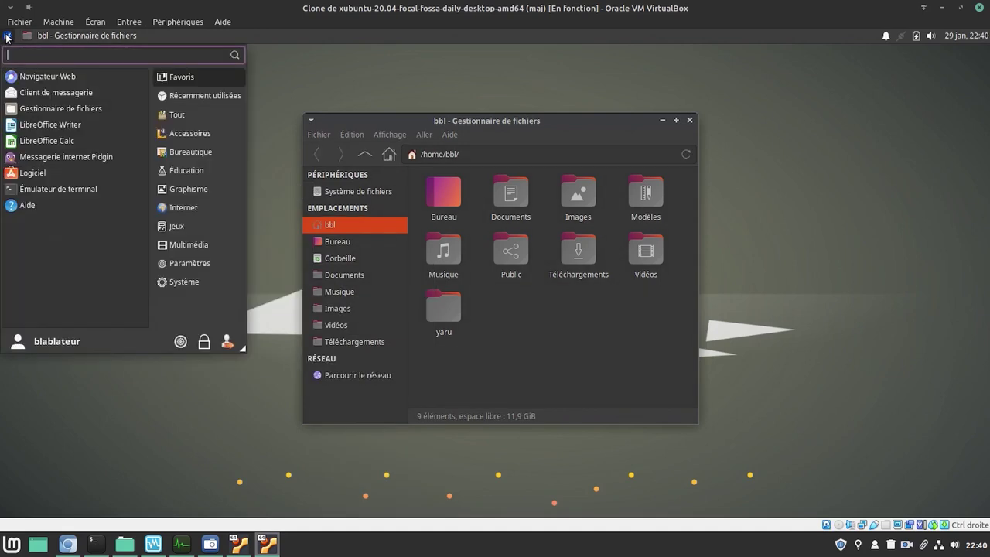
pyautogui.click(184, 133)
pyautogui.click(185, 151)
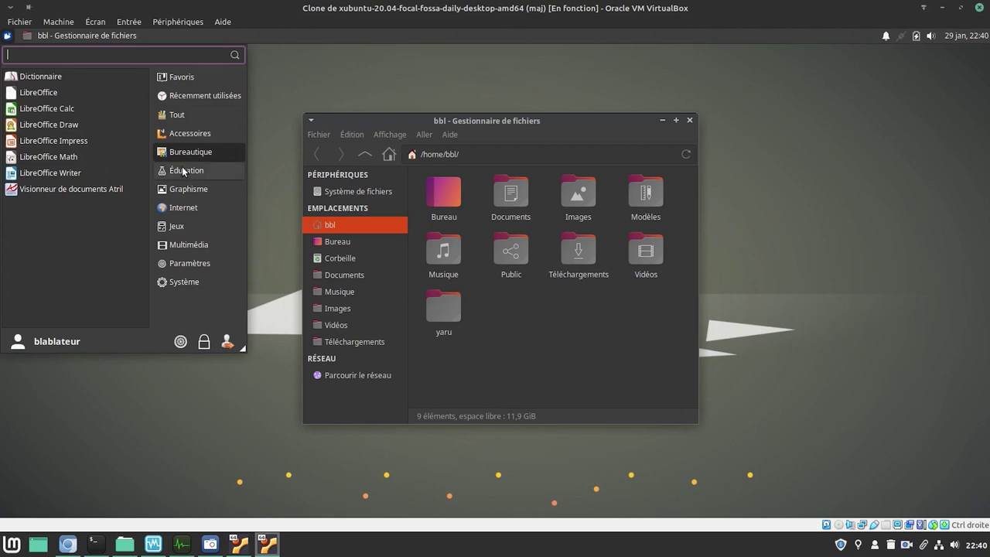
pyautogui.click(185, 171)
pyautogui.click(188, 188)
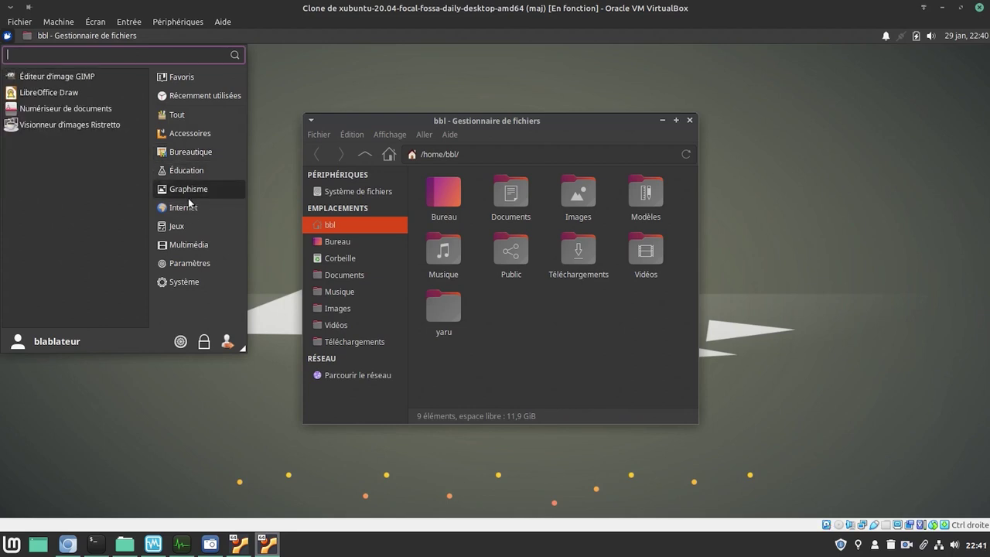
pyautogui.click(187, 210)
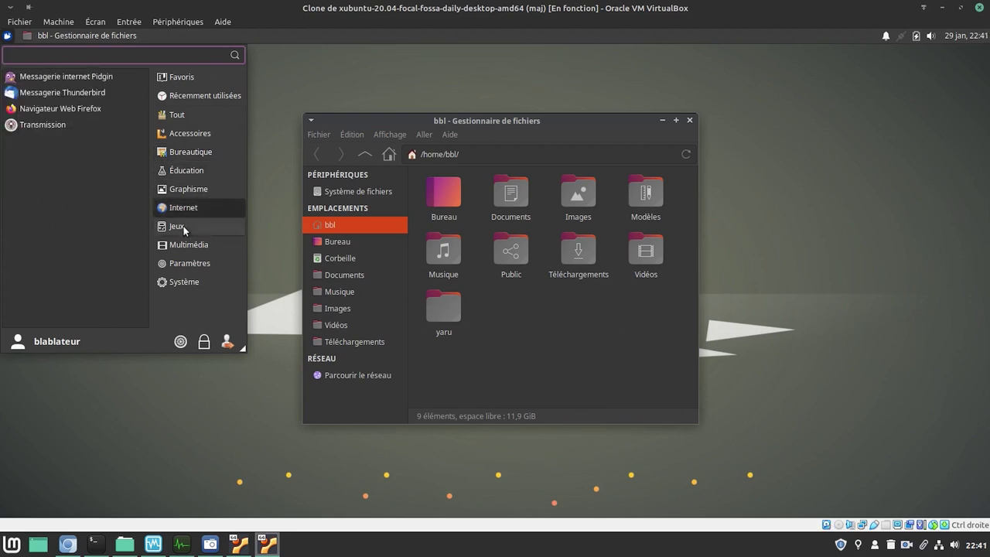
pyautogui.click(183, 226)
pyautogui.click(188, 246)
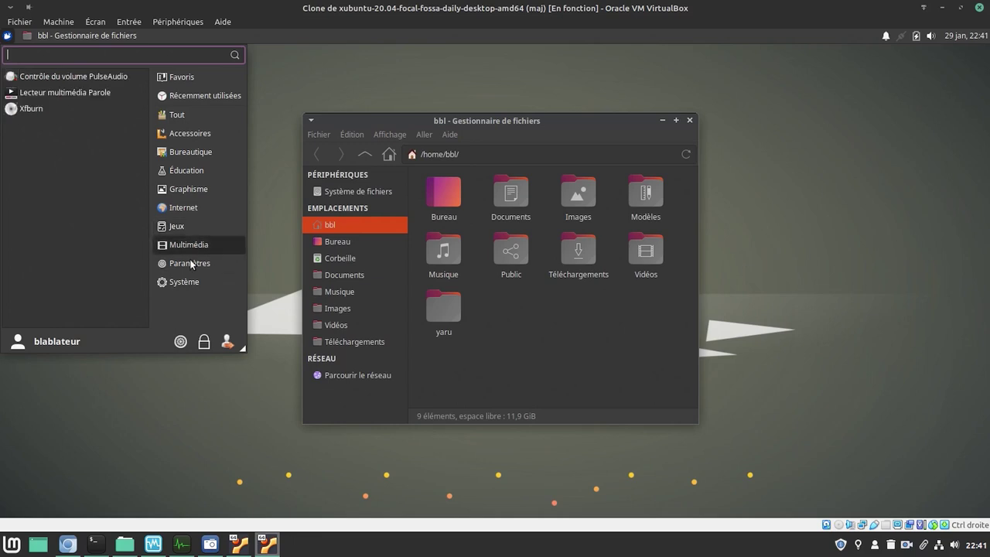
pyautogui.click(194, 262)
pyautogui.click(193, 283)
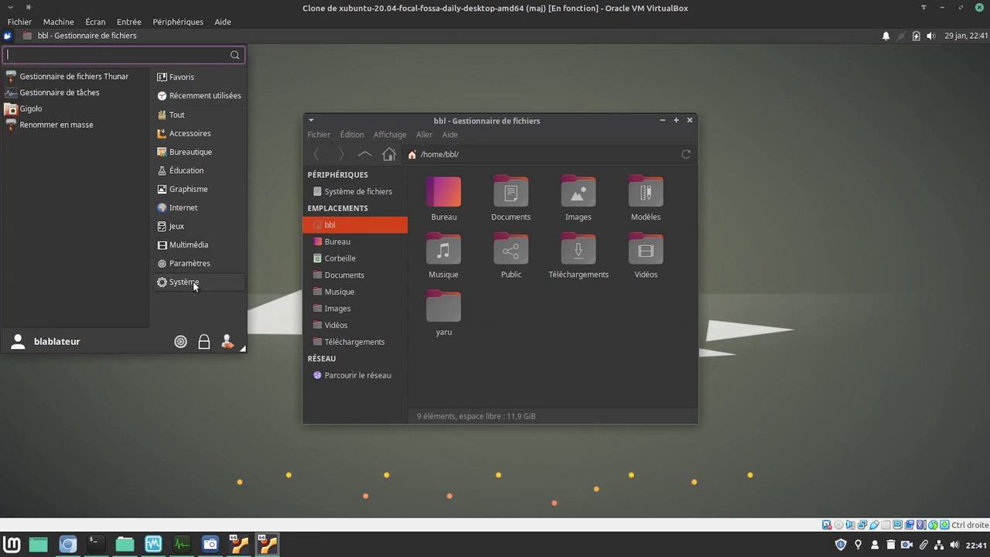
# Check the themed Paramètres window, closing it and the home folder window
pyautogui.click(179, 343)
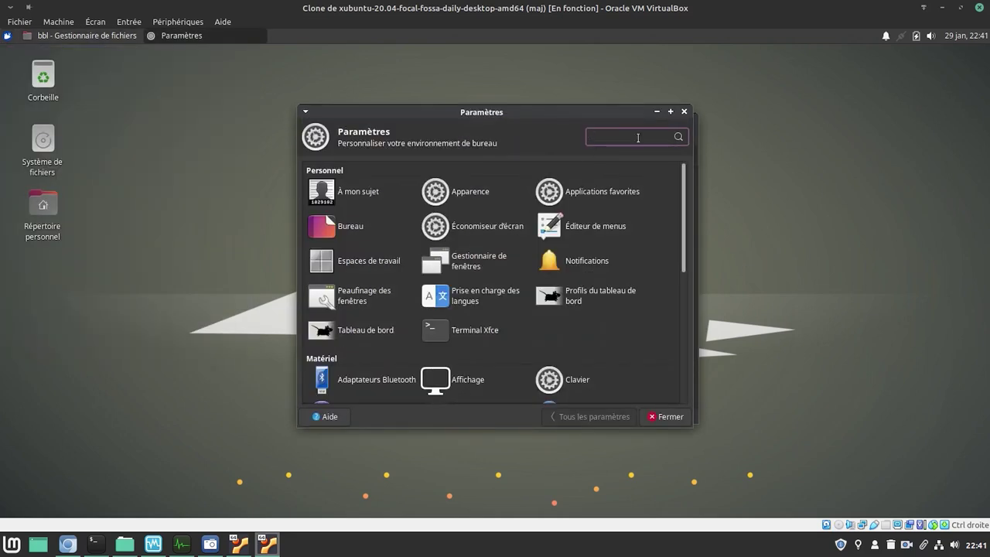
pyautogui.click(684, 112)
pyautogui.click(688, 122)
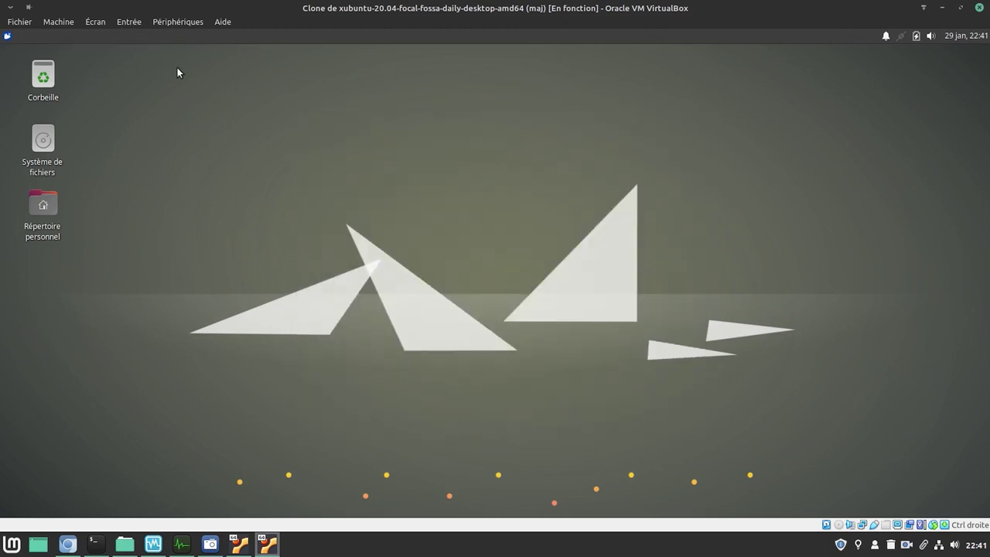
pyautogui.click(7, 36)
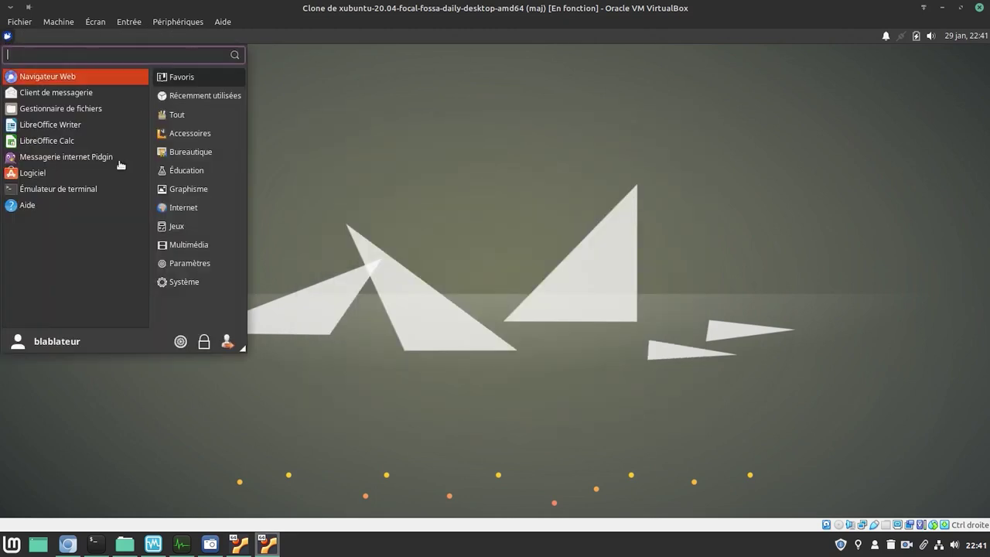
pyautogui.click(182, 342)
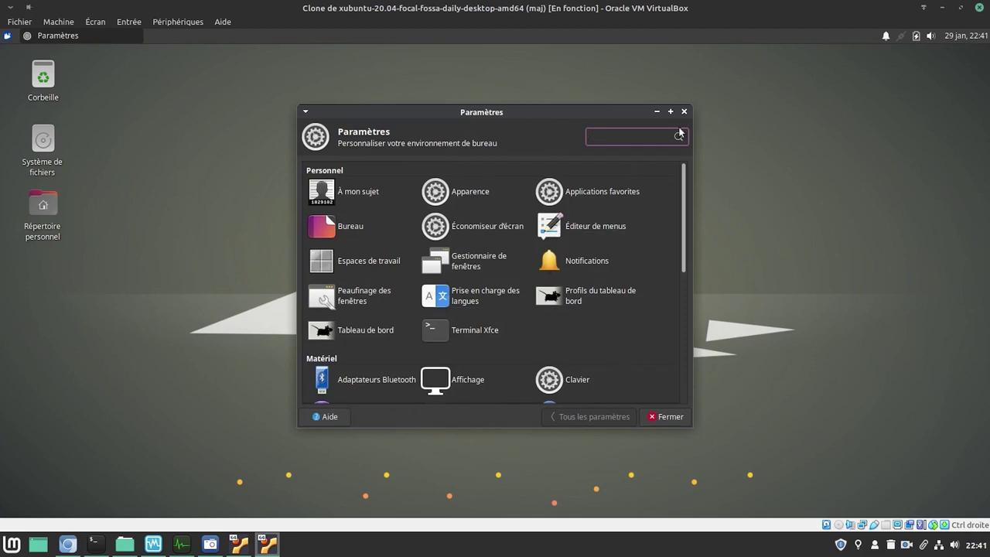
pyautogui.click(669, 418)
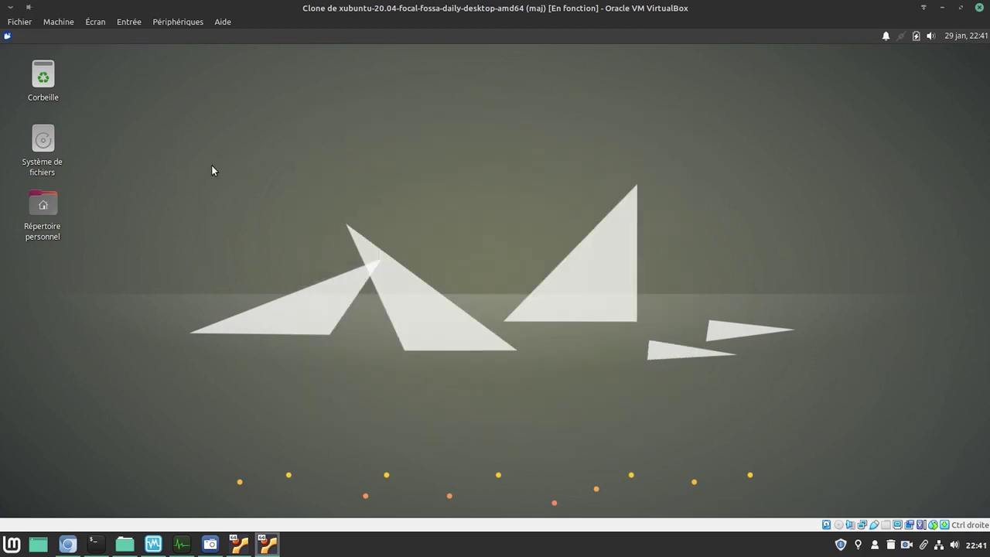
# Restart the Xubuntu system from its log-out dialog
pyautogui.click(7, 36)
pyautogui.click(226, 342)
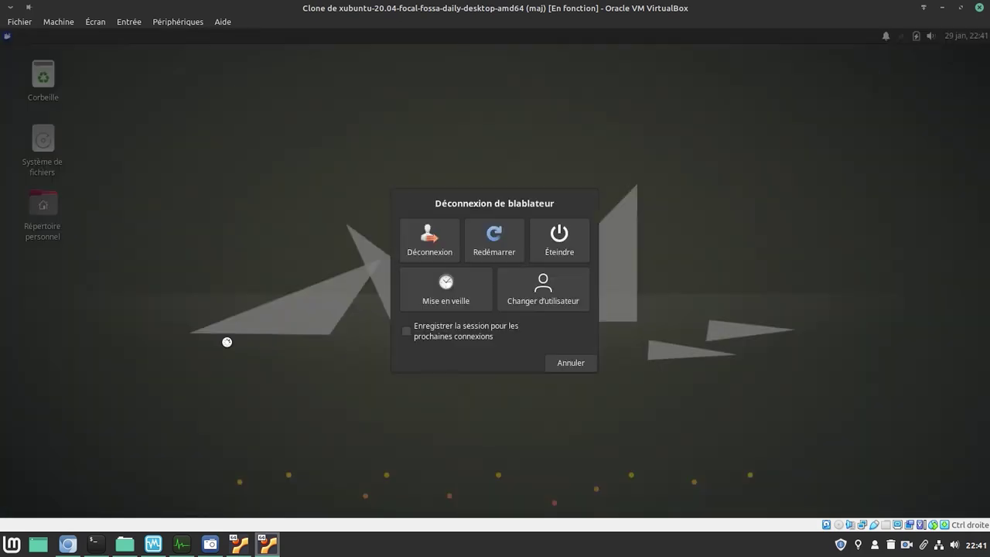
pyautogui.click(501, 236)
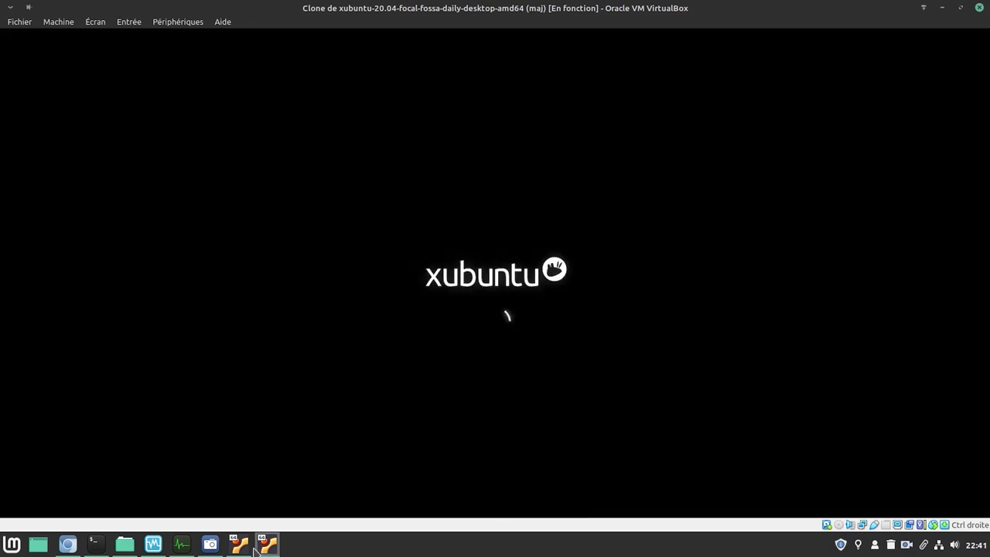
# Switch to the Ubuntu virtual machine and log in by entering the account password
pyautogui.click(240, 545)
pyautogui.click(454, 265)
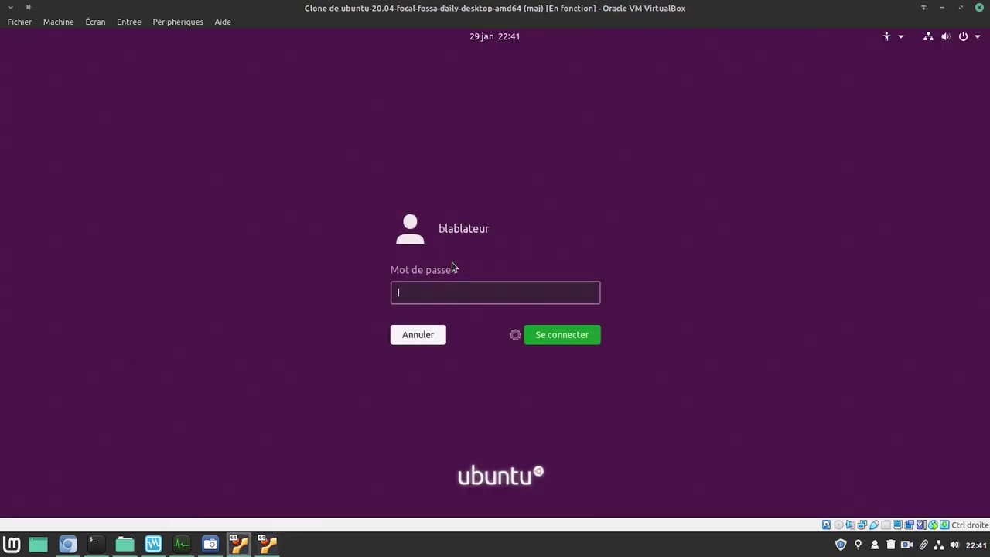
pyautogui.write('*******')
pyautogui.press('Return')
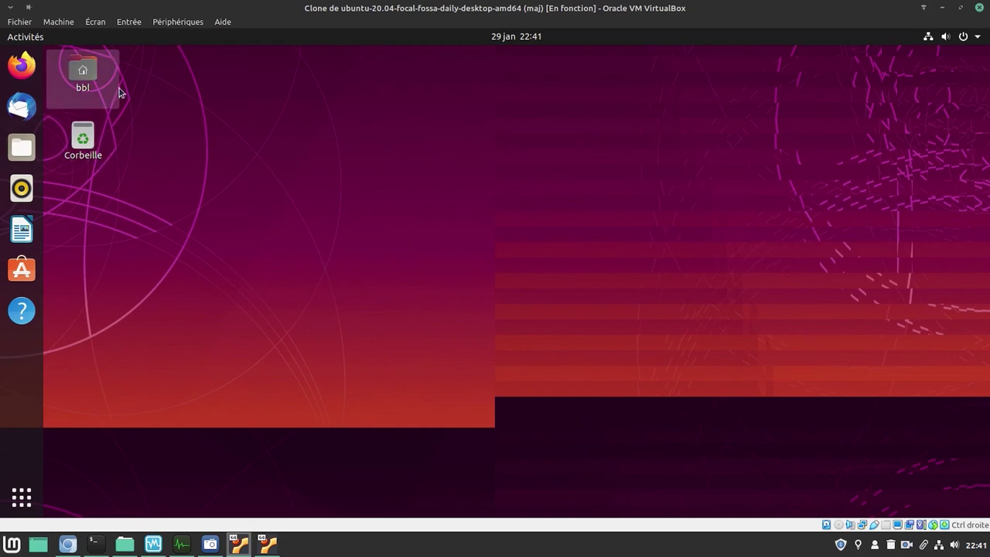
pyautogui.moveTo(140, 59); pyautogui.dragTo(80, 178)
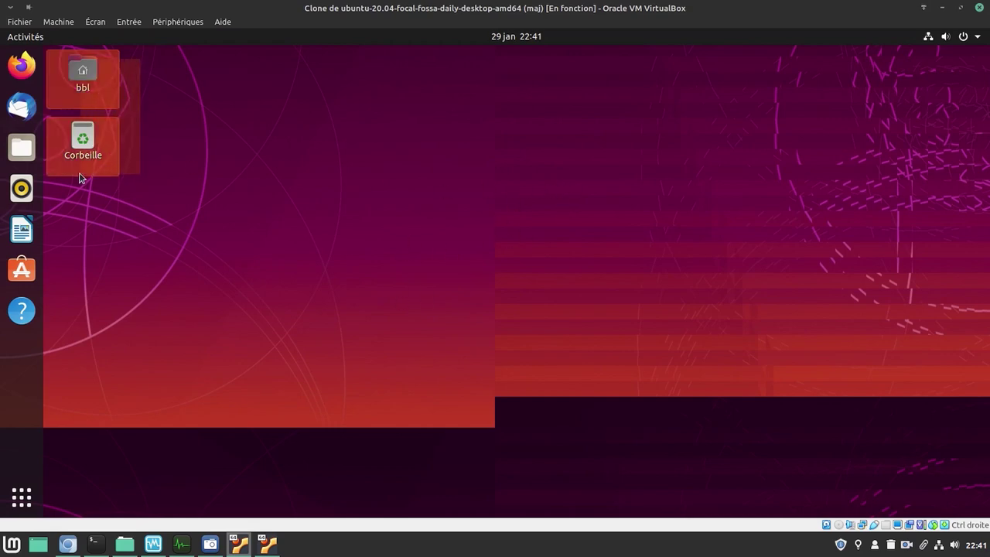
pyautogui.click(224, 129)
pyautogui.rightClick(224, 129)
pyautogui.click(132, 181)
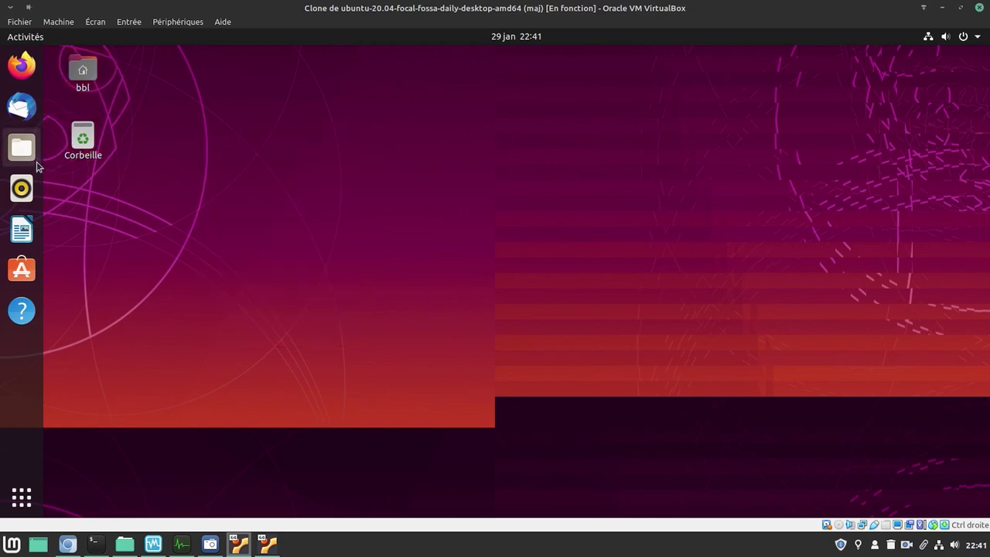
pyautogui.click(16, 158)
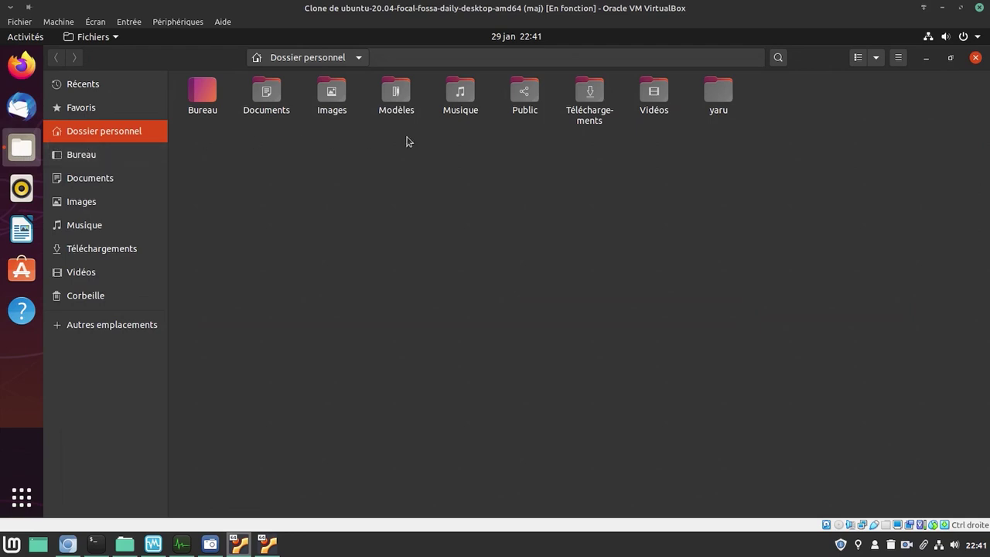
# Switch to the Xubuntu virtual machine and log in by entering the account password
pyautogui.click(267, 543)
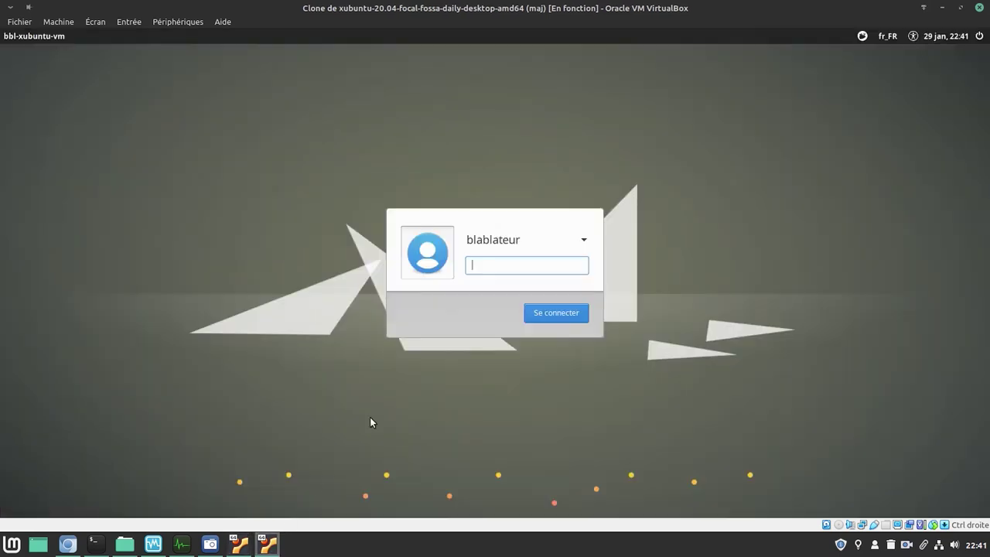
pyautogui.write('****')
pyautogui.press('Return')
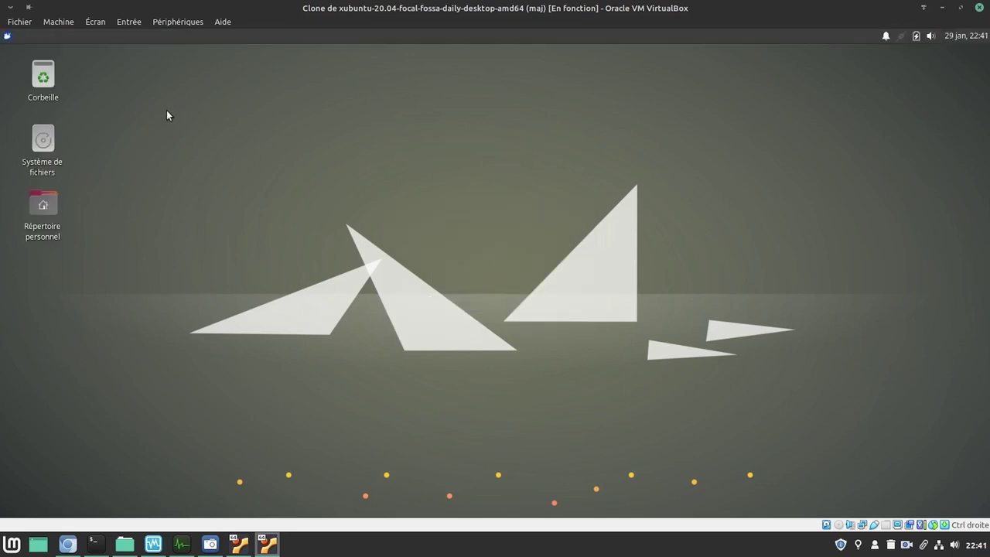
# Check the selection highlight on Xubuntu's three desktop icons and the desktop context menu
pyautogui.moveTo(97, 223); pyautogui.dragTo(34, 272)
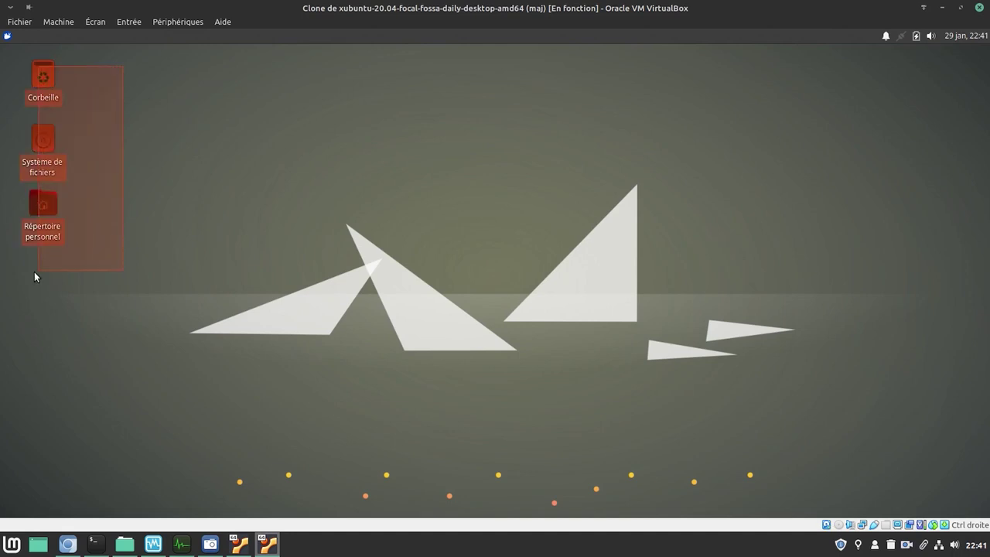
pyautogui.click(239, 150)
pyautogui.rightClick(238, 146)
pyautogui.click(136, 159)
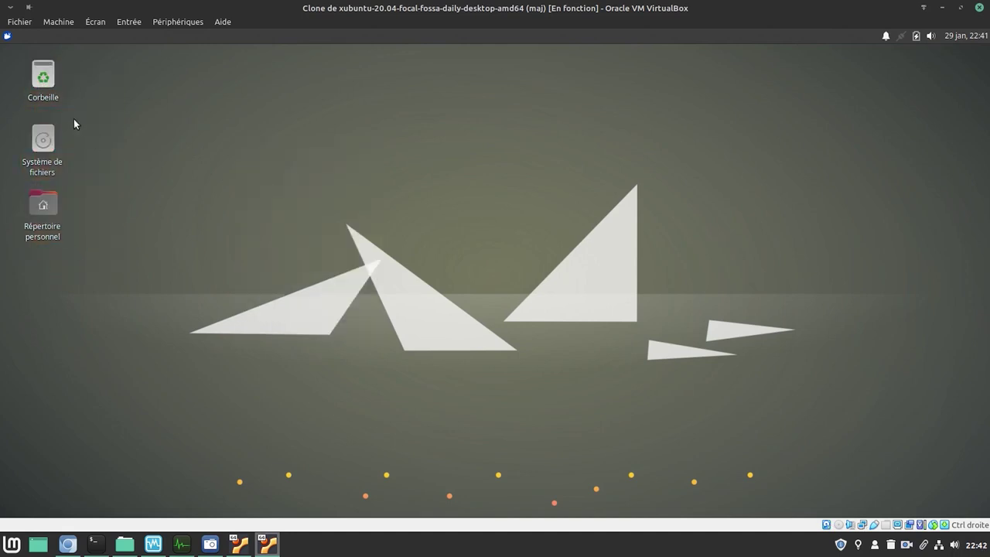
# Open the home folder and the Paramètres window, and place them side by side to compare the themed icons
pyautogui.doubleClick(37, 197)
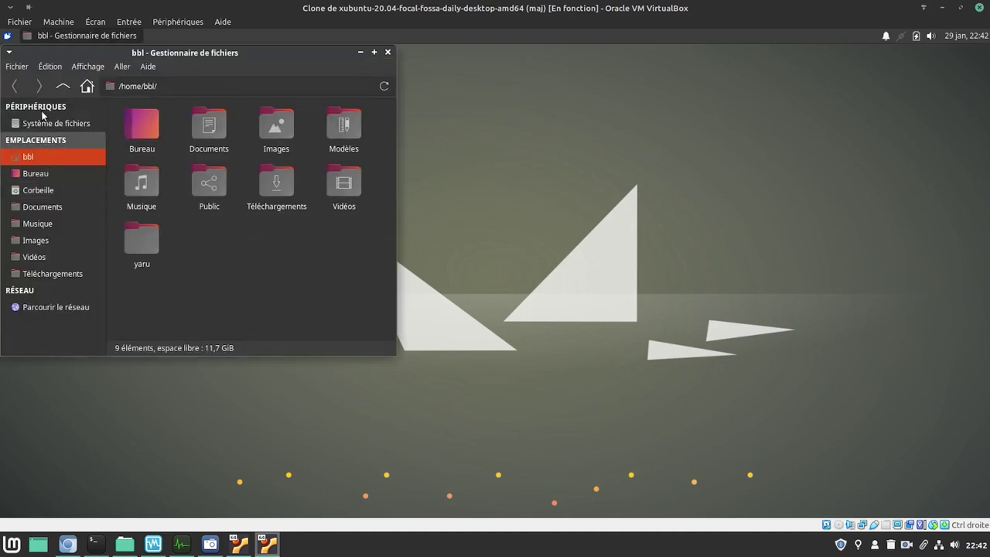
pyautogui.click(7, 36)
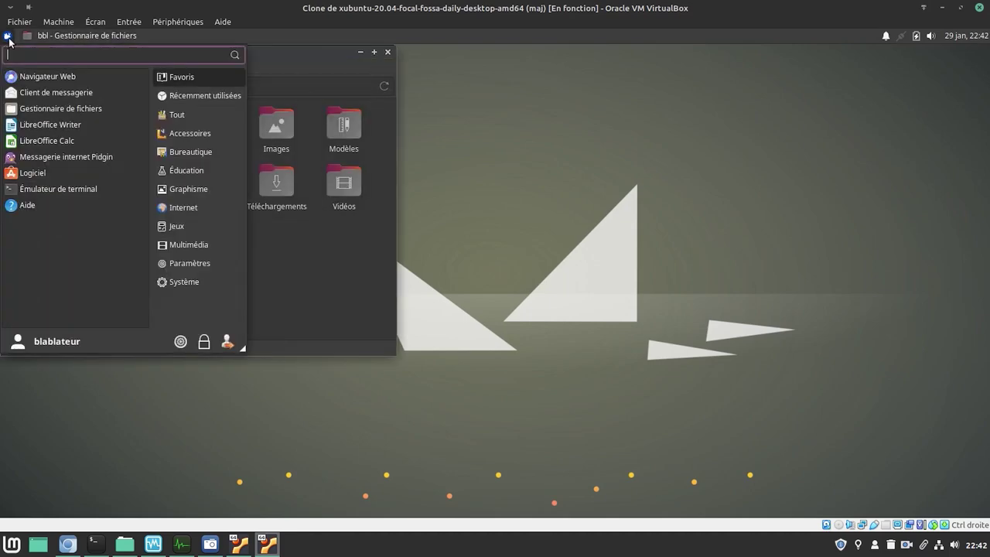
pyautogui.click(180, 342)
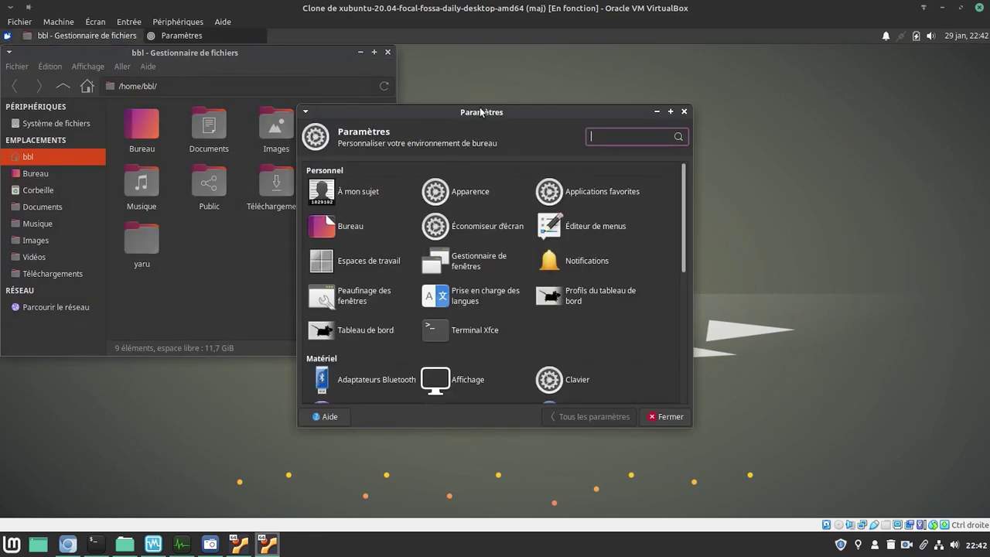
pyautogui.moveTo(488, 108); pyautogui.dragTo(660, 141)
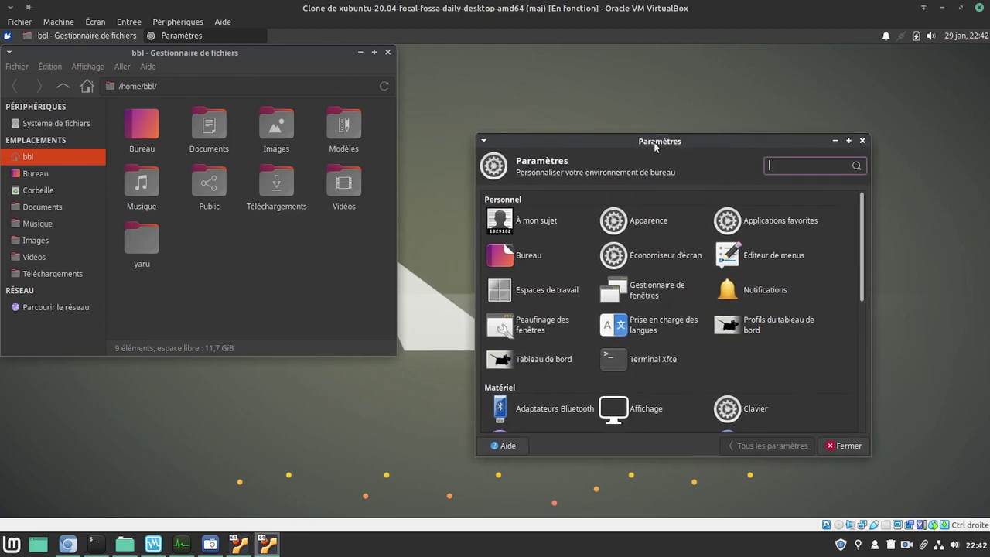